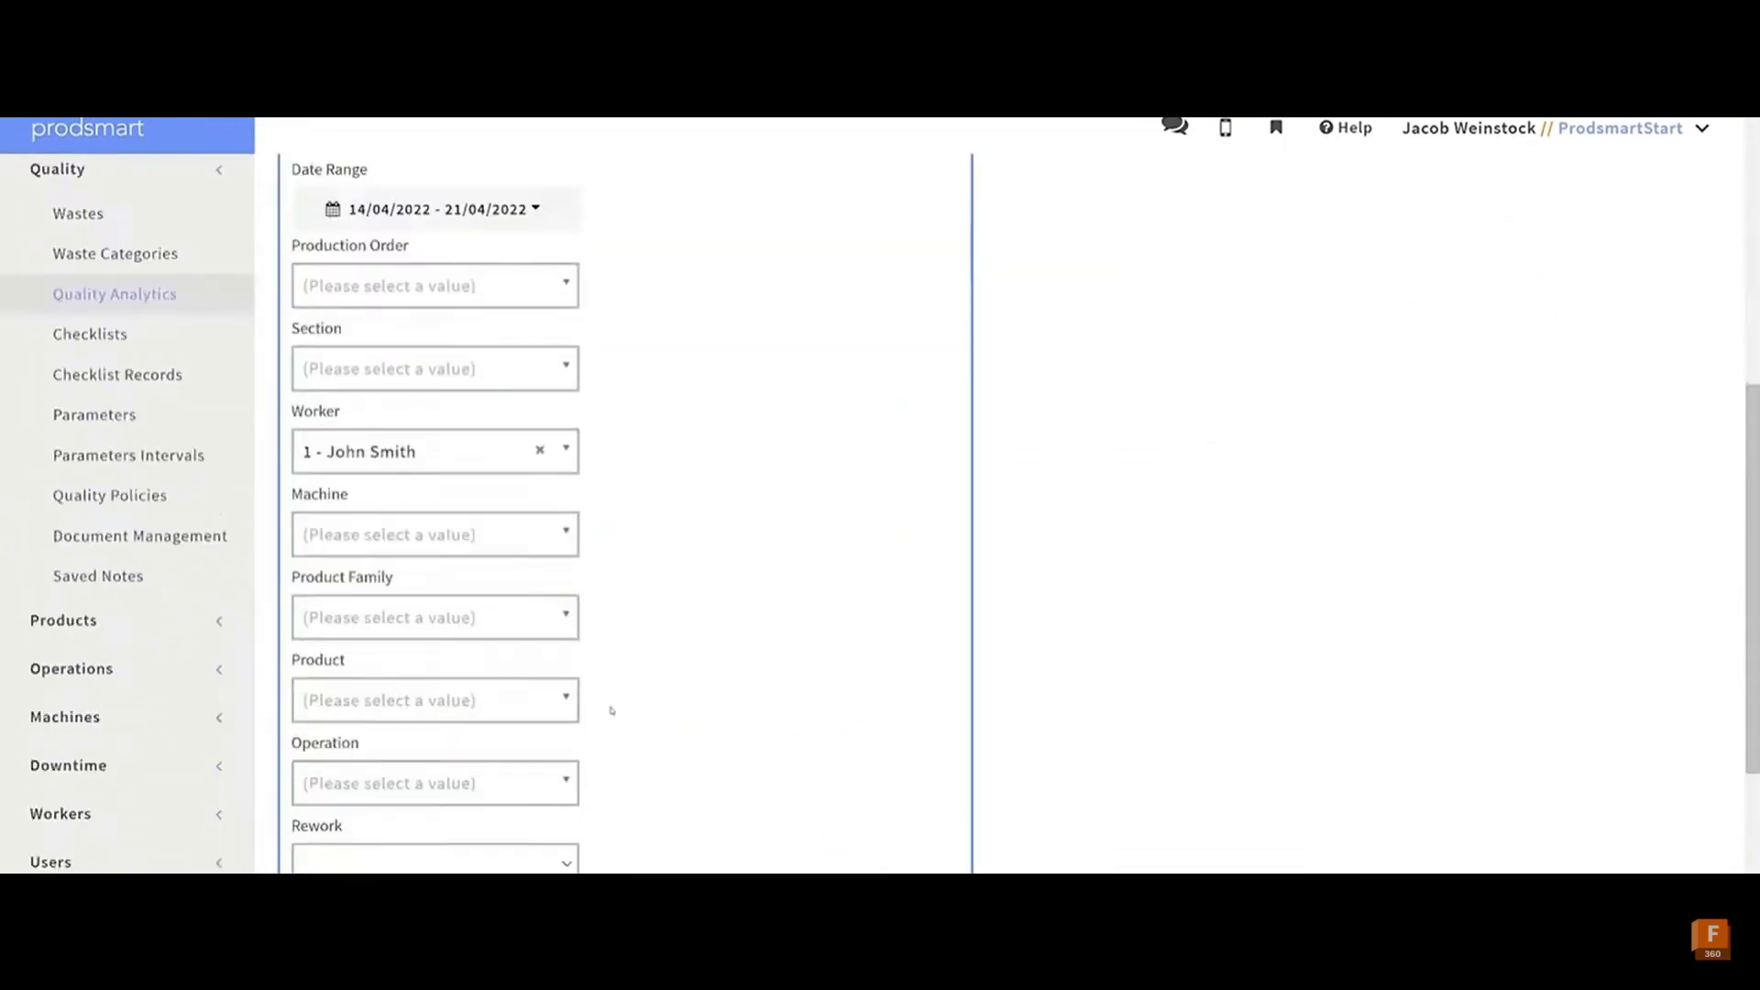
Watch the promo's material stock details, purchase-order creation and schedule grouping options.
scroll(612, 710, down, 7)
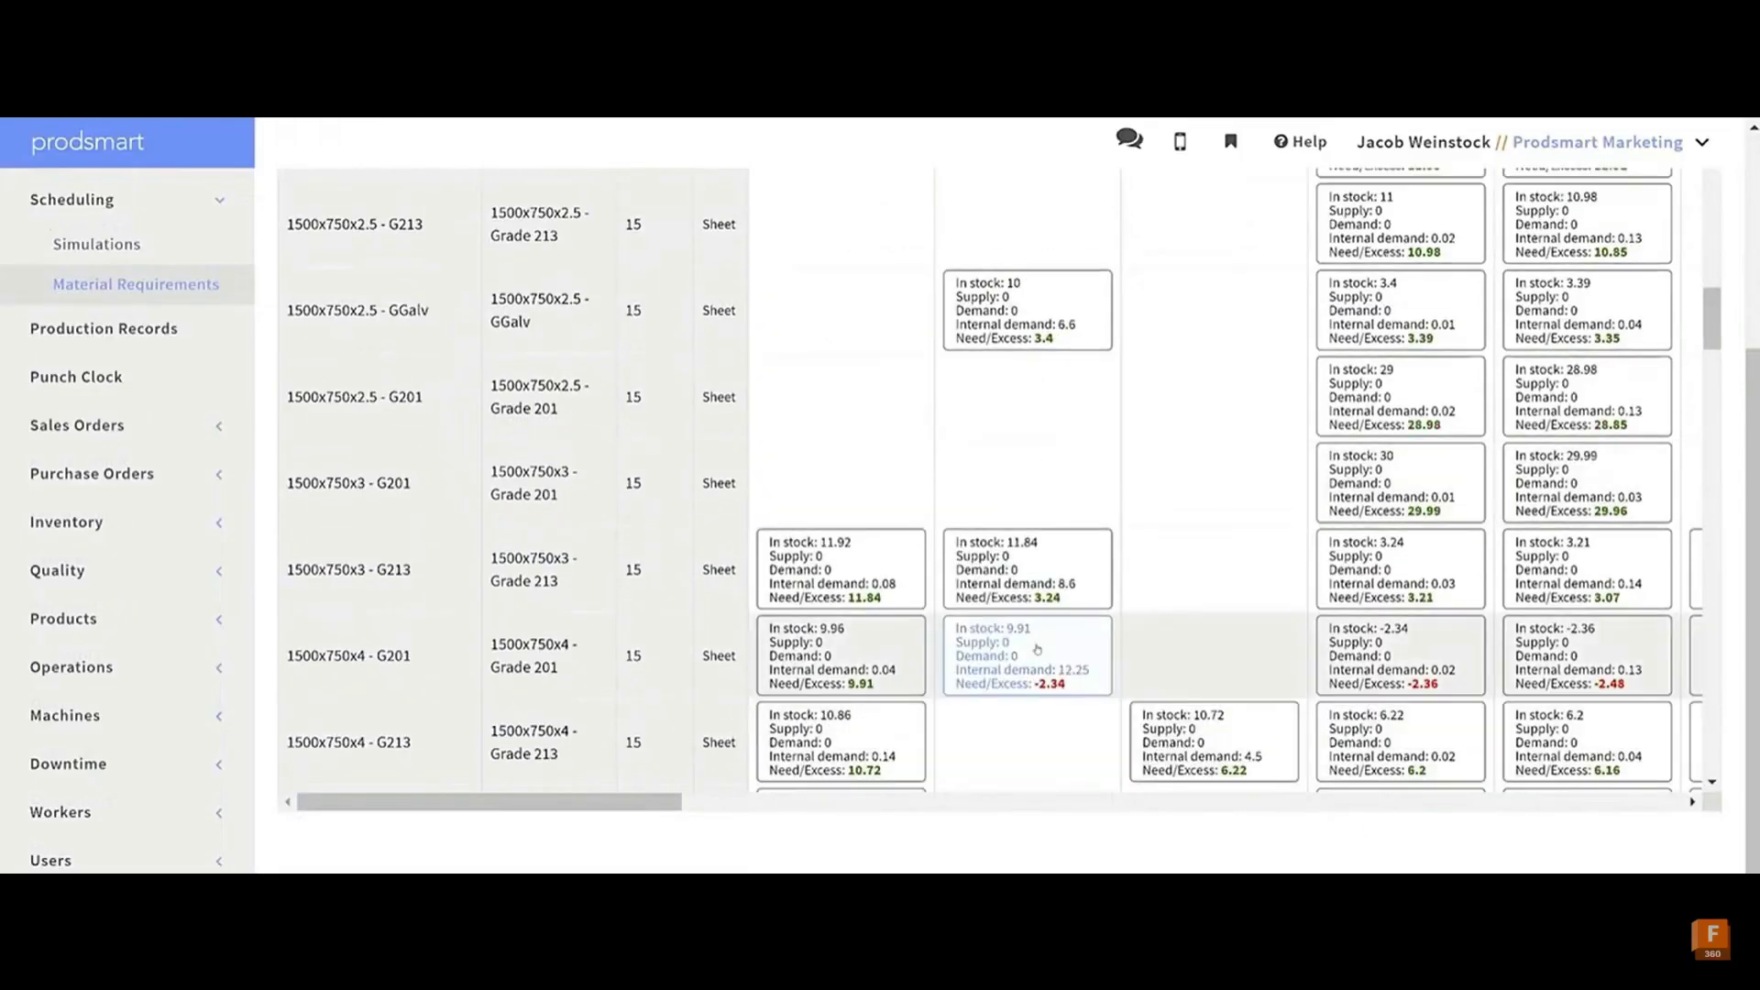
click(1037, 649)
click(1398, 298)
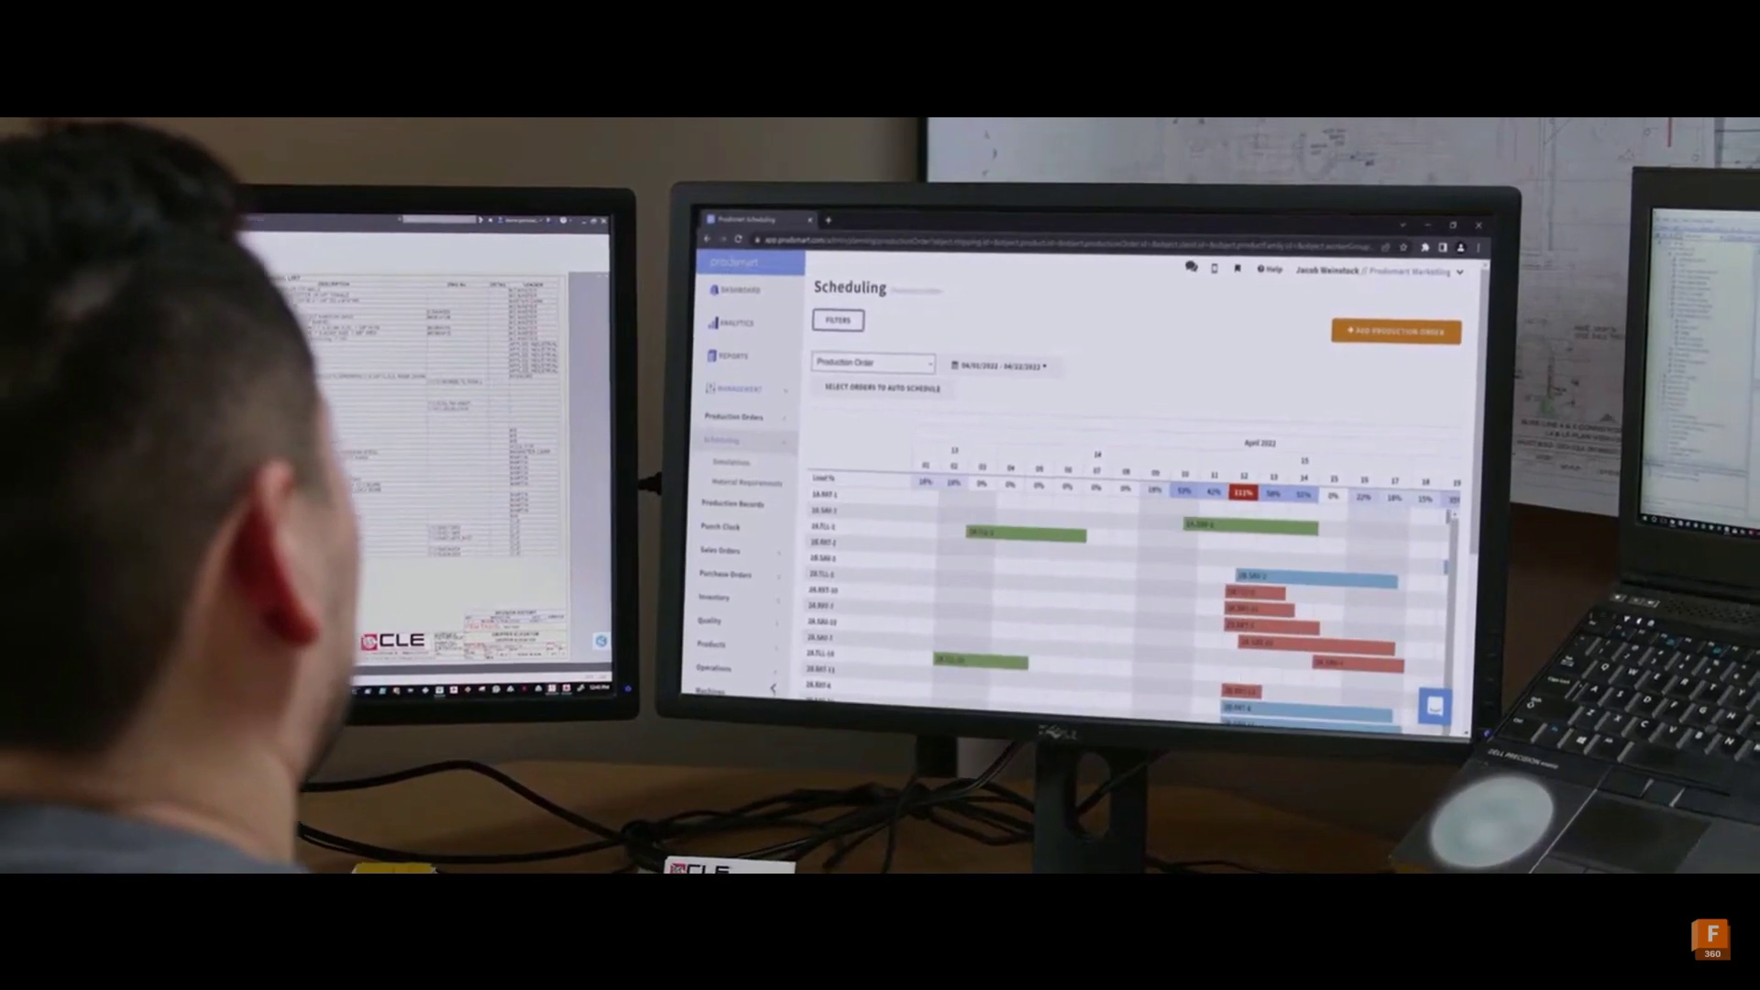
click(849, 361)
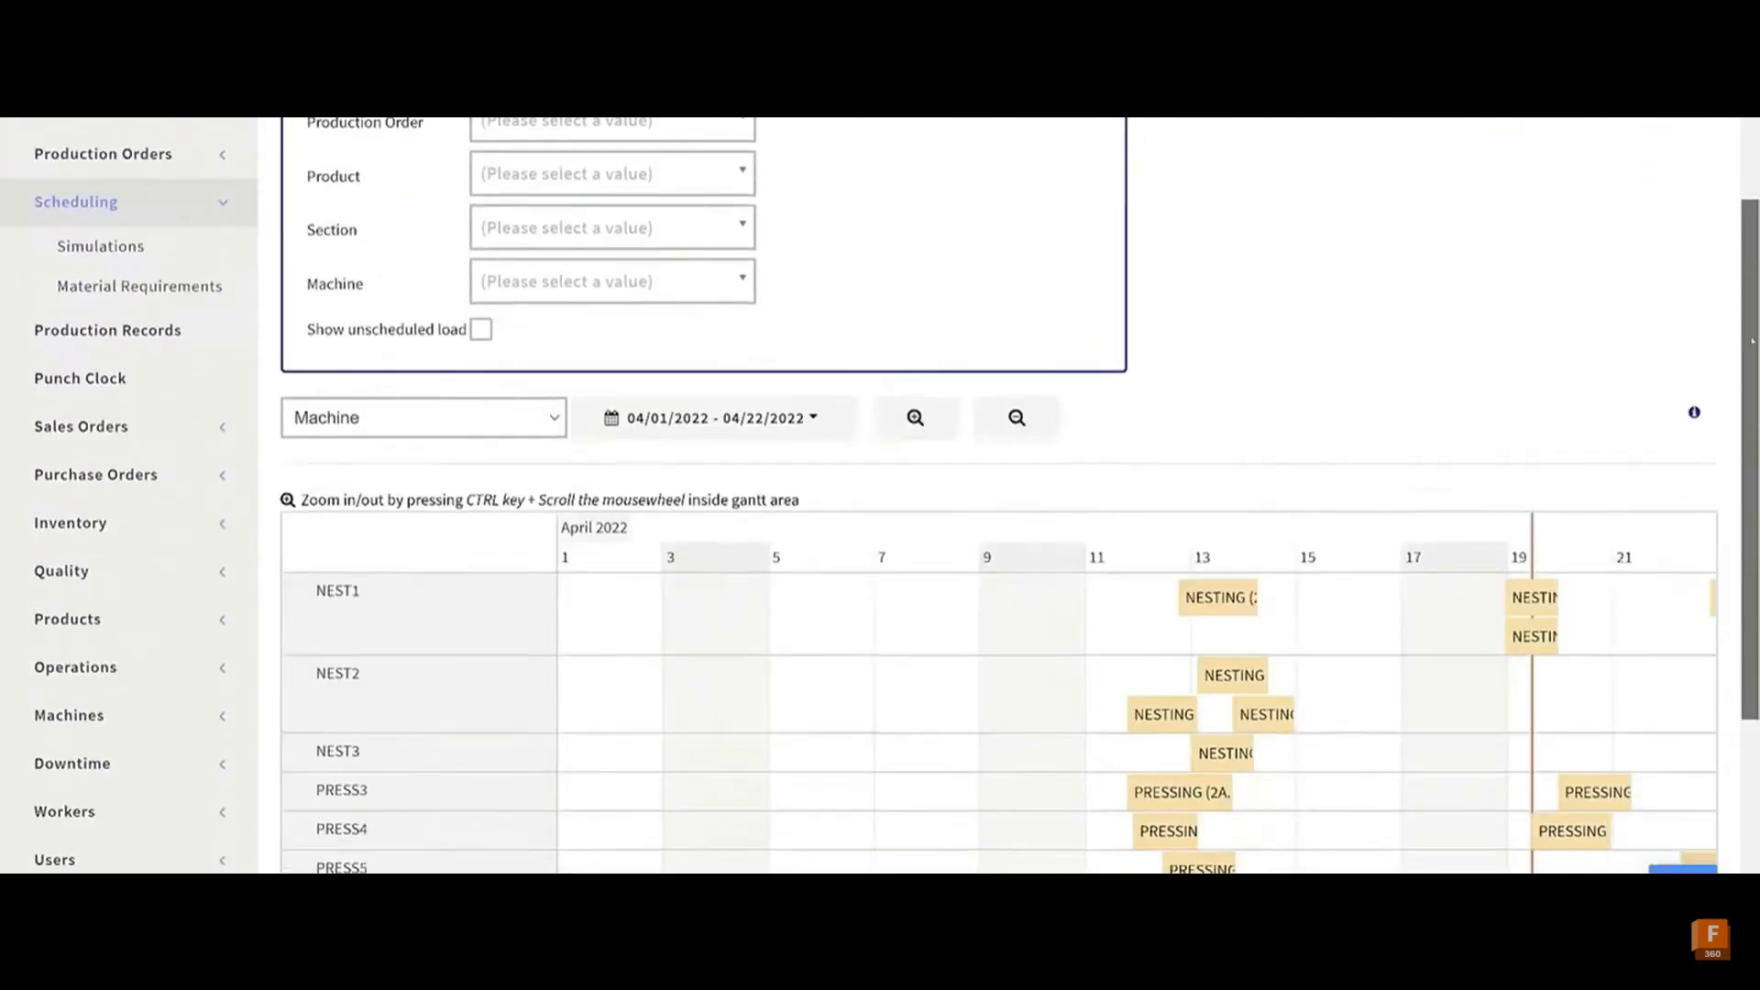
scroll(1009, 495, down, 5)
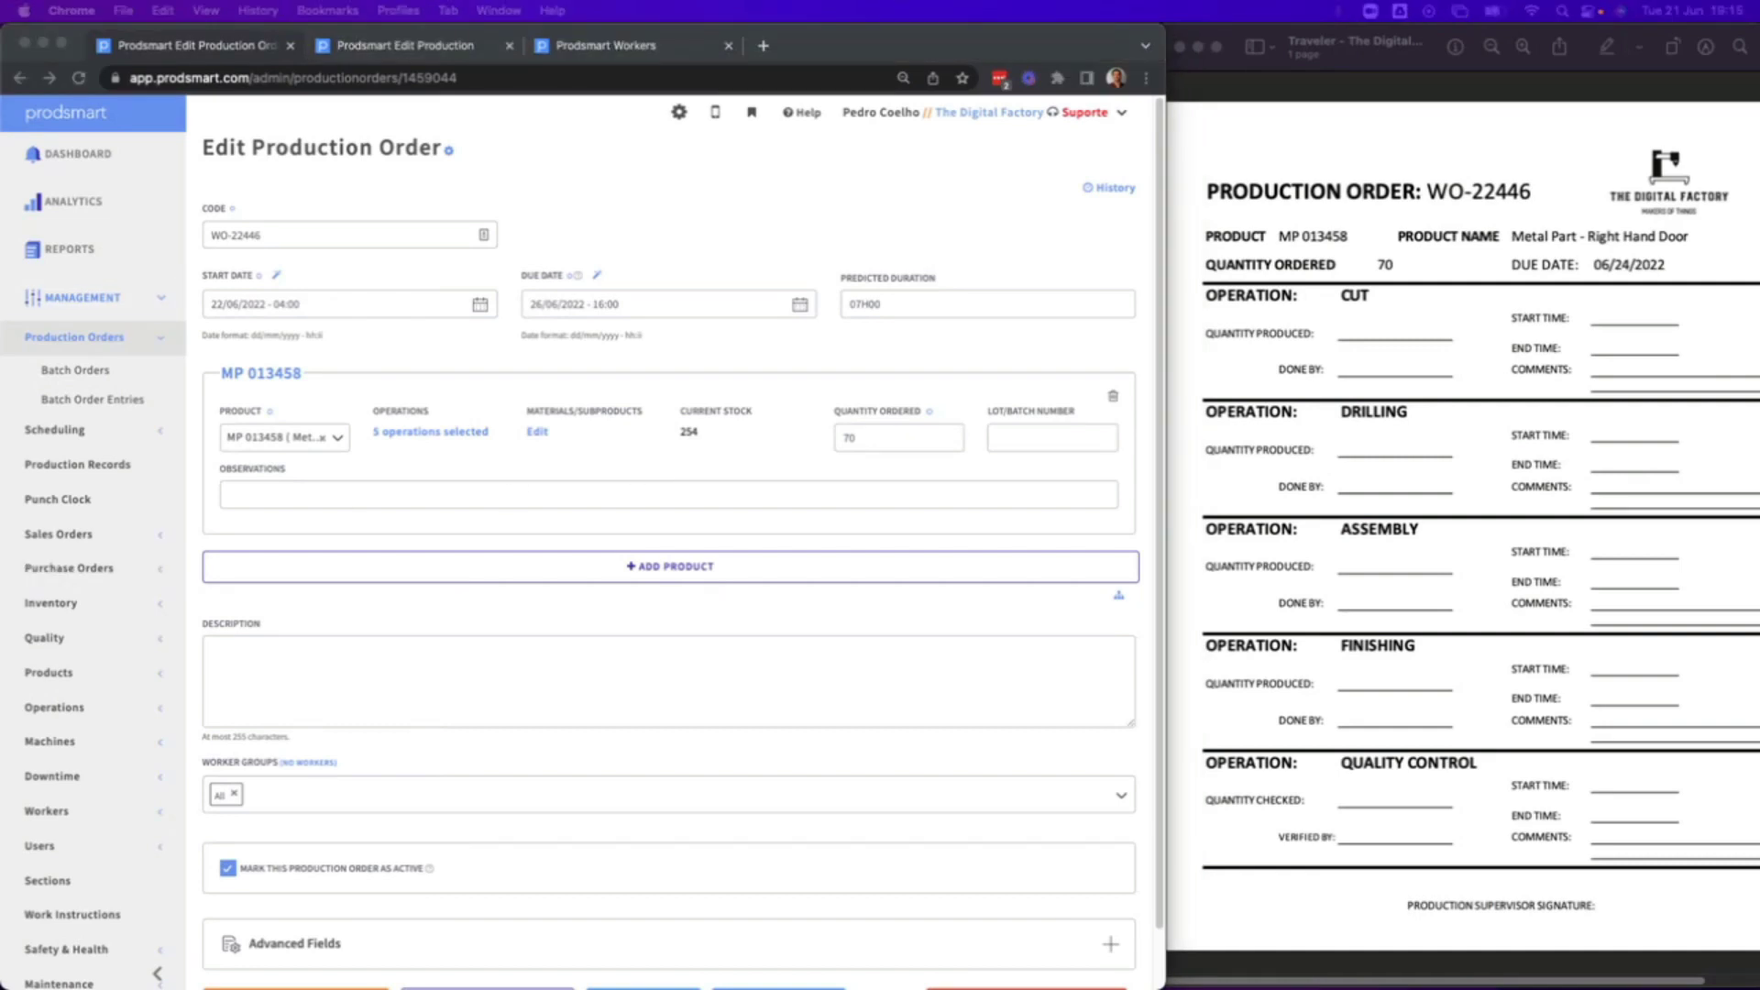
click(782, 249)
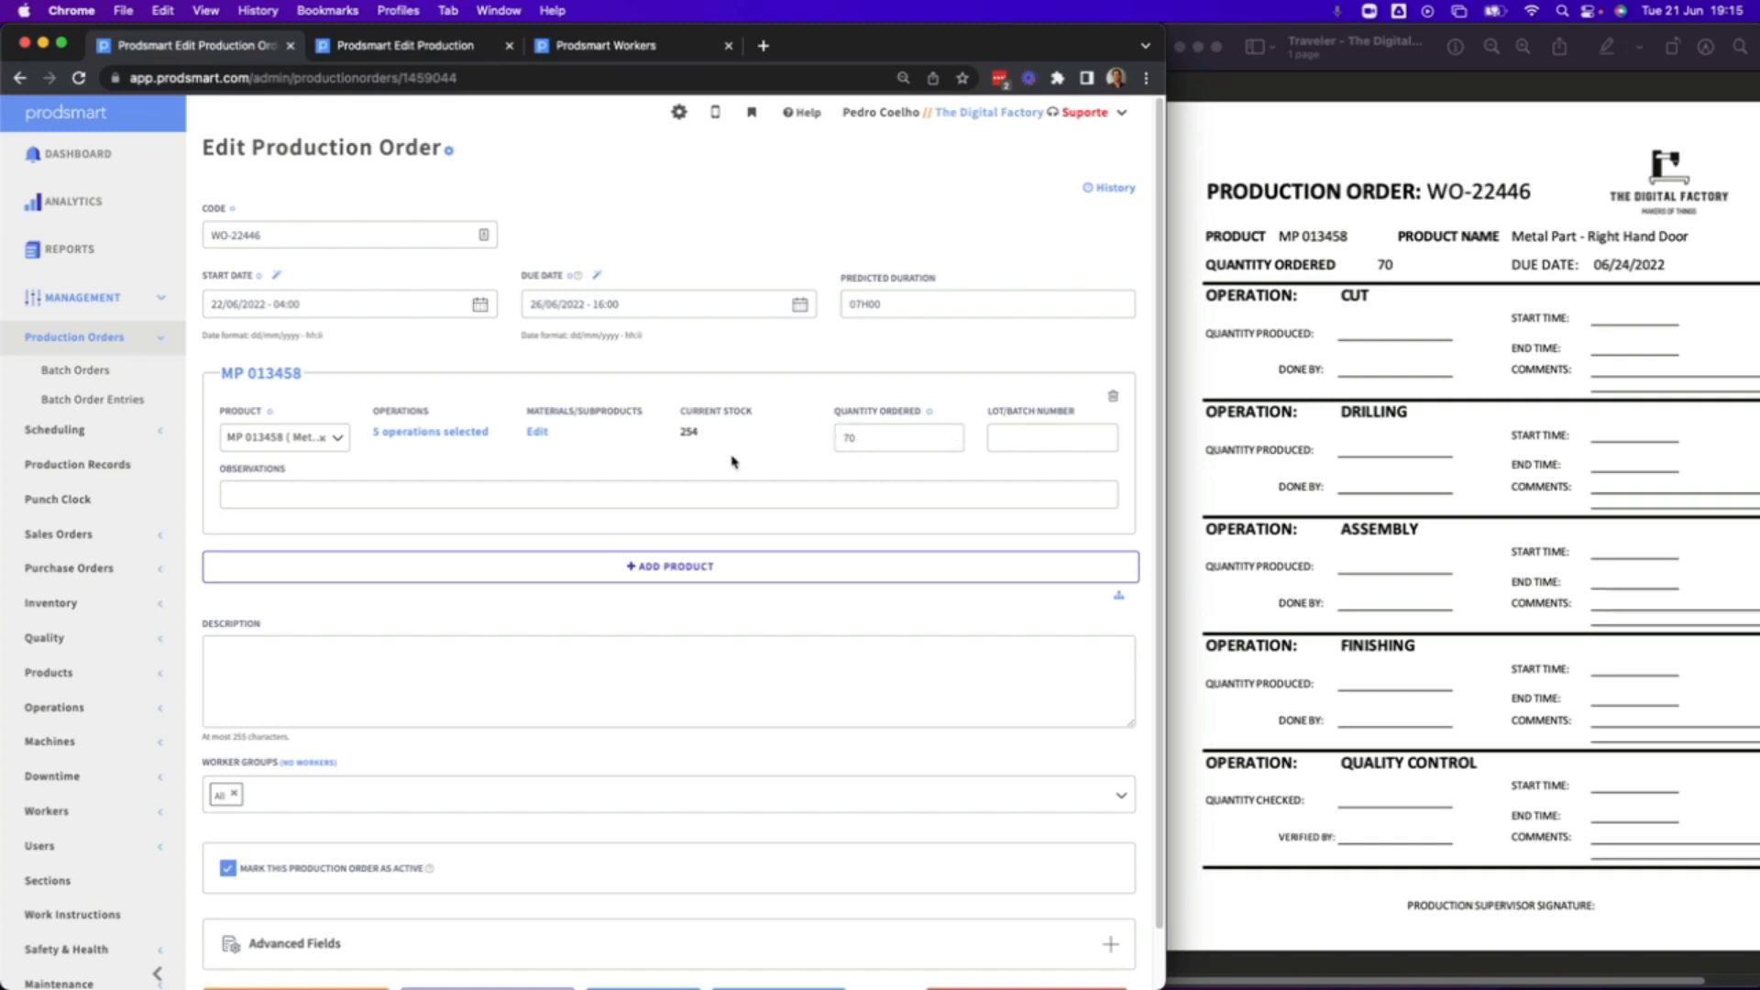
Review WO-22446's five selected operations unchanged, then save the production order.
click(452, 432)
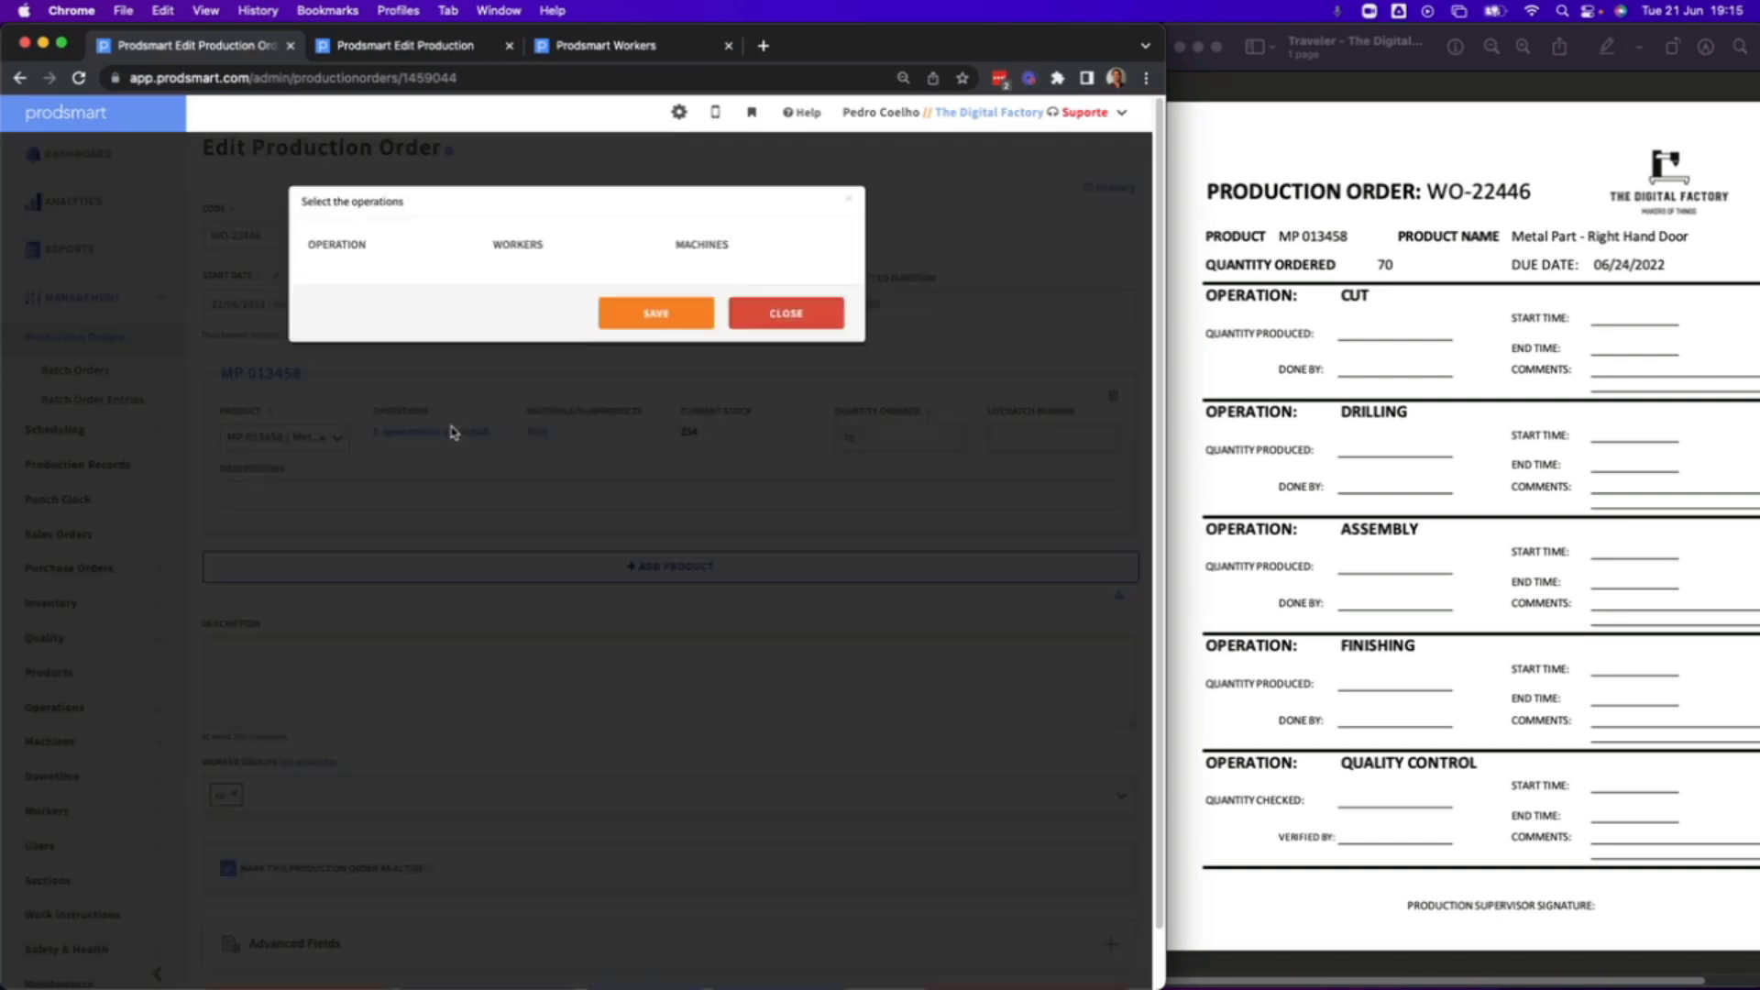
scroll(853, 275, down, 2)
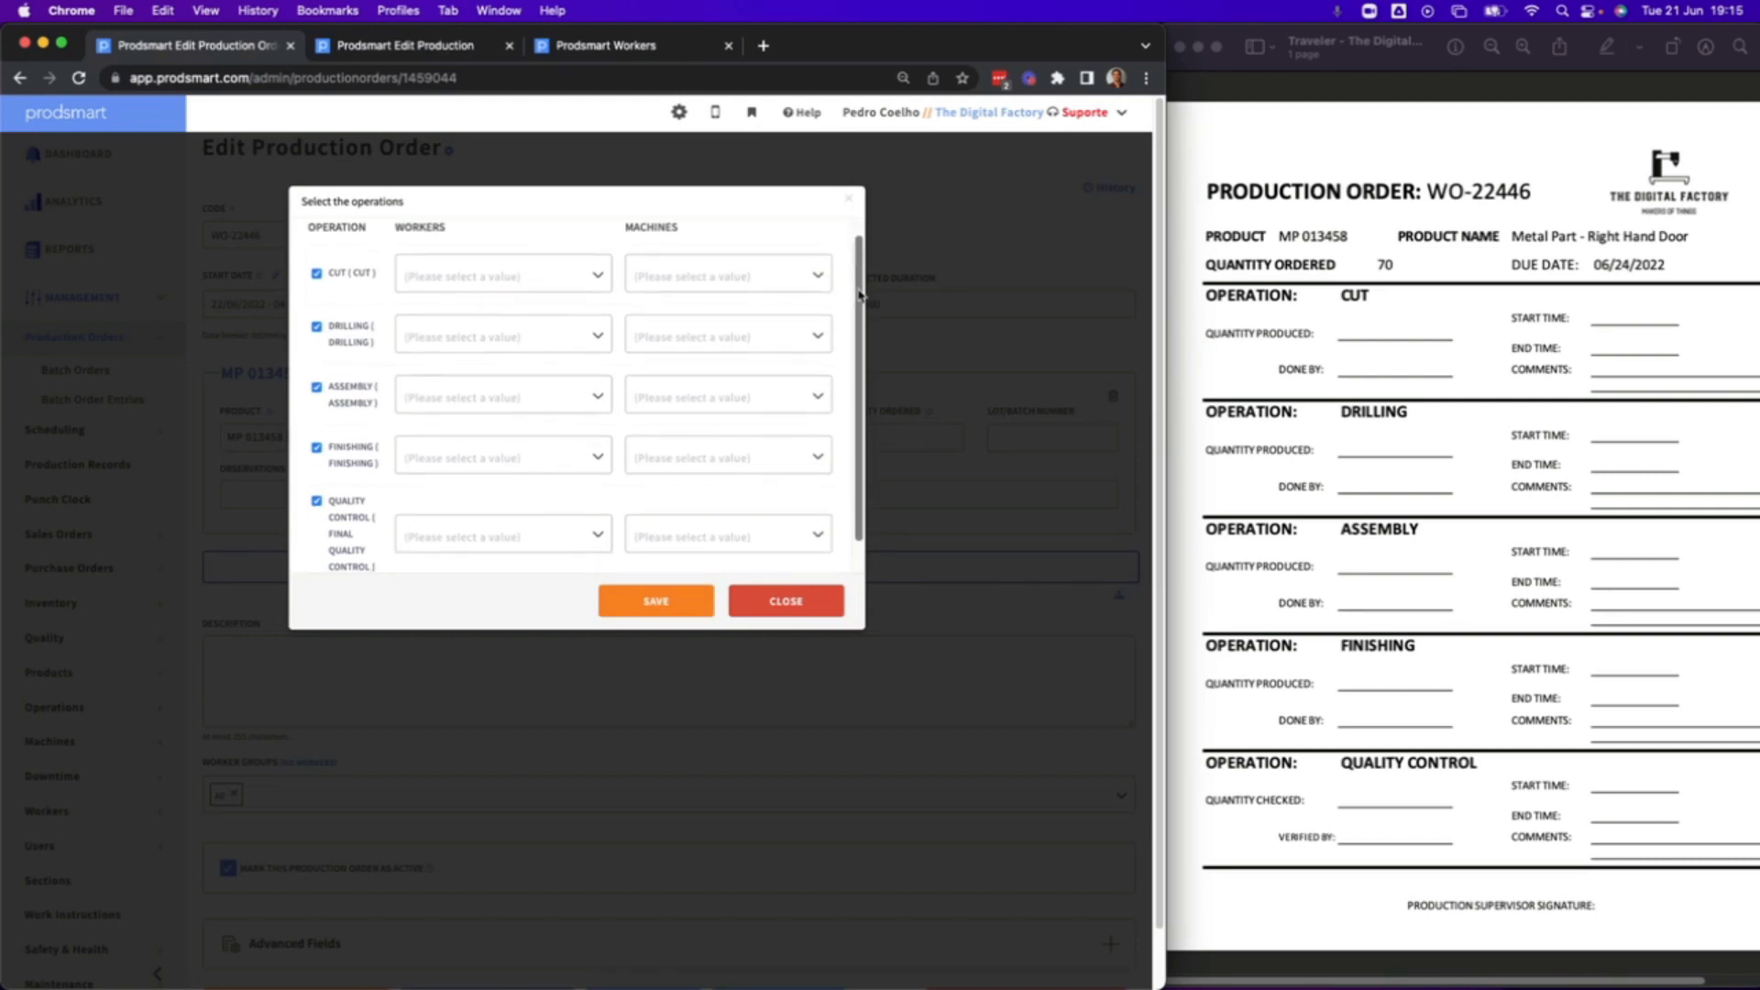
drag(860, 296, 860, 298)
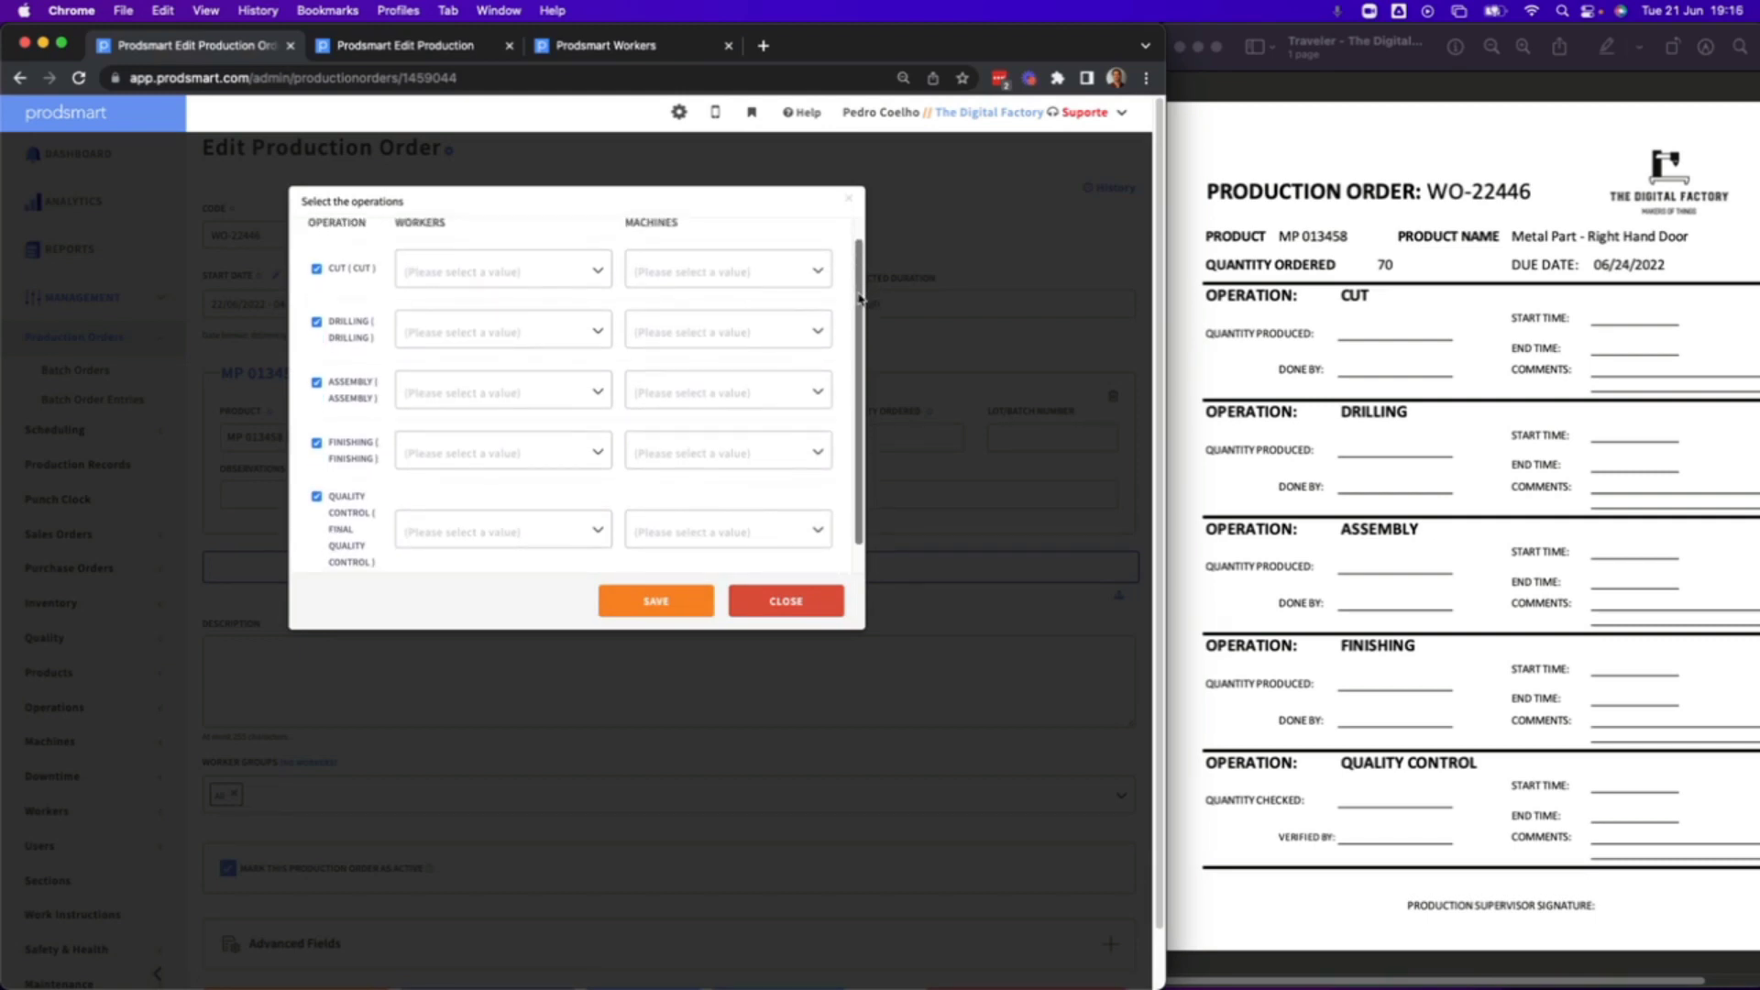
scroll(860, 298, up, 2)
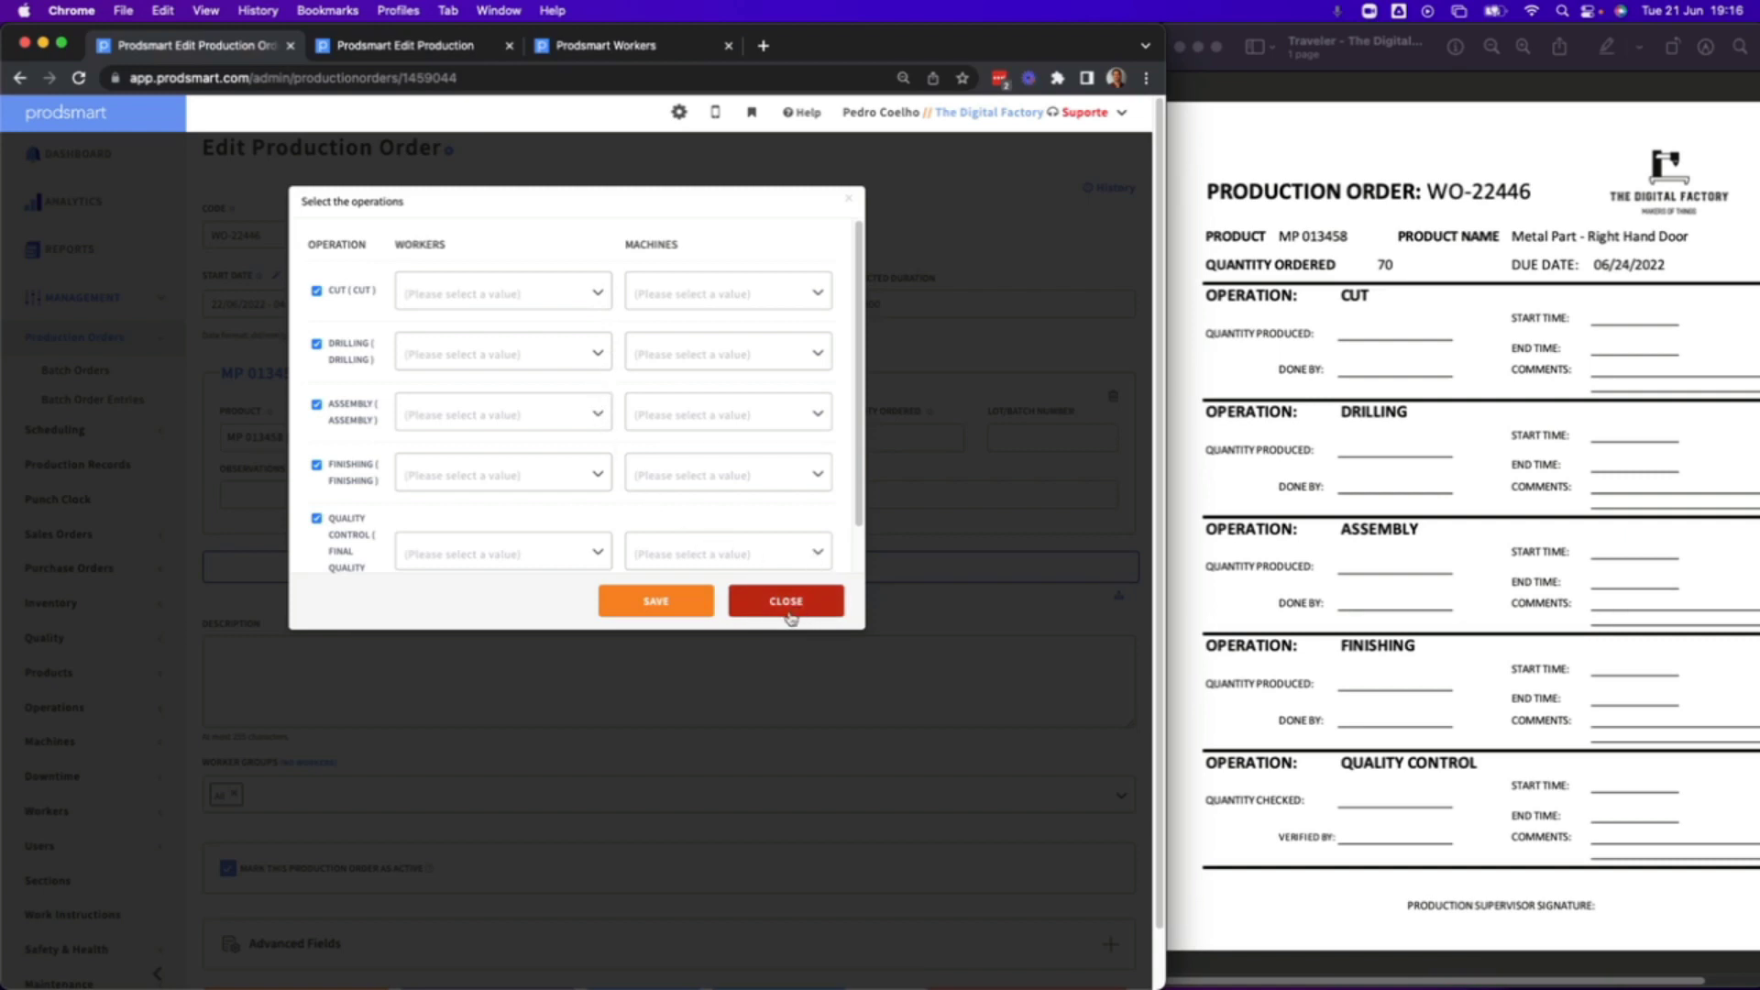
click(782, 613)
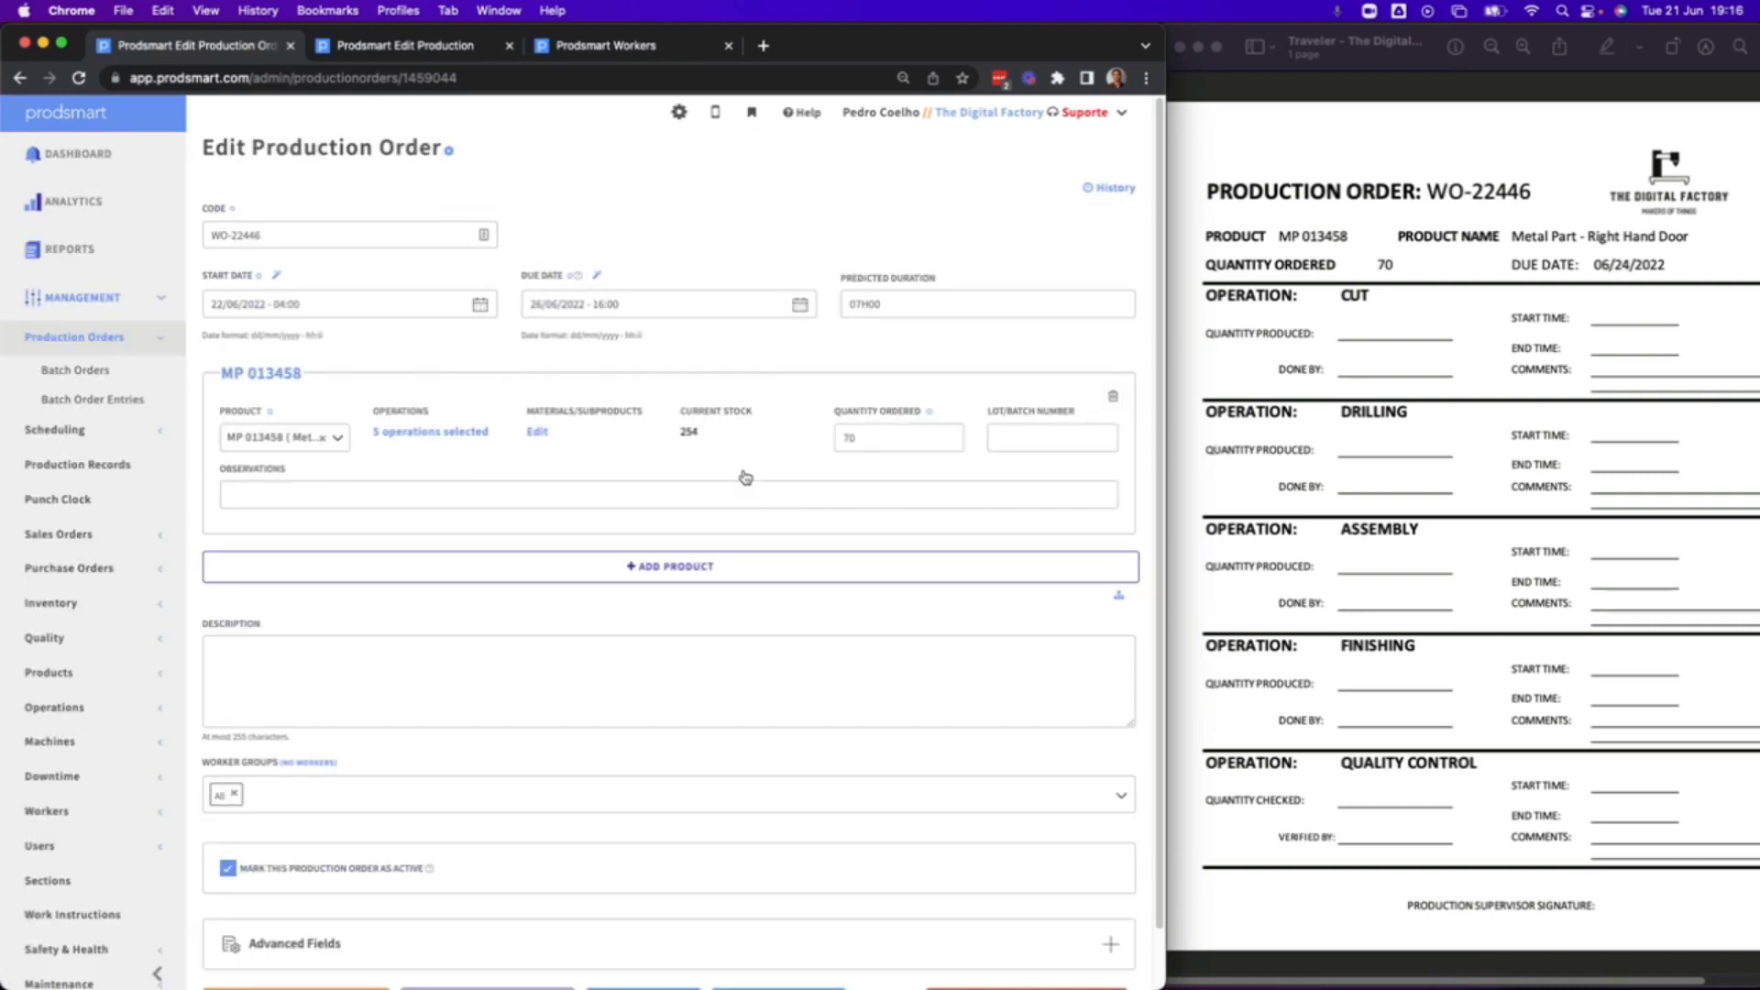
scroll(743, 477, down, 1)
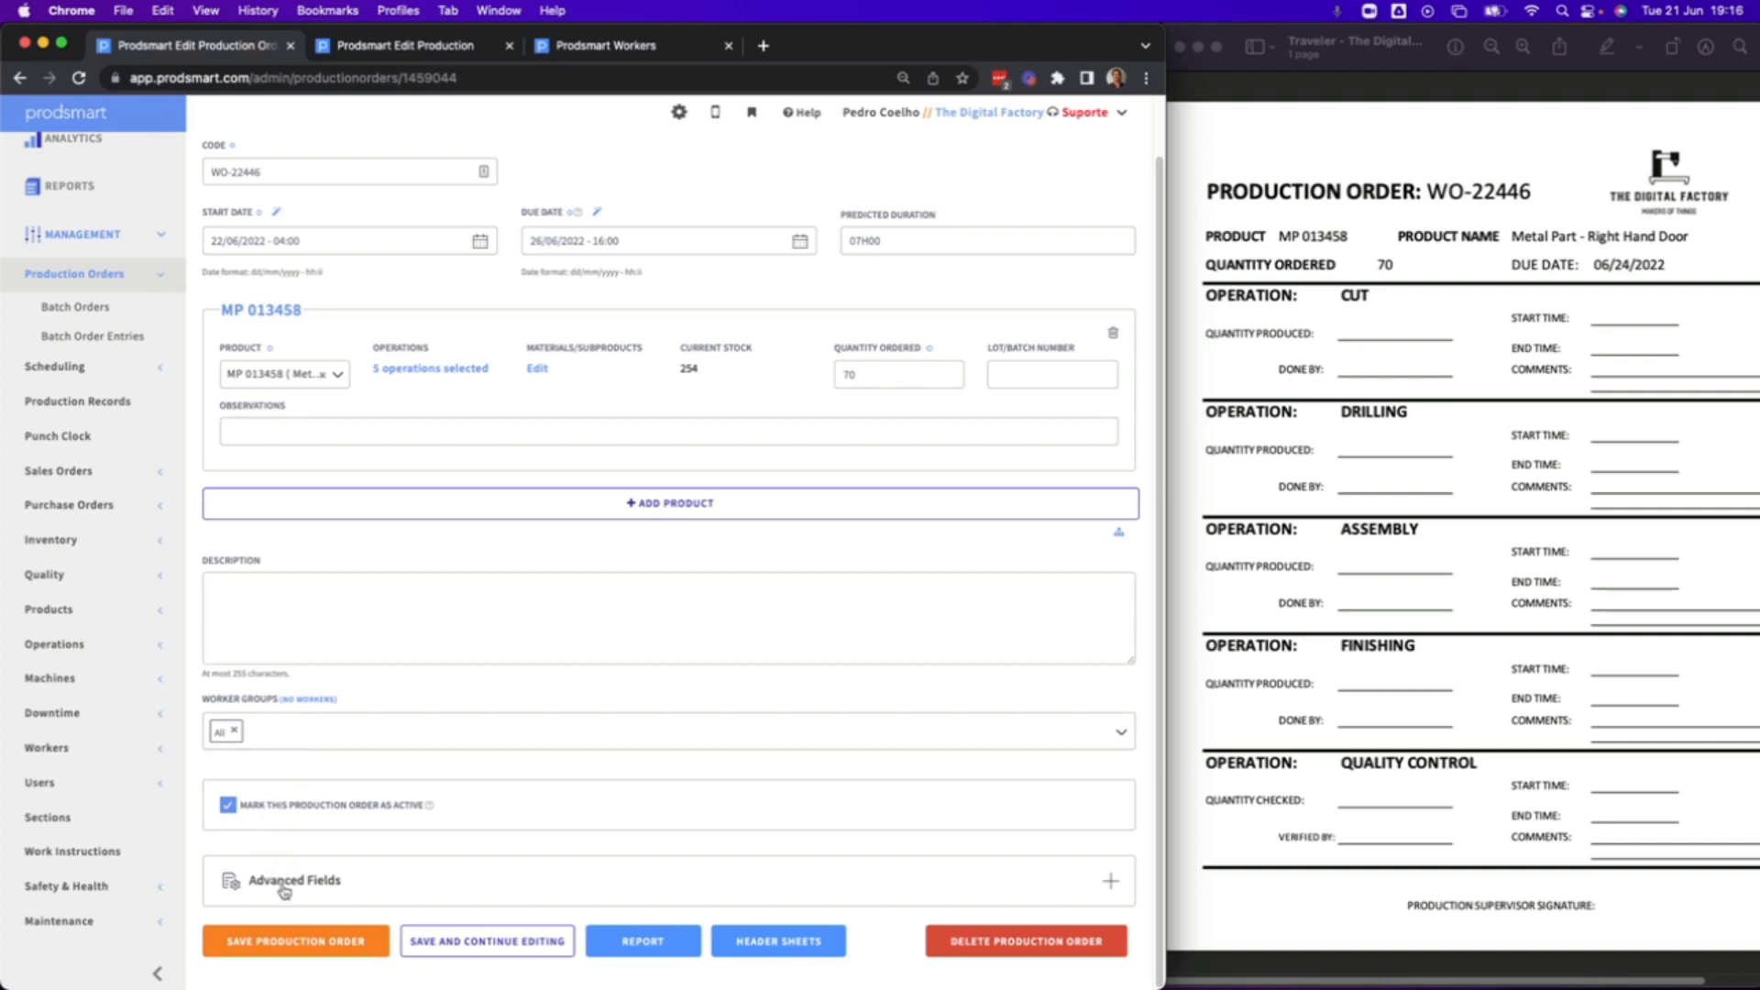
click(312, 944)
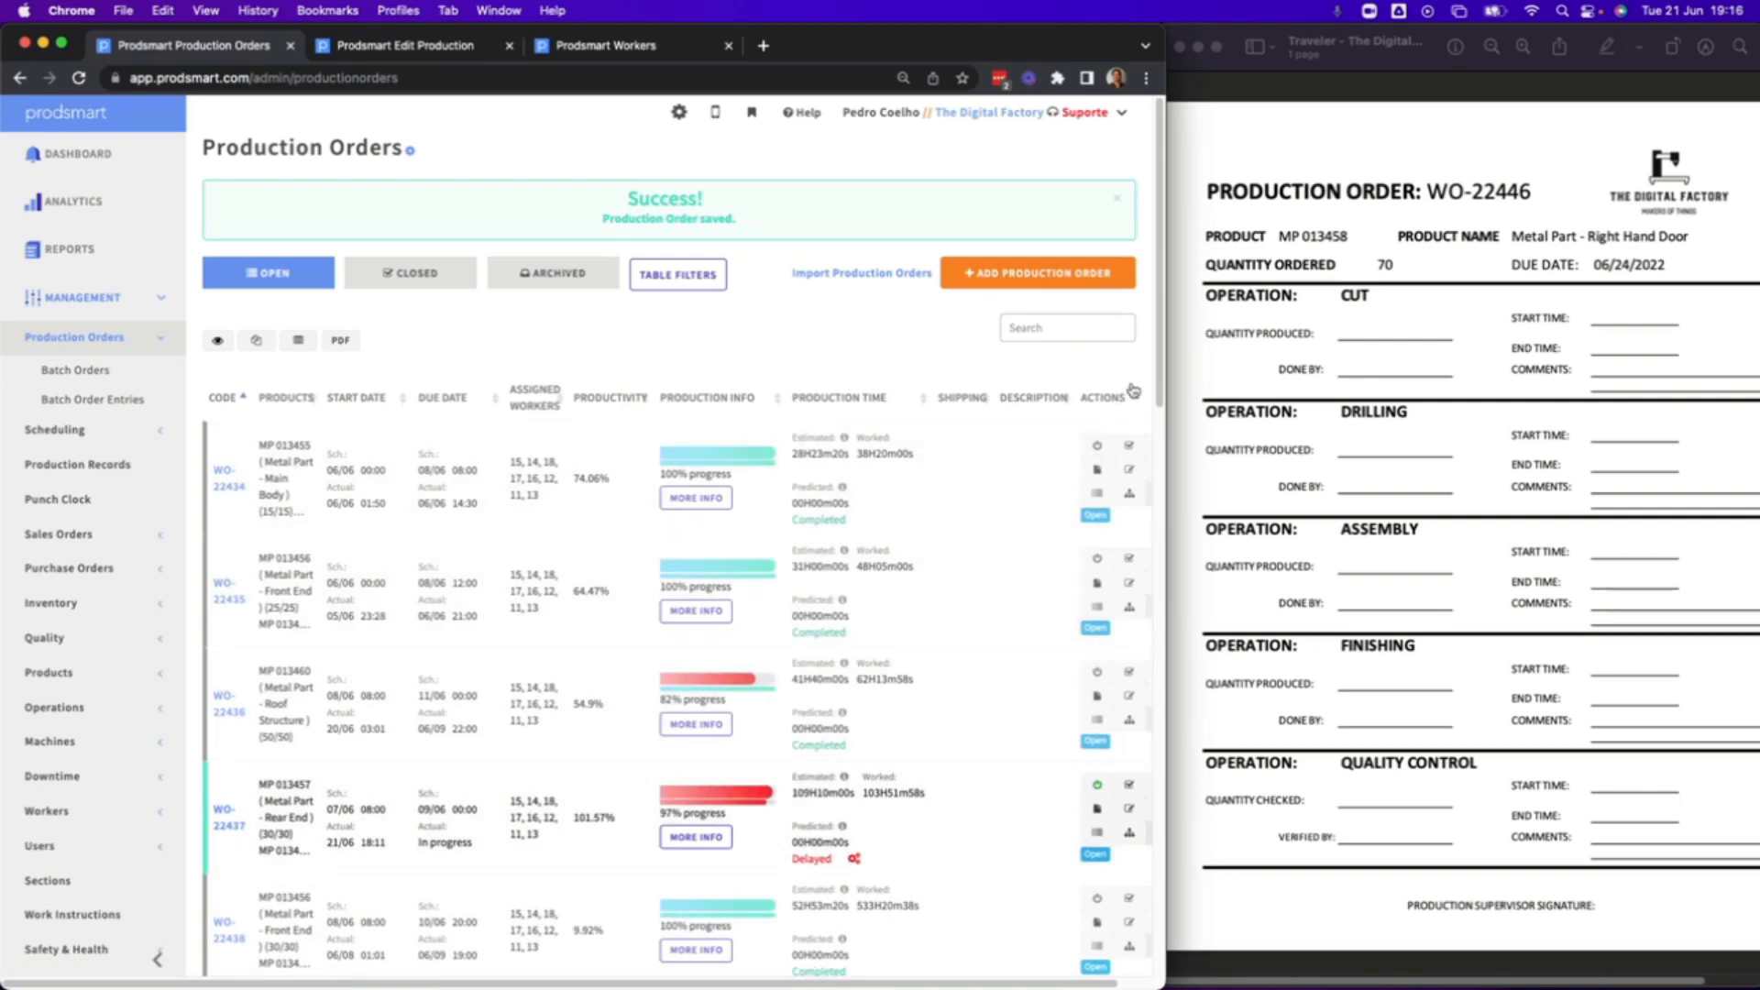
Maximize the browser, scroll through the Production Orders list, and return to the Dashboard.
double_click(975, 40)
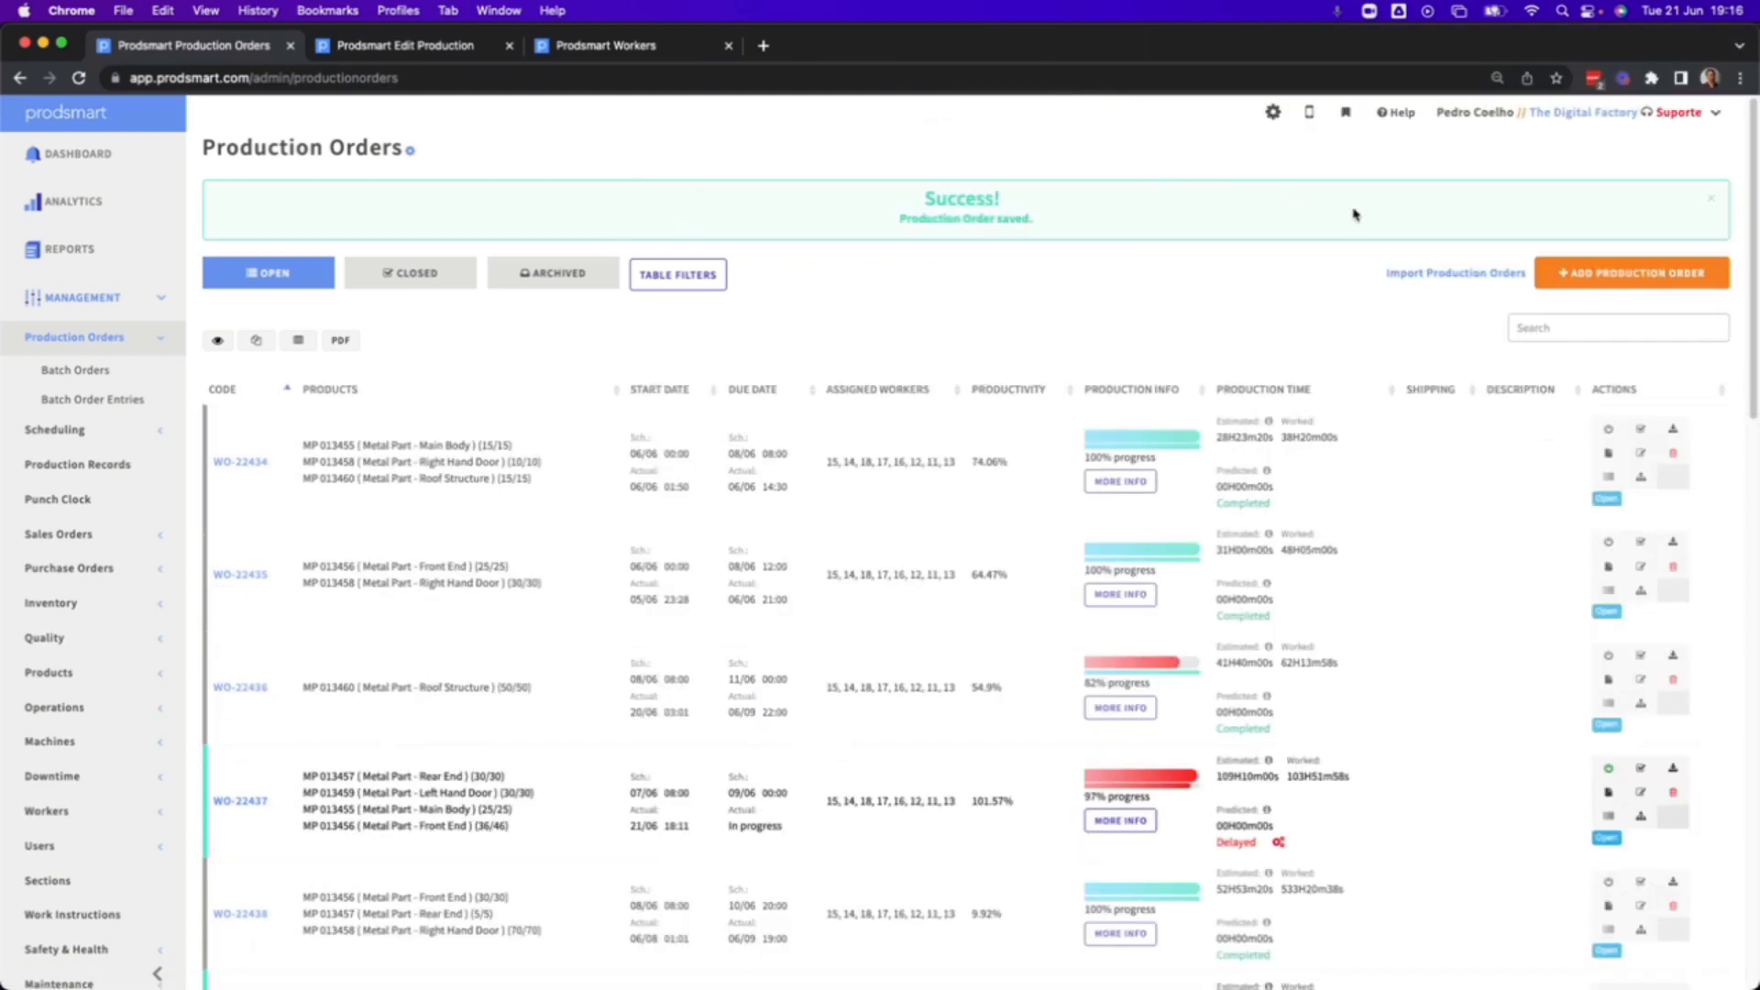
scroll(1748, 385, down, 2)
scroll(1748, 385, down, 8)
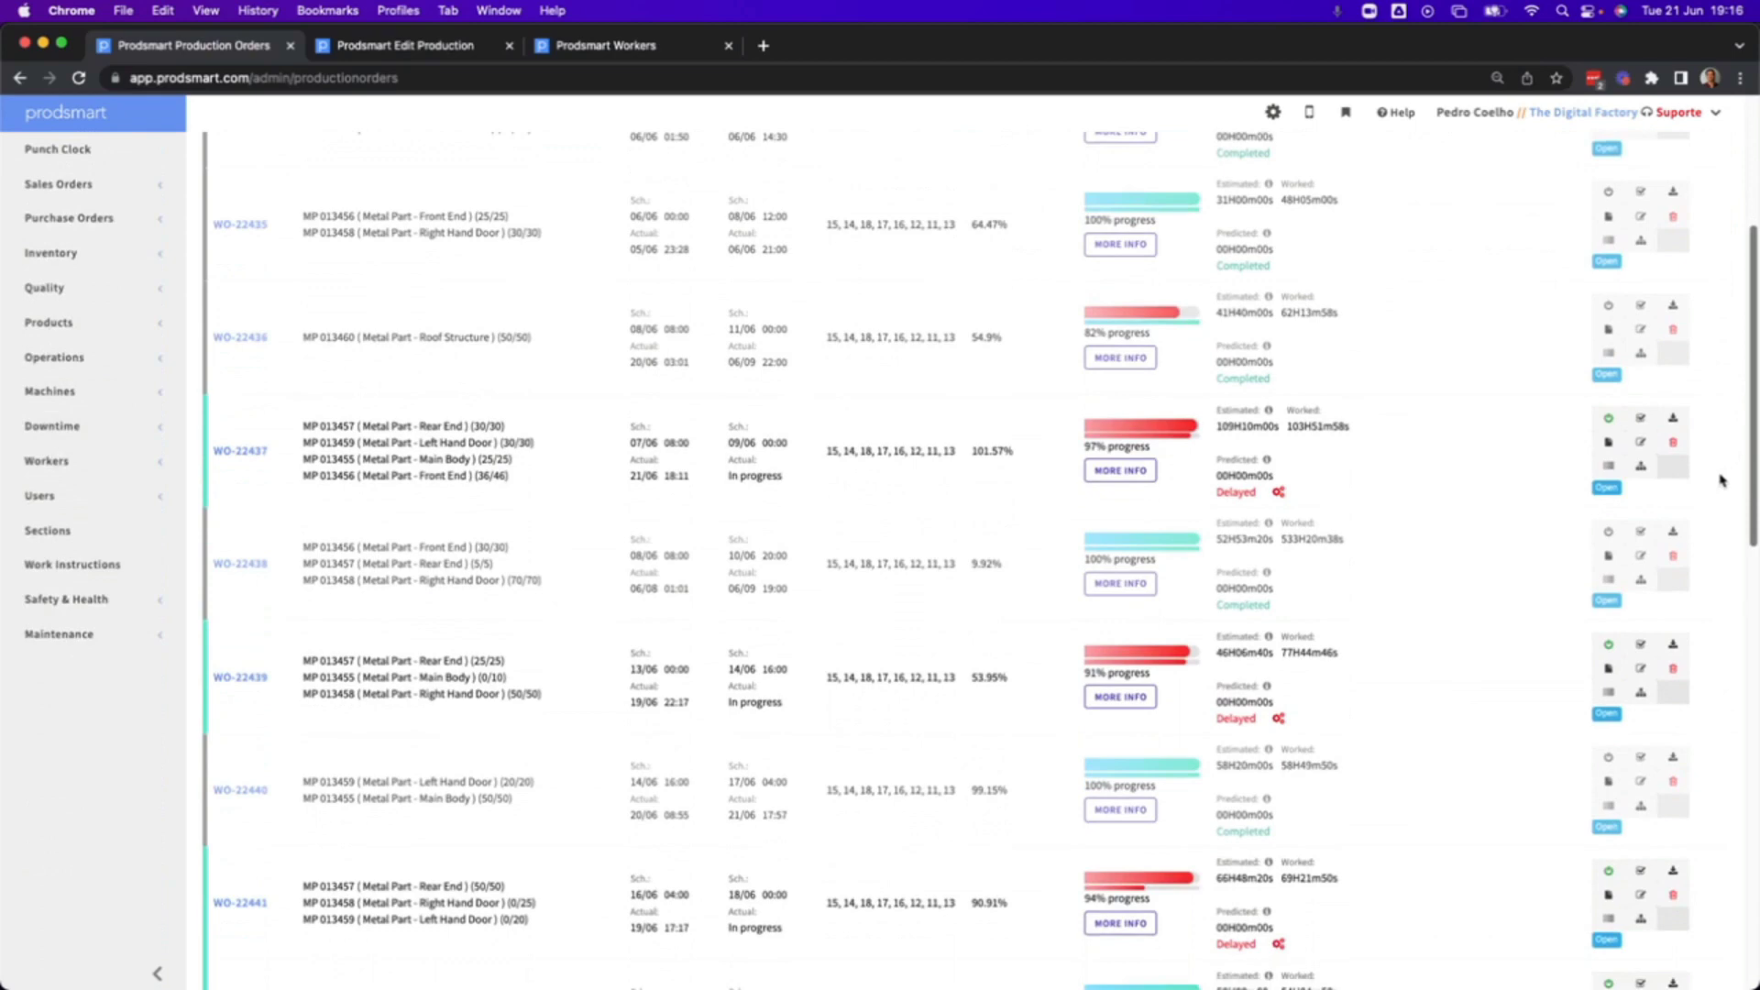
scroll(1685, 635, down, 5)
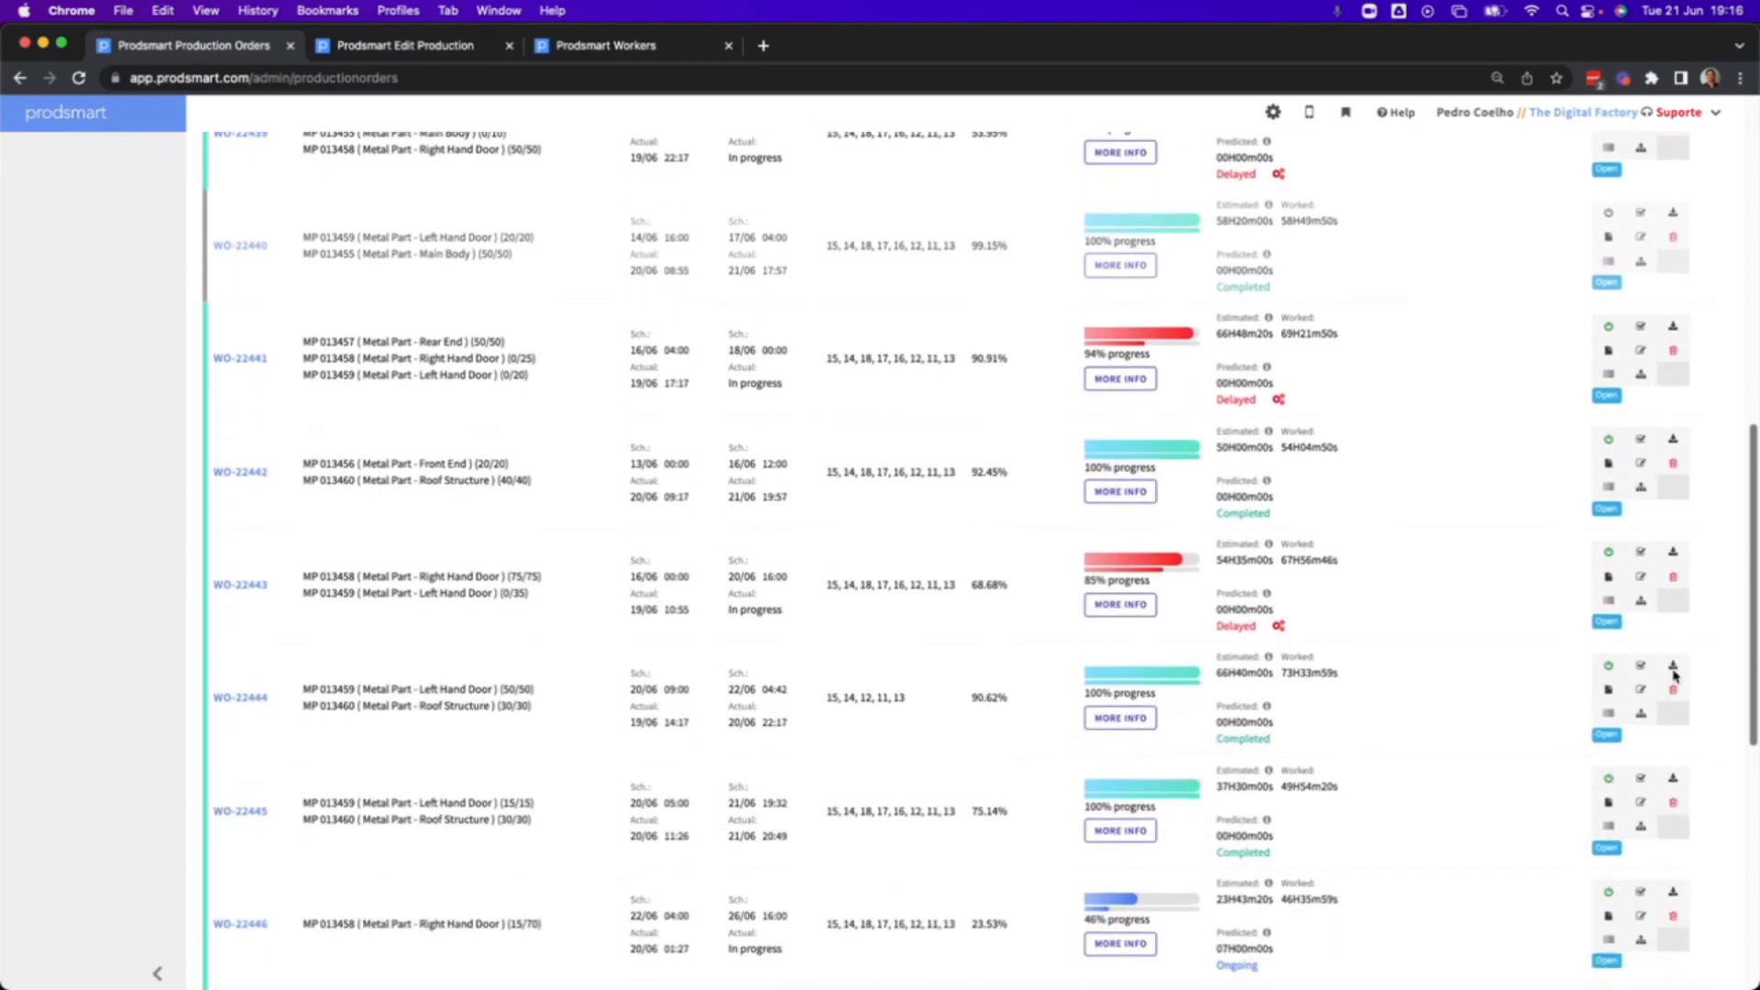
scroll(1650, 791, down, 4)
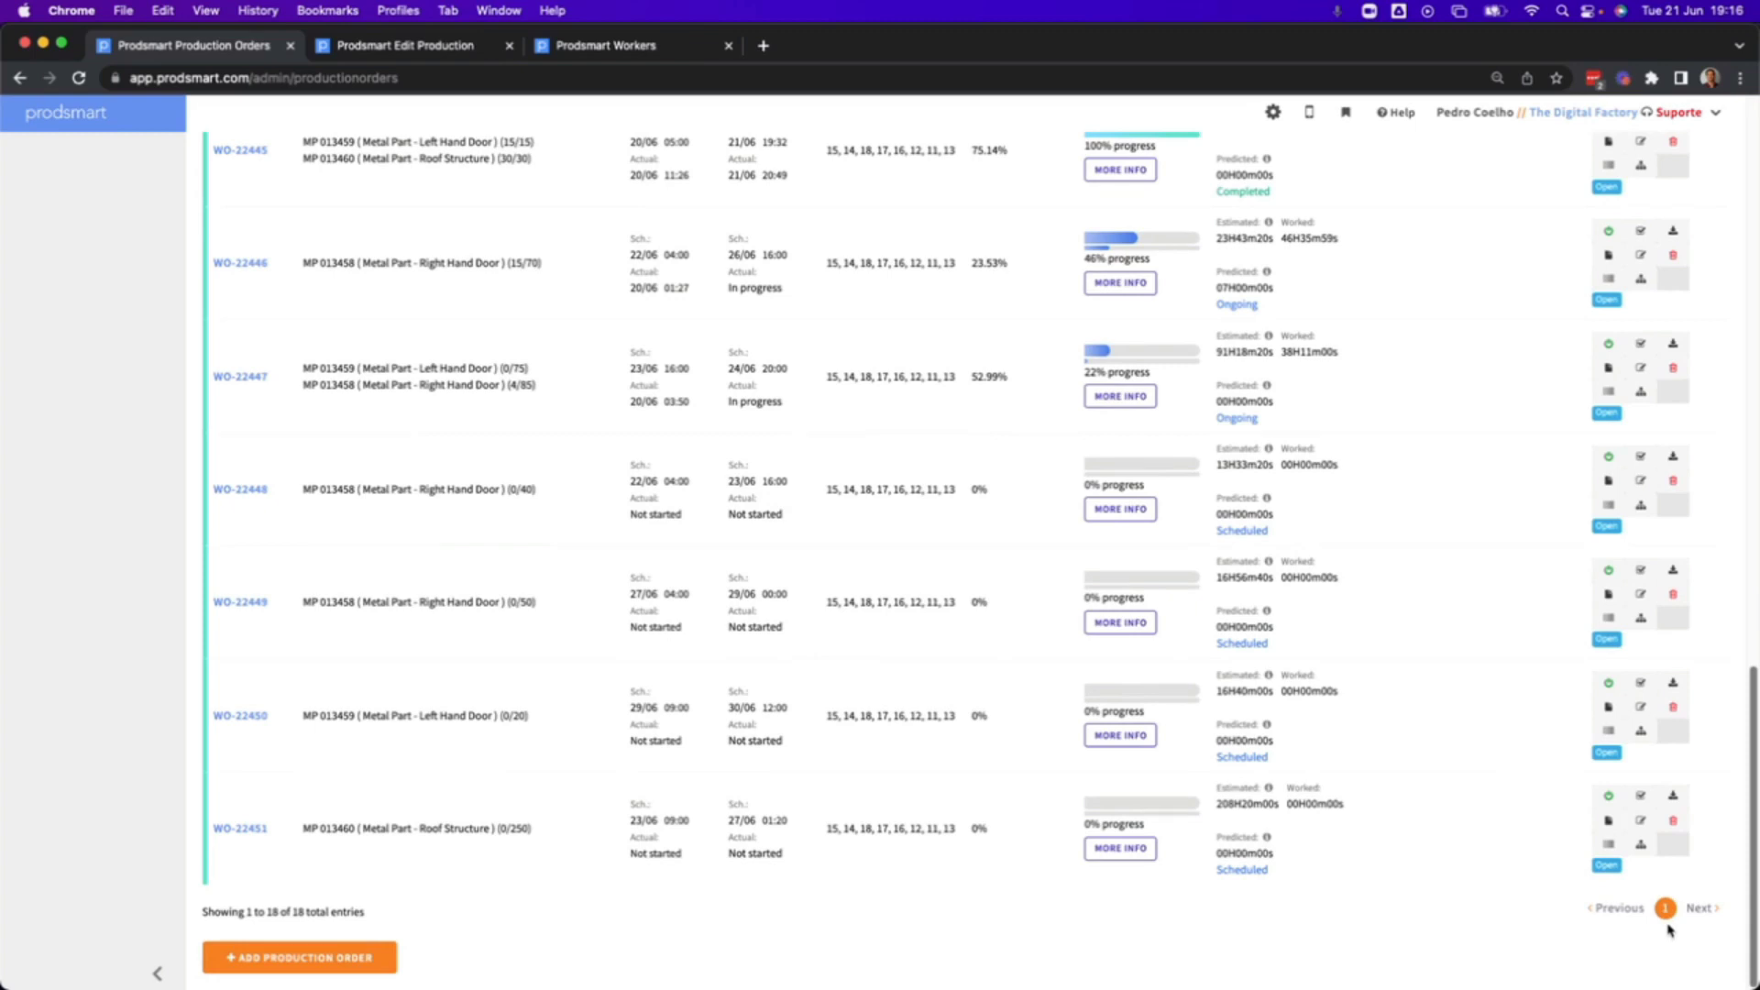
scroll(1678, 922, up, 2)
scroll(1709, 834, up, 1)
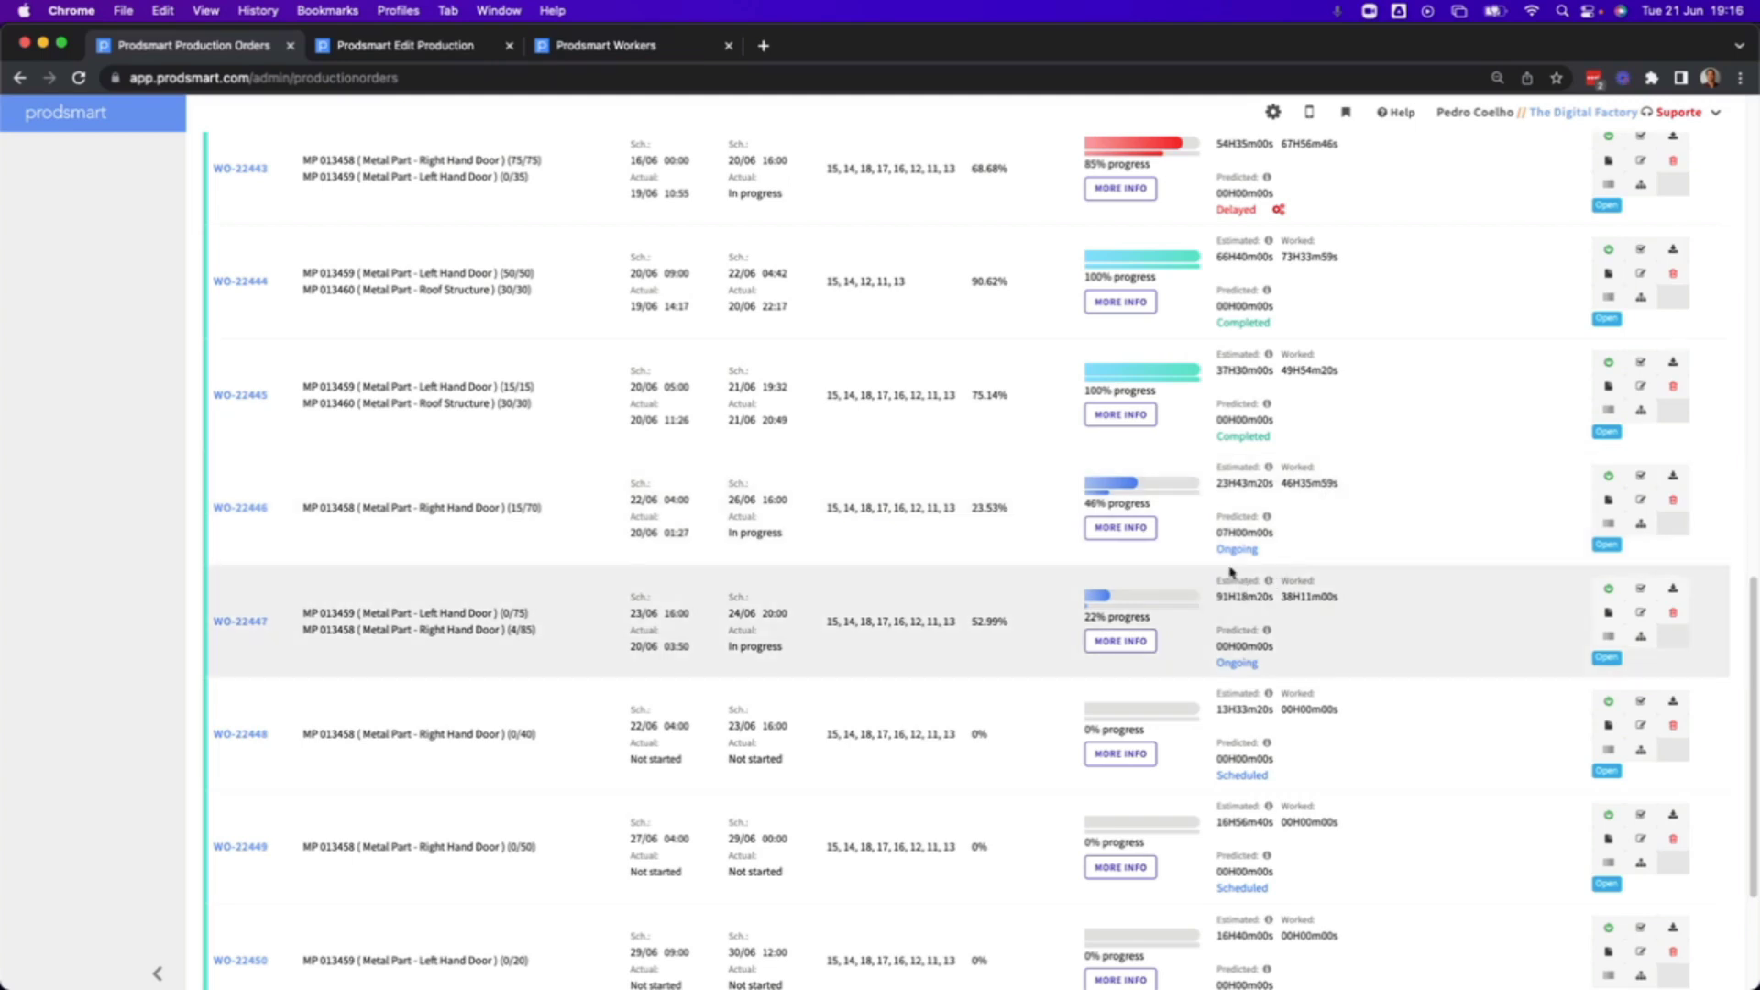
scroll(1231, 572, up, 7)
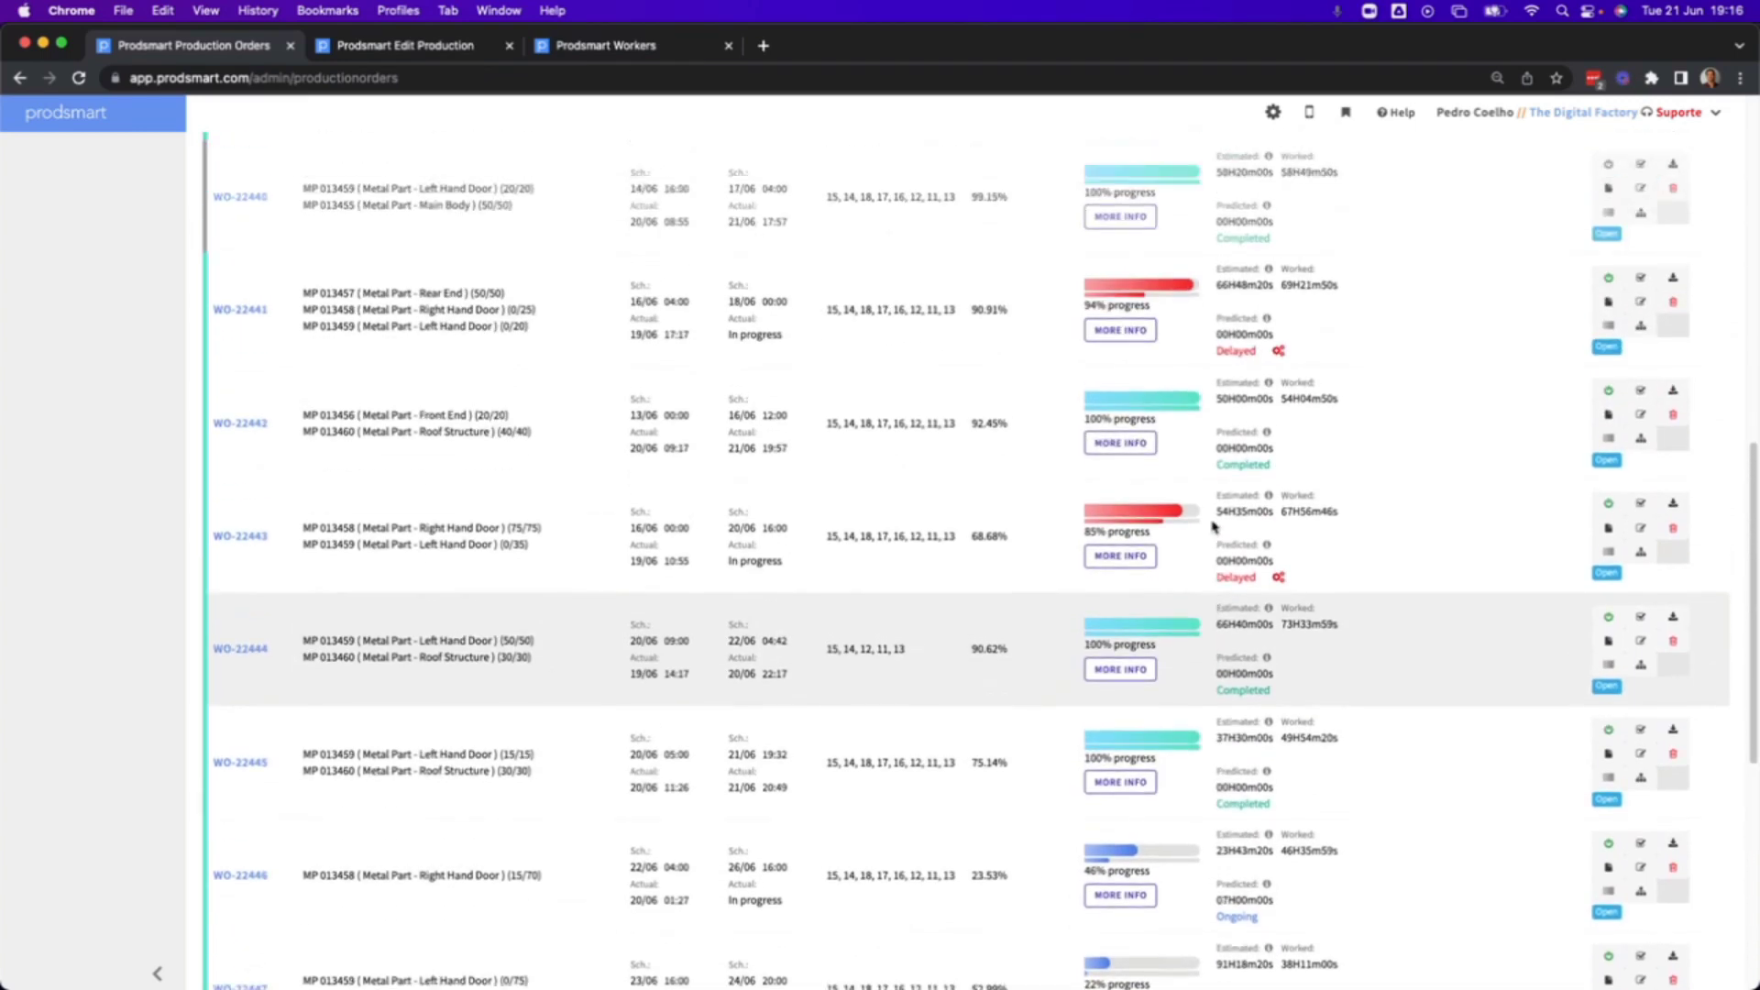
scroll(1213, 525, up, 4)
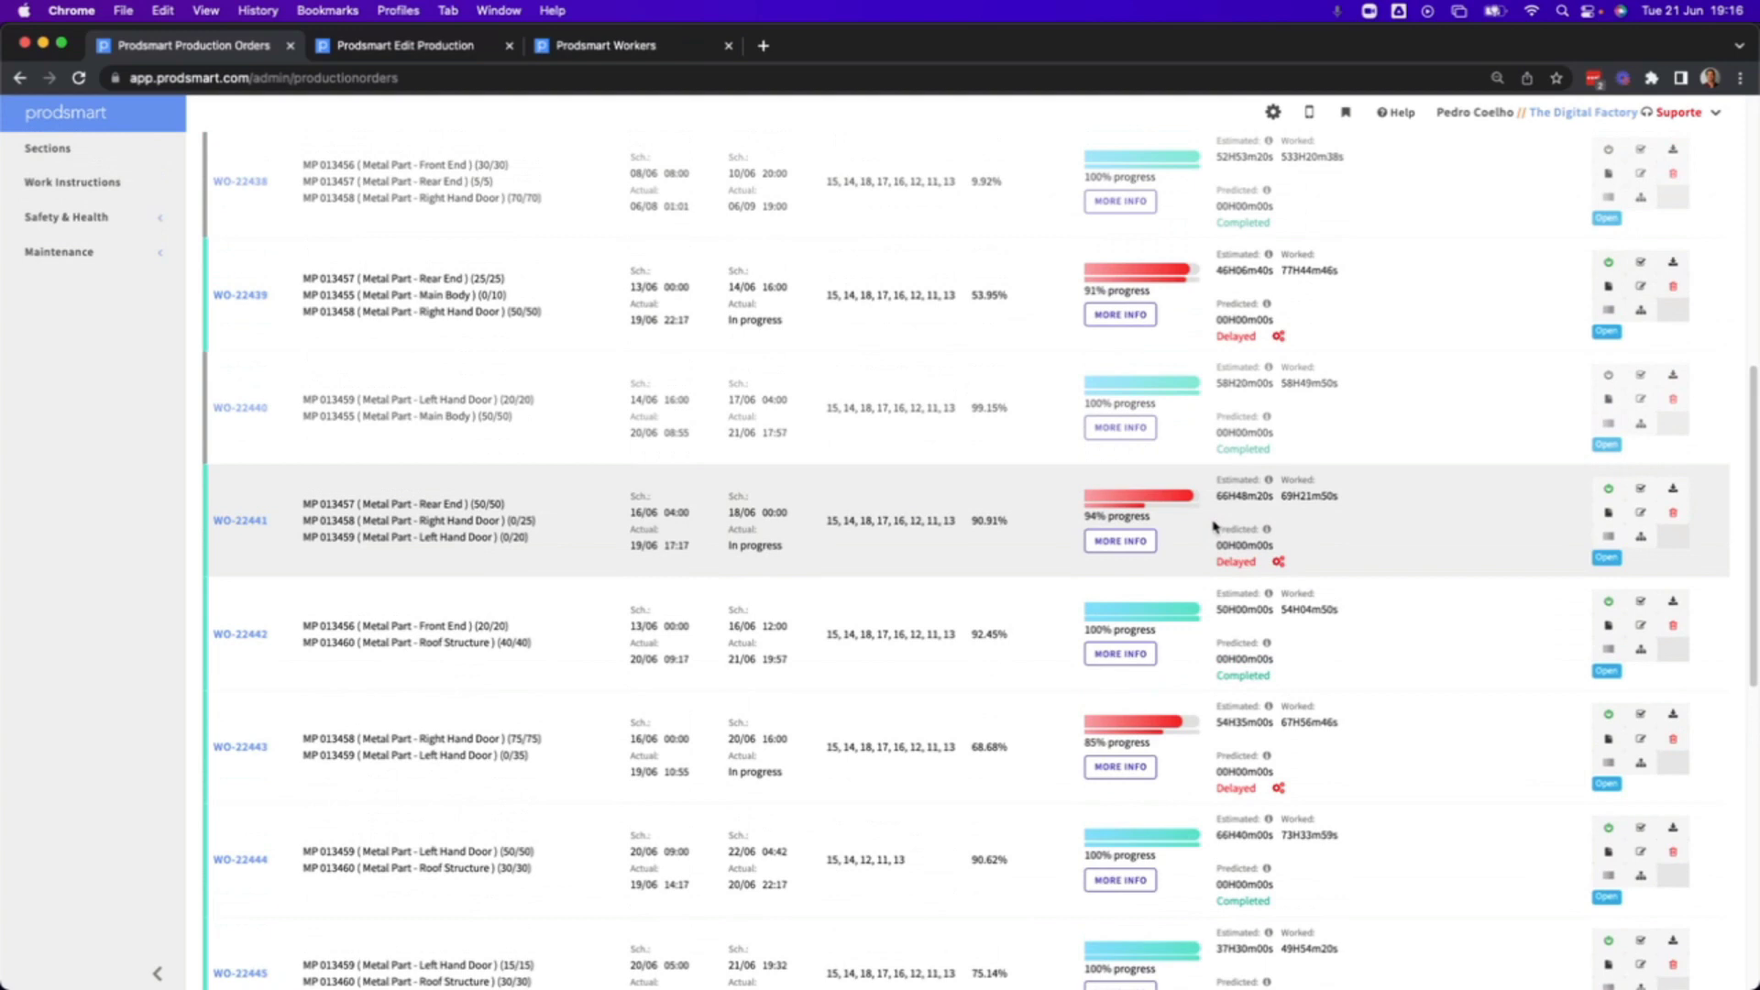
scroll(1213, 525, up, 1)
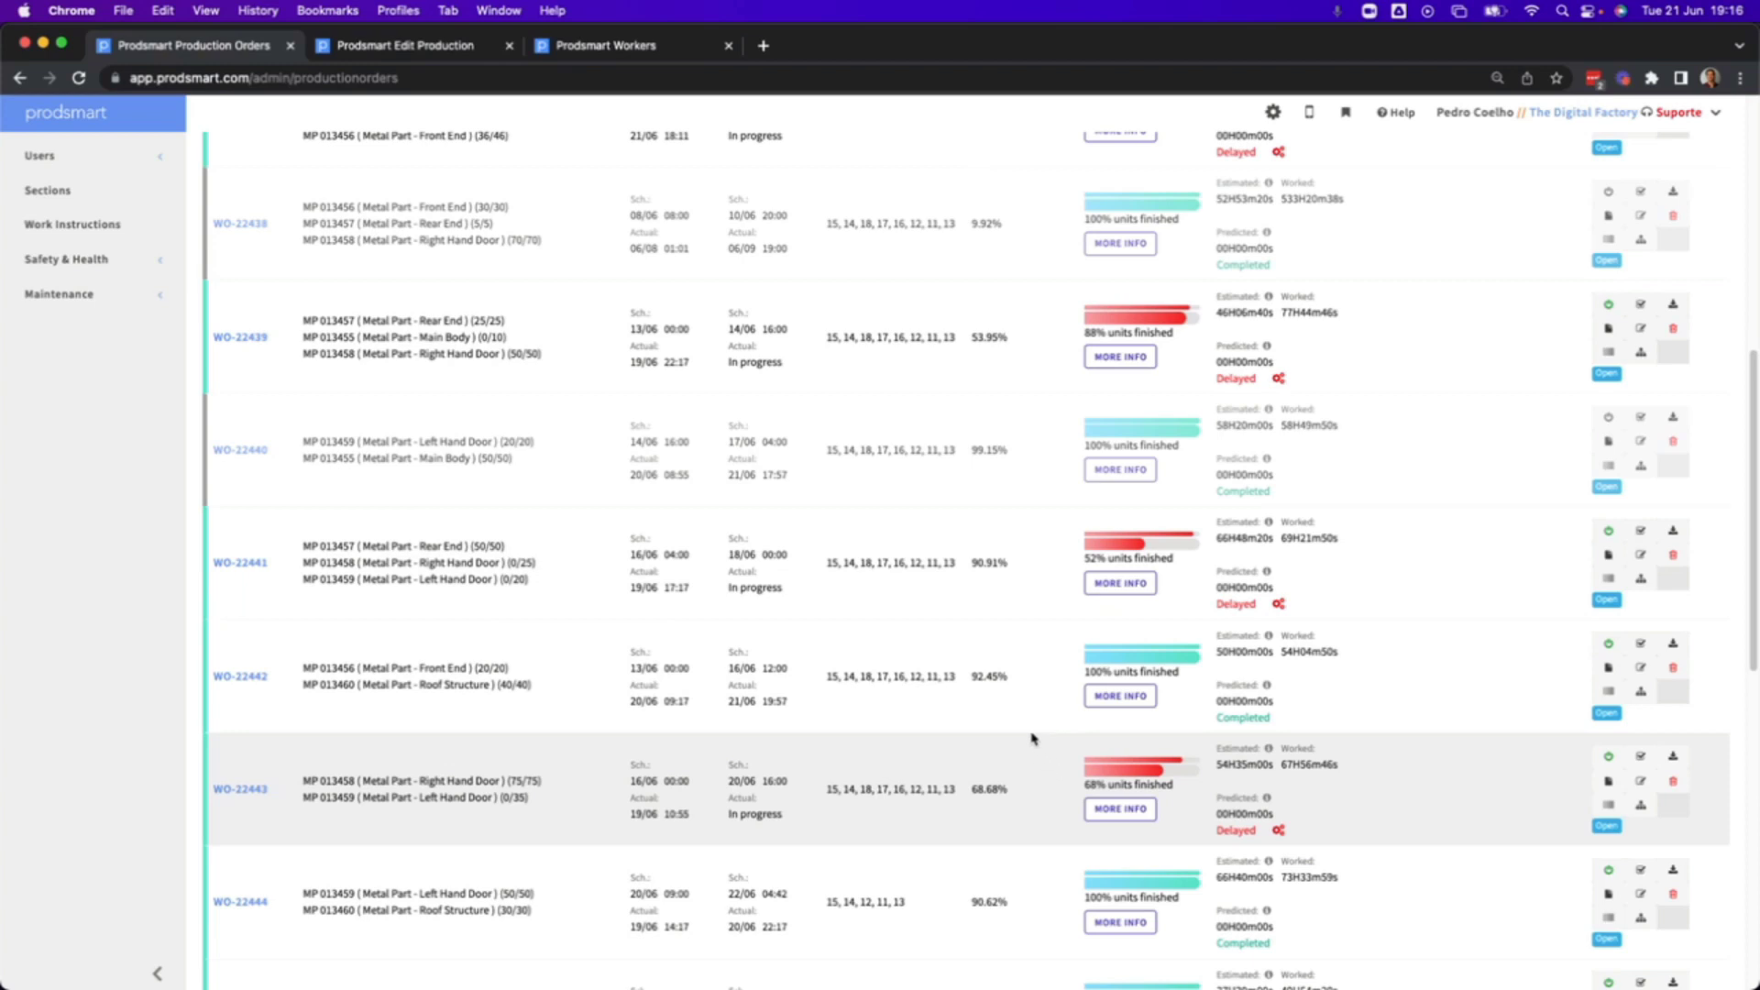
scroll(1031, 738, down, 1)
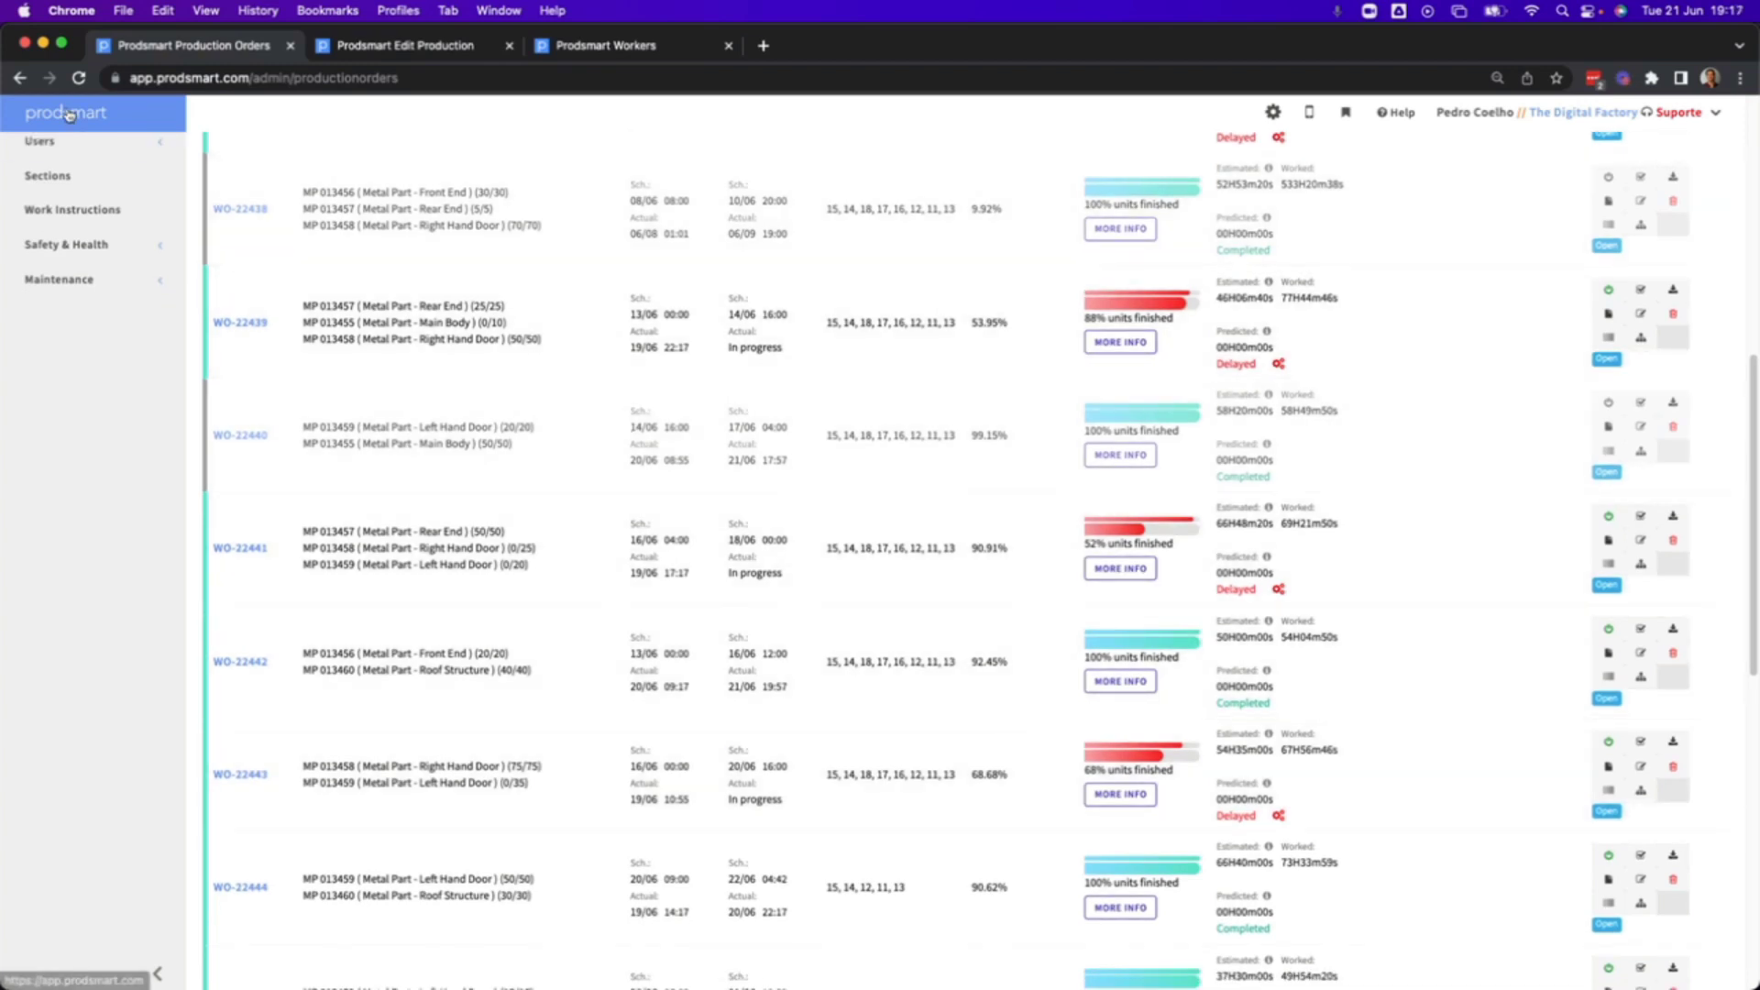
click(69, 115)
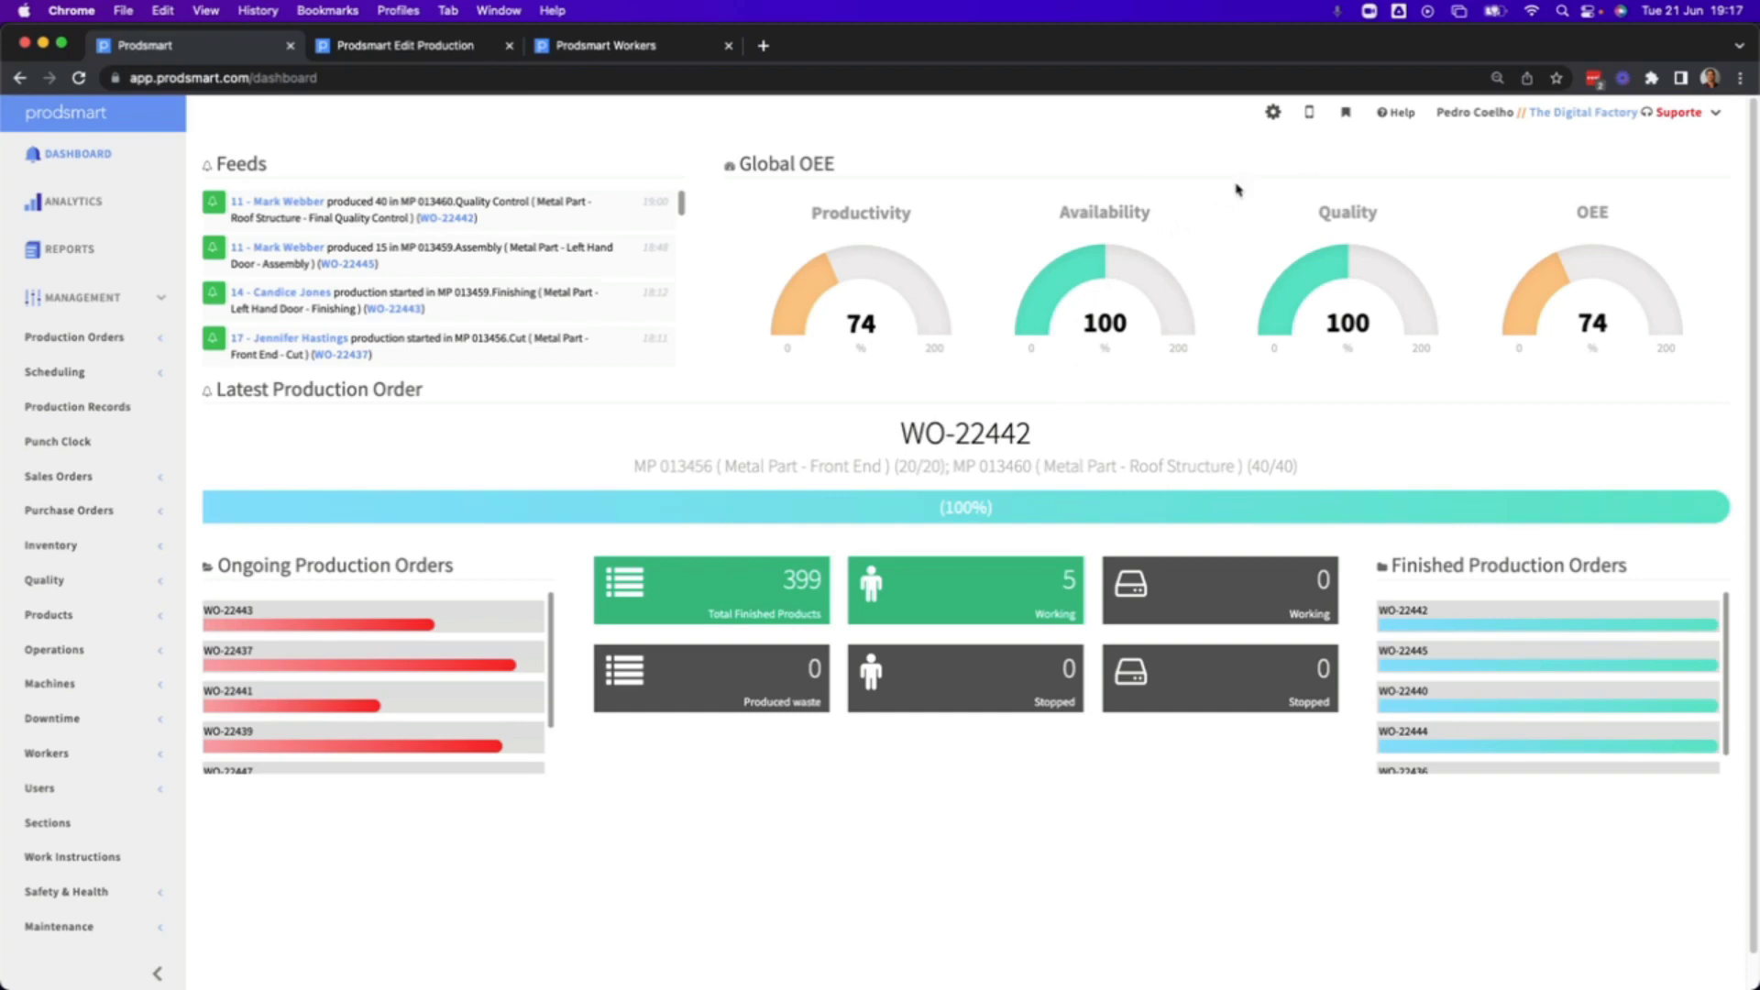
Open the worker mobile app preview, choose Insert Production, and enter the worker ID.
click(1311, 117)
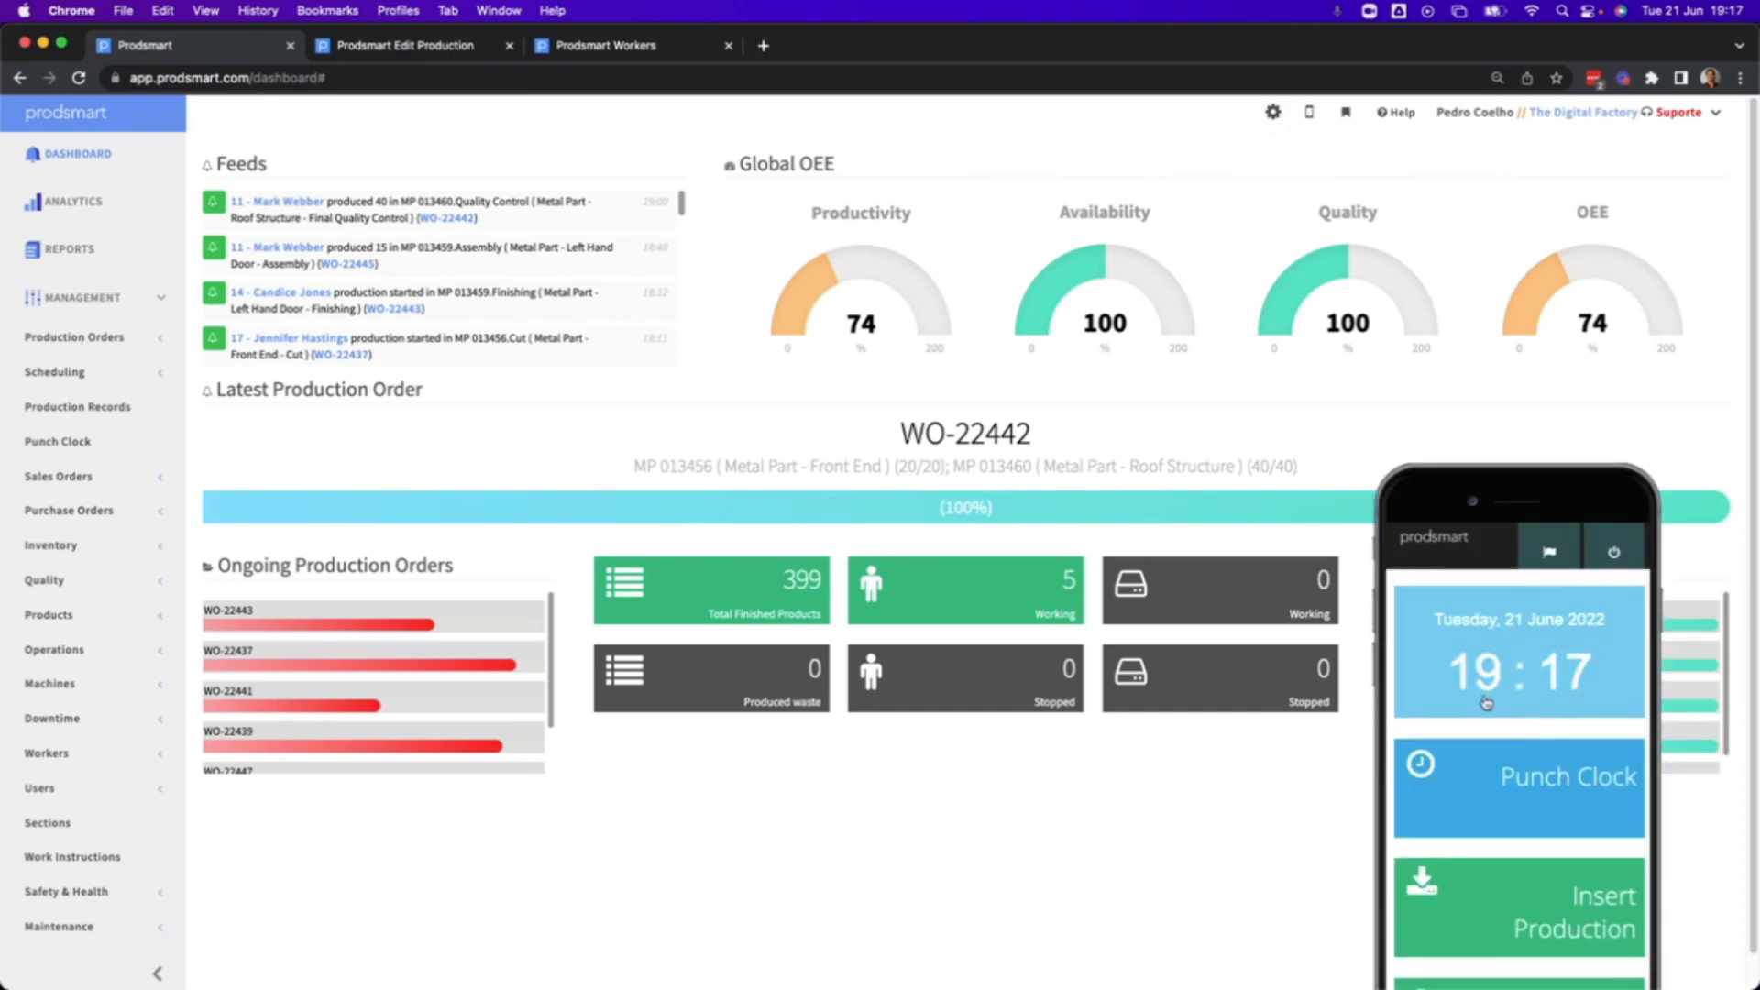
scroll(1486, 702, down, 2)
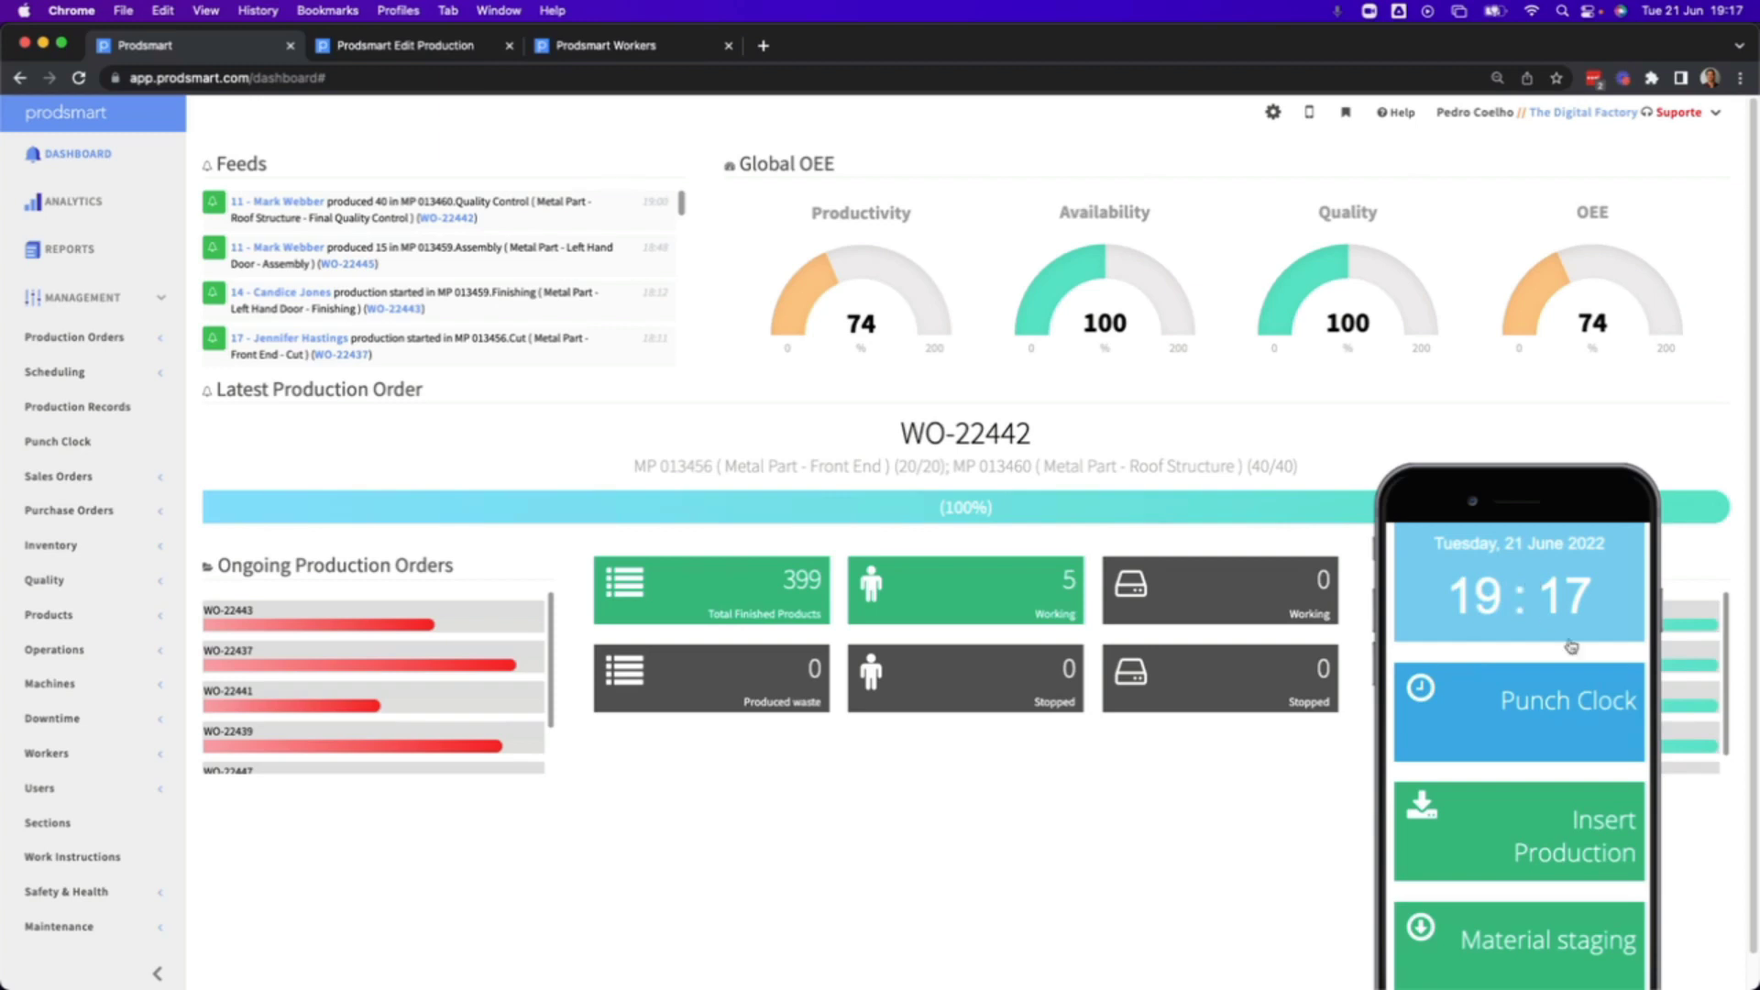
click(1549, 830)
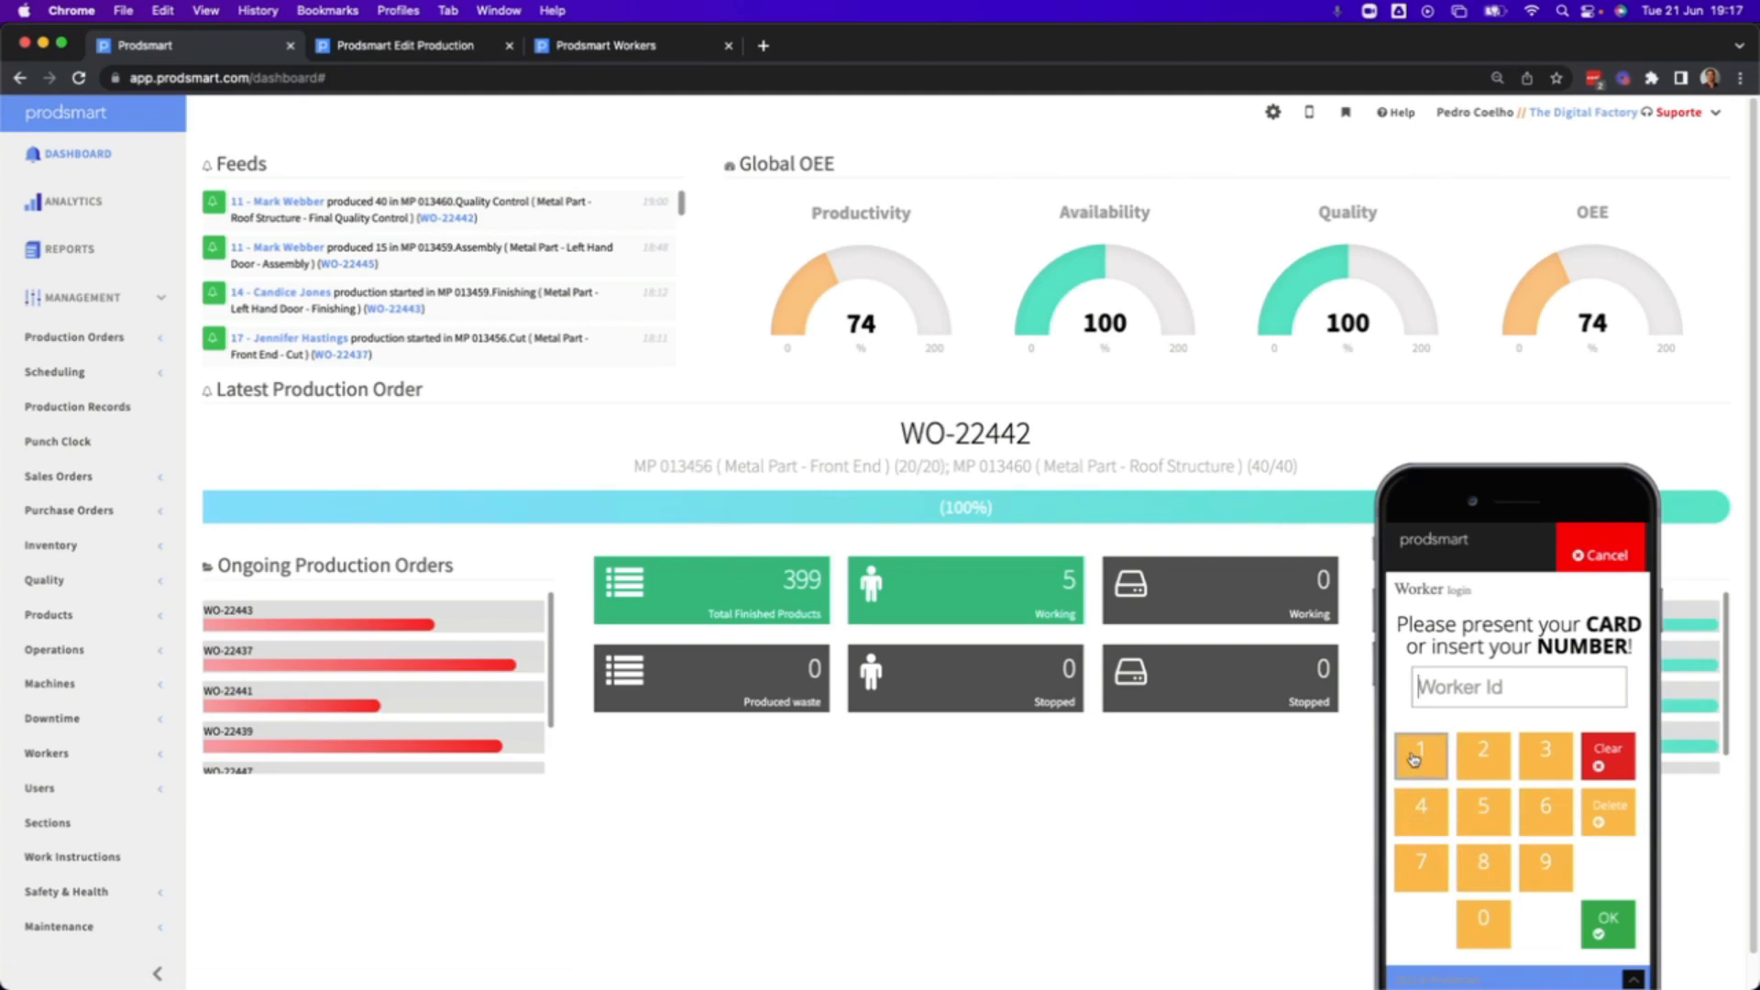
click(1416, 757)
click(1414, 758)
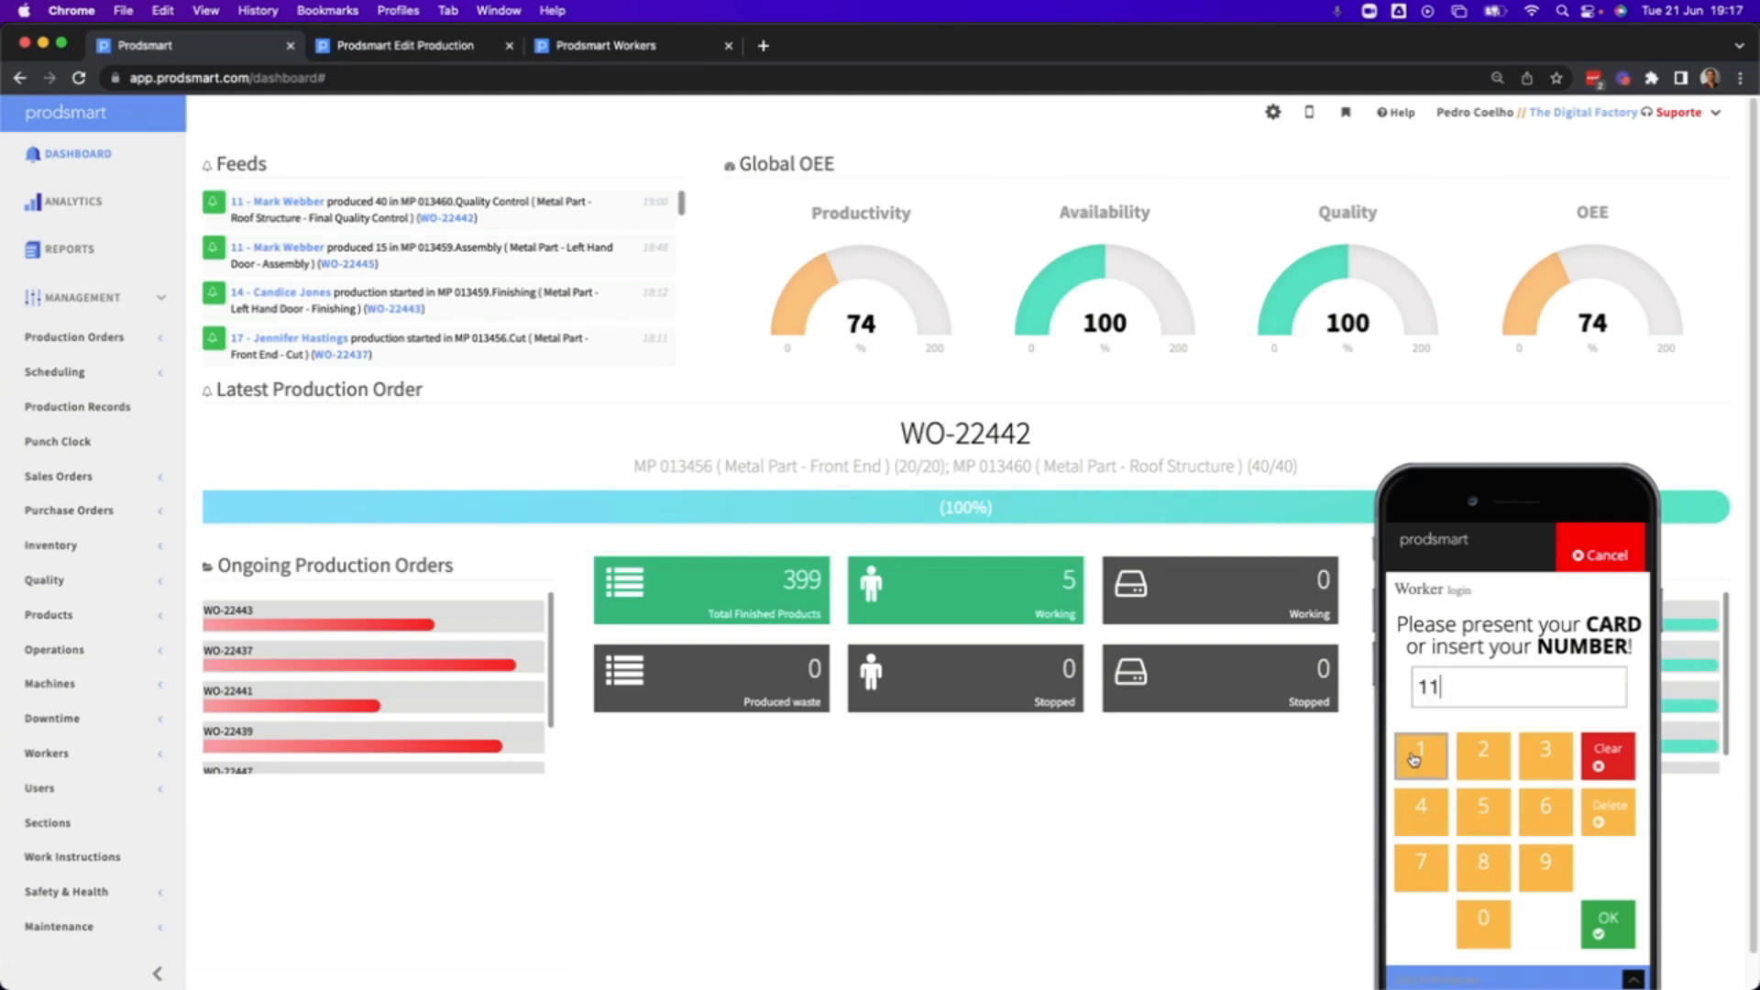
Log in as the worker and start the Cut operation on MP 013458 for WO-22446.
click(1606, 933)
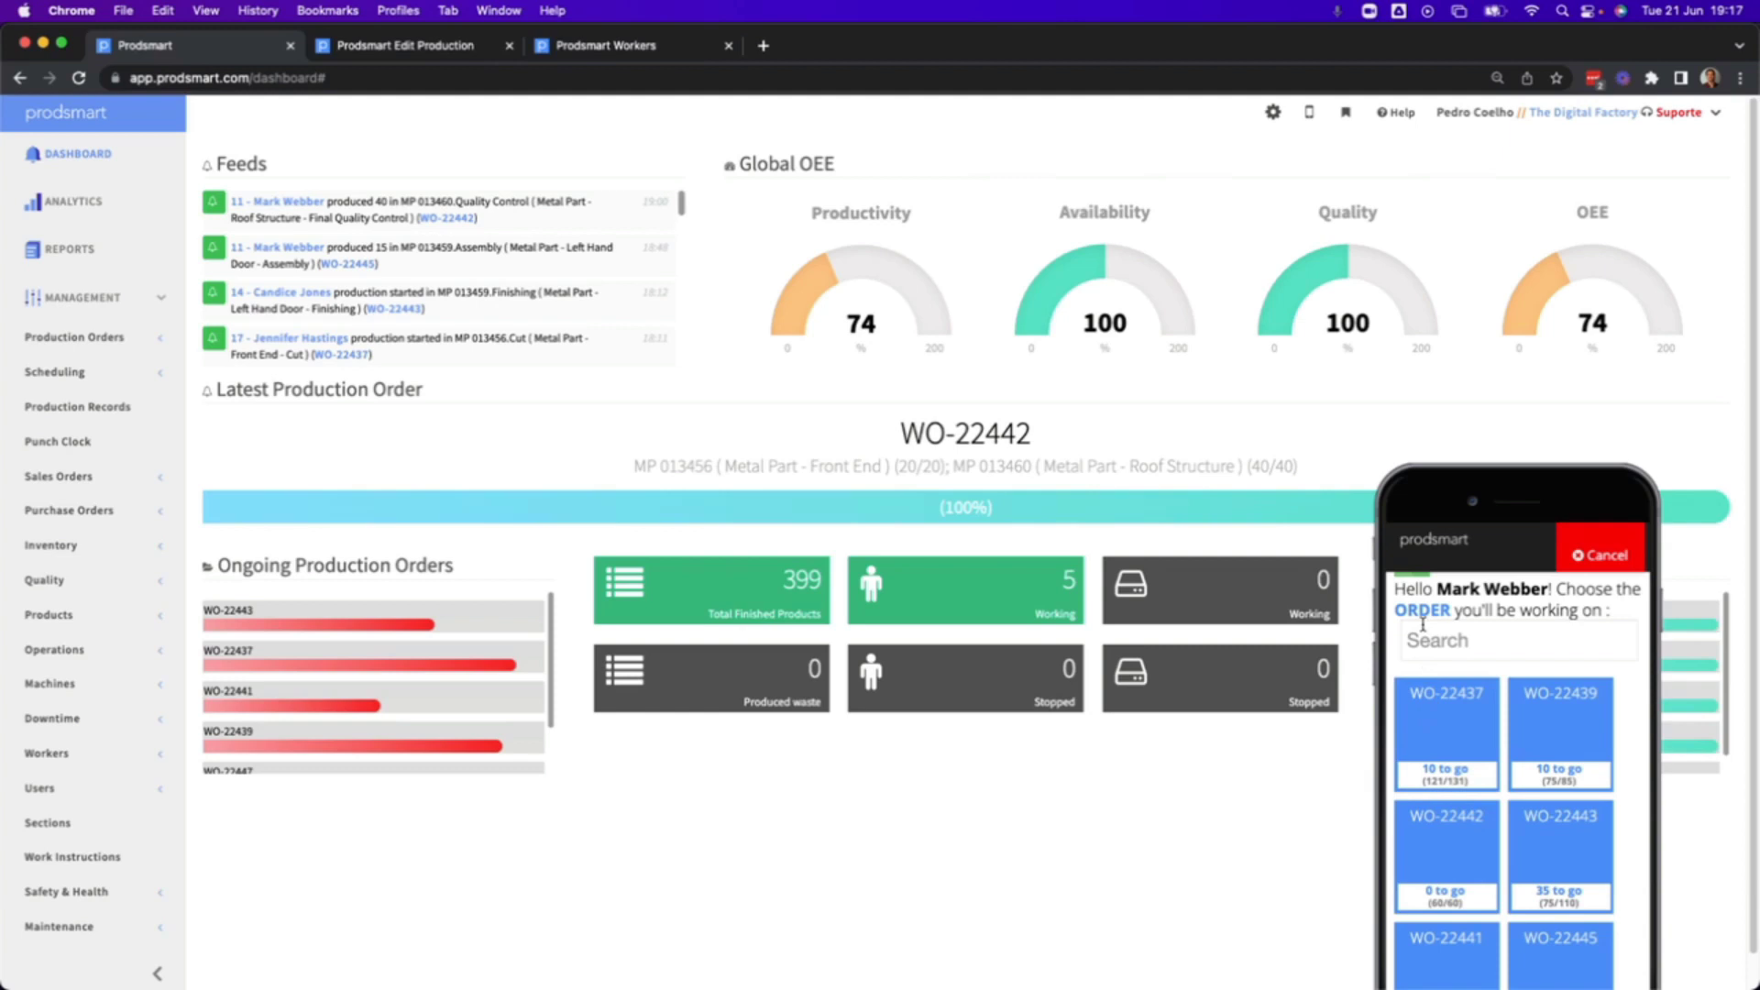
scroll(1623, 701, down, 5)
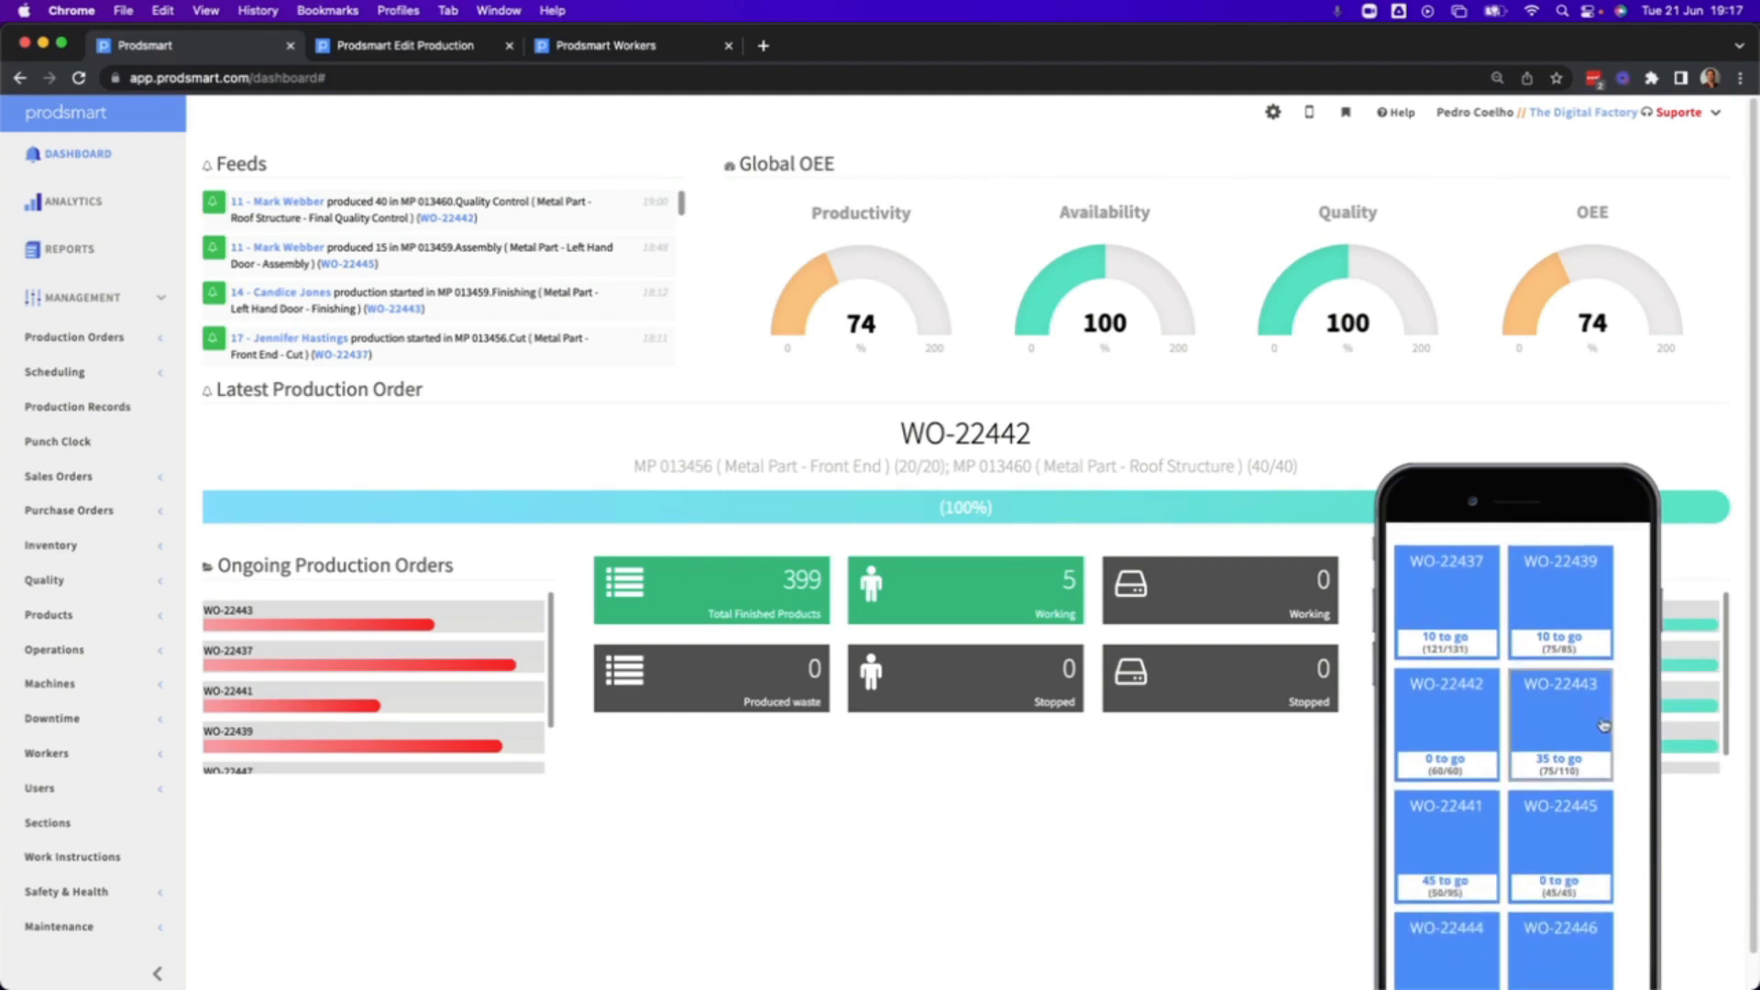
click(1575, 780)
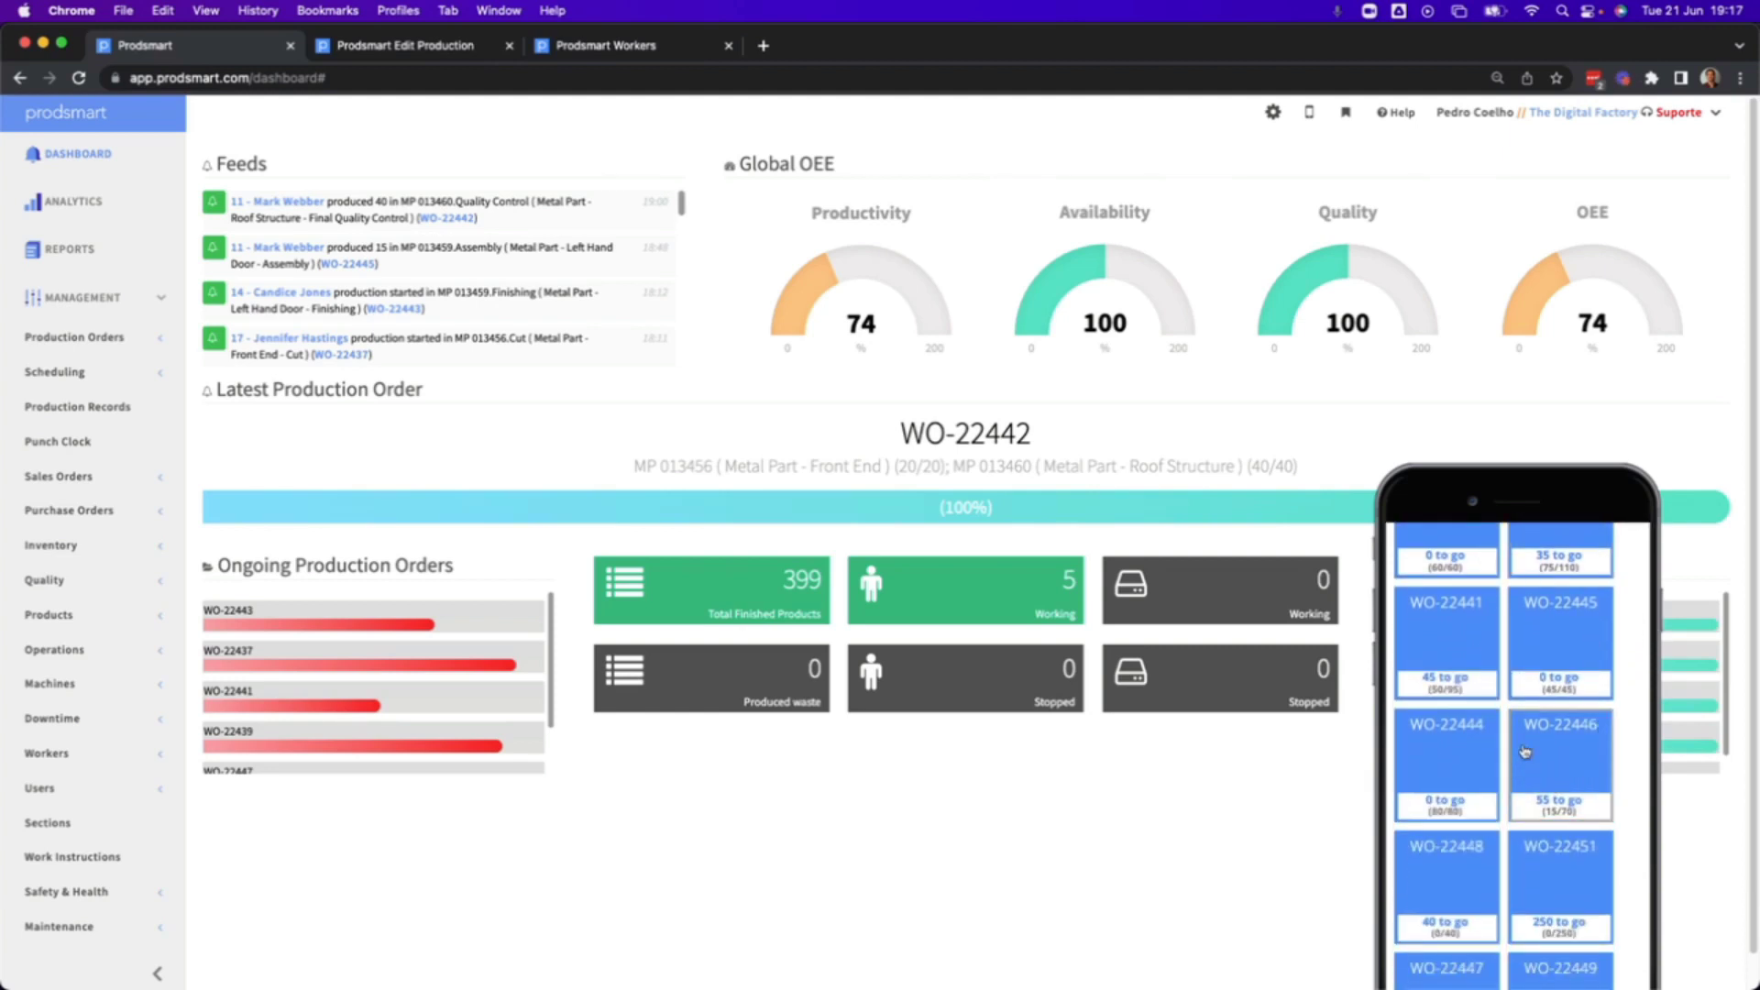
click(1575, 758)
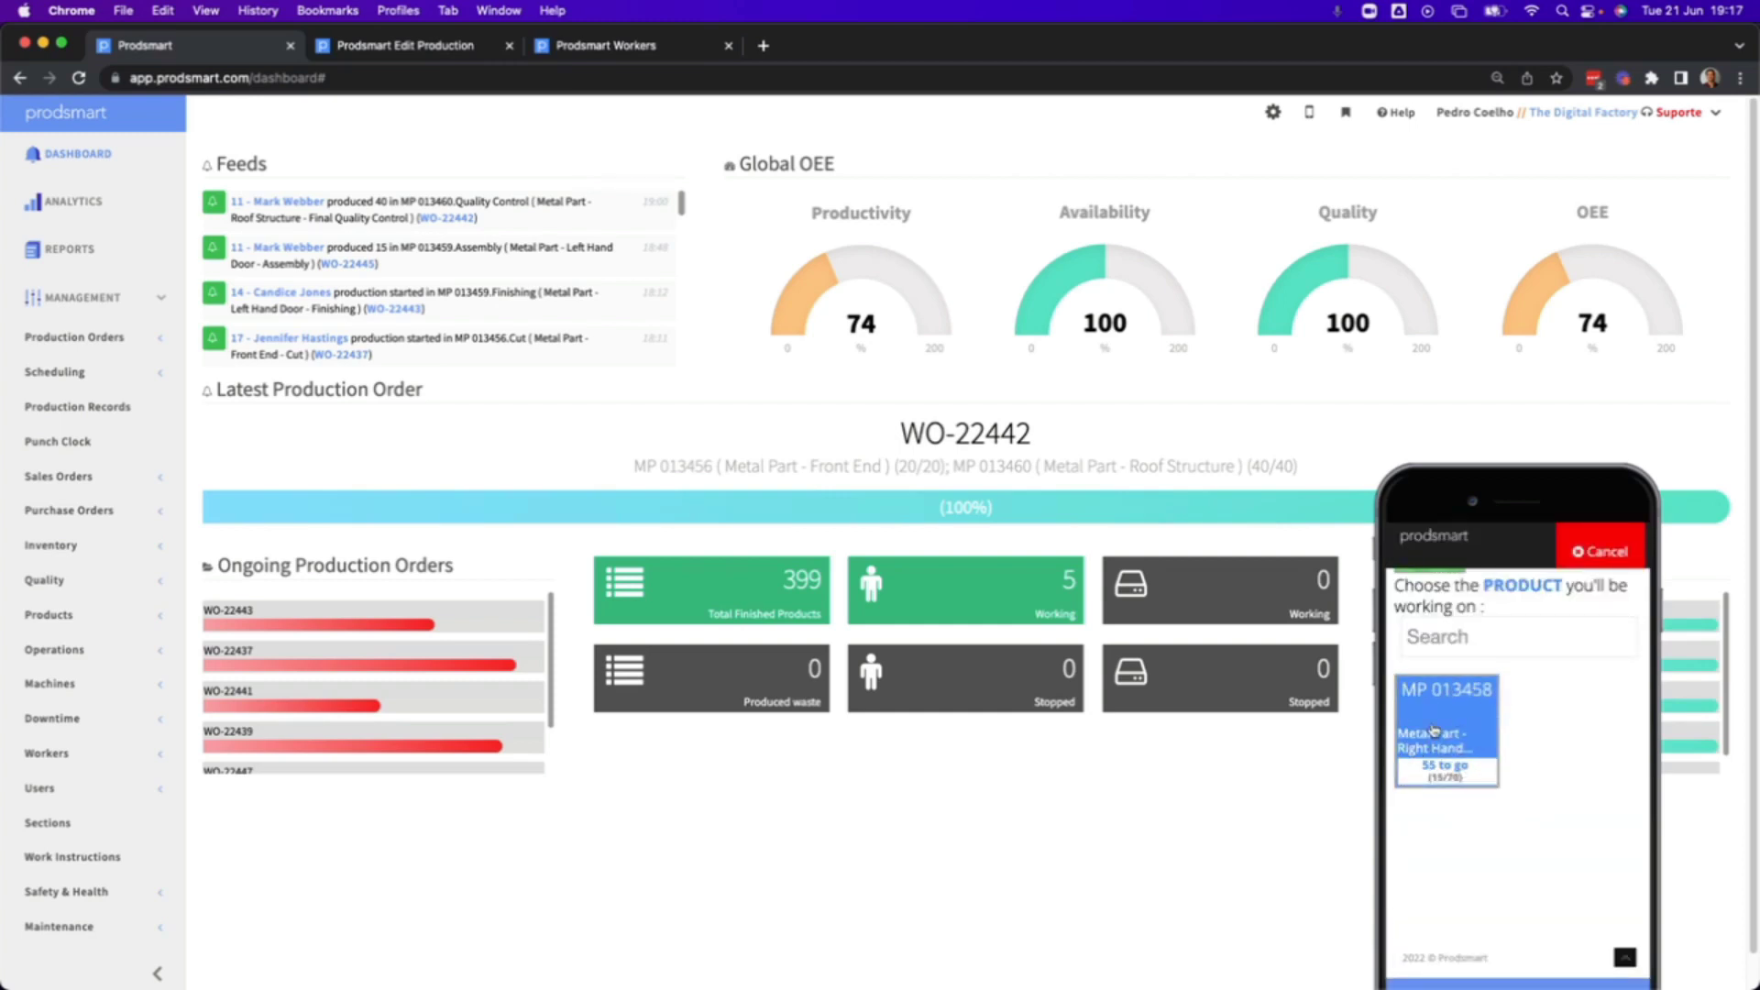
click(1494, 730)
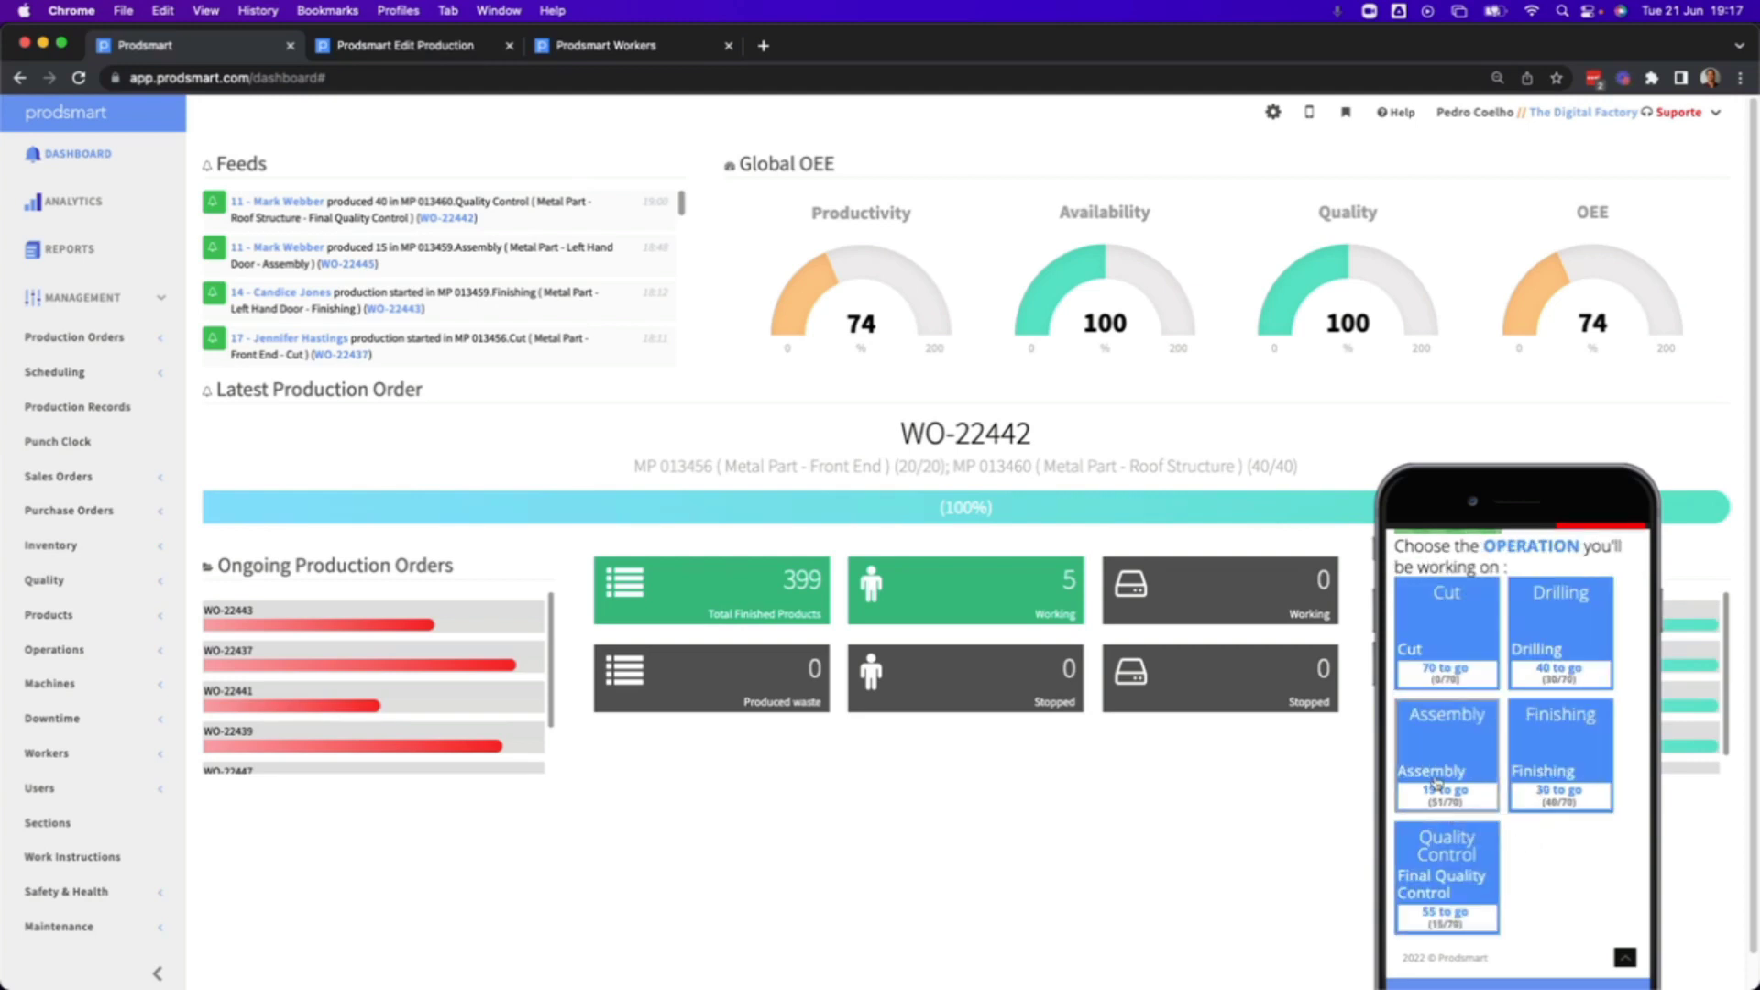
click(1436, 617)
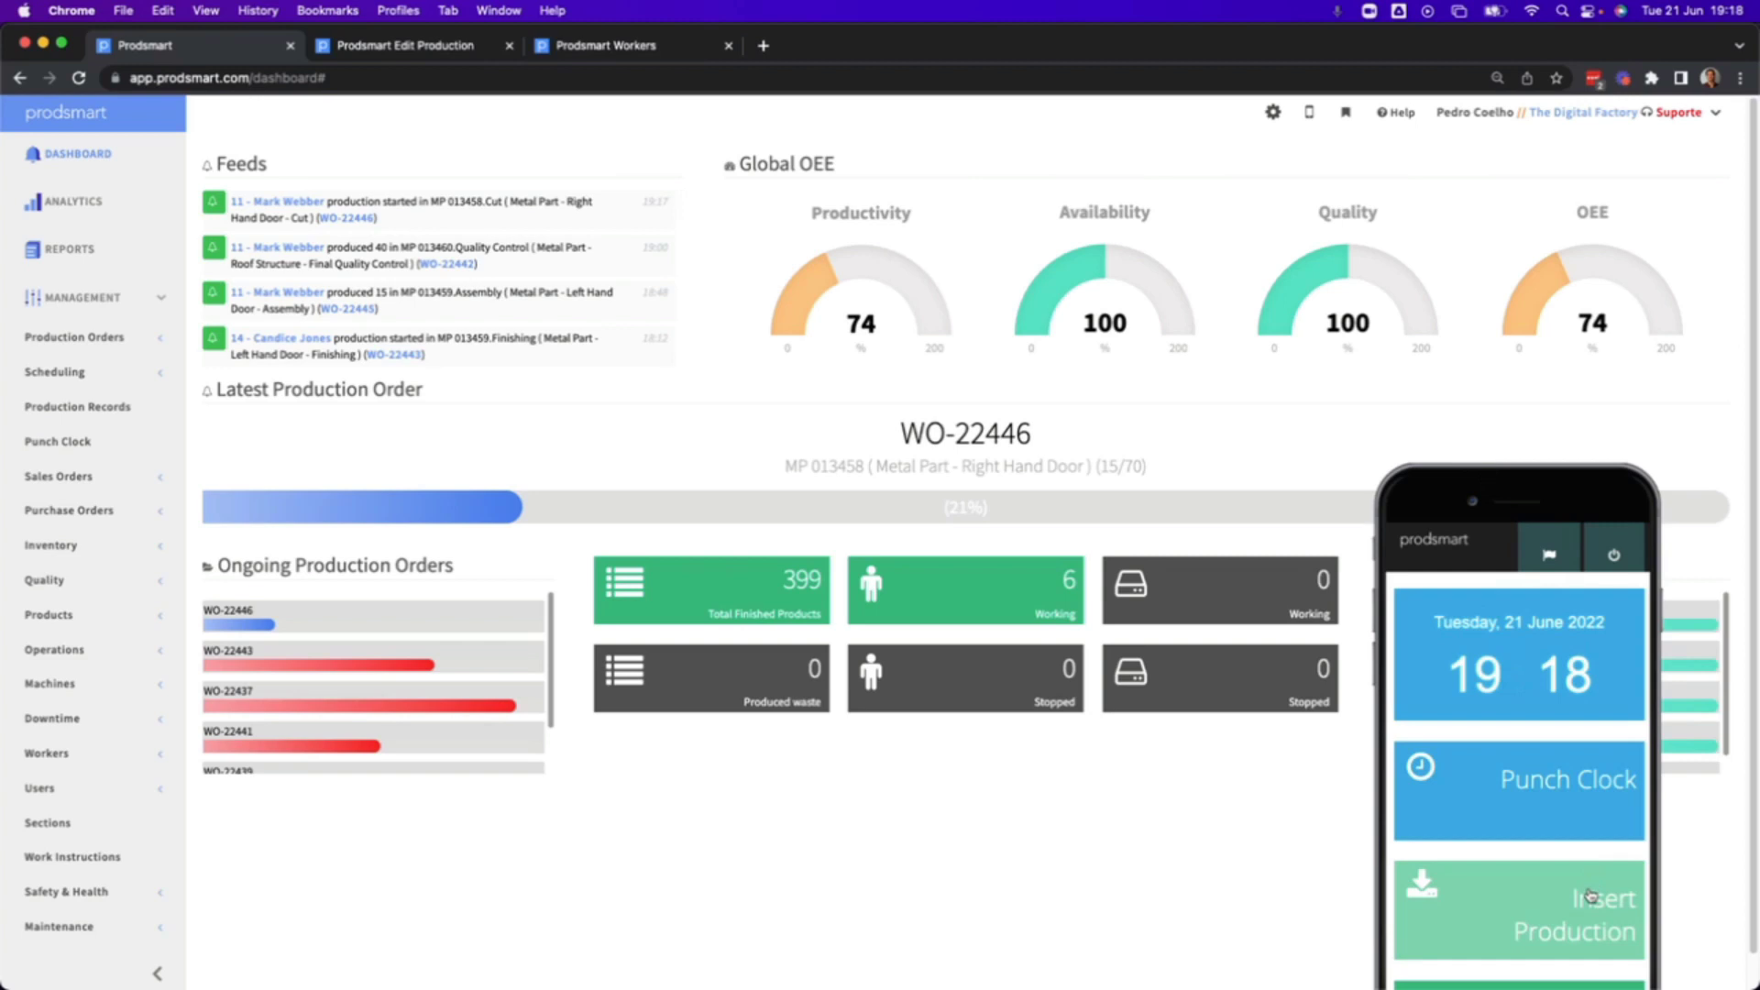
Log in again and submit 2 produced units for WO-22446's Cut operation.
scroll(1522, 771, down, 3)
scroll(1545, 733, up, 1)
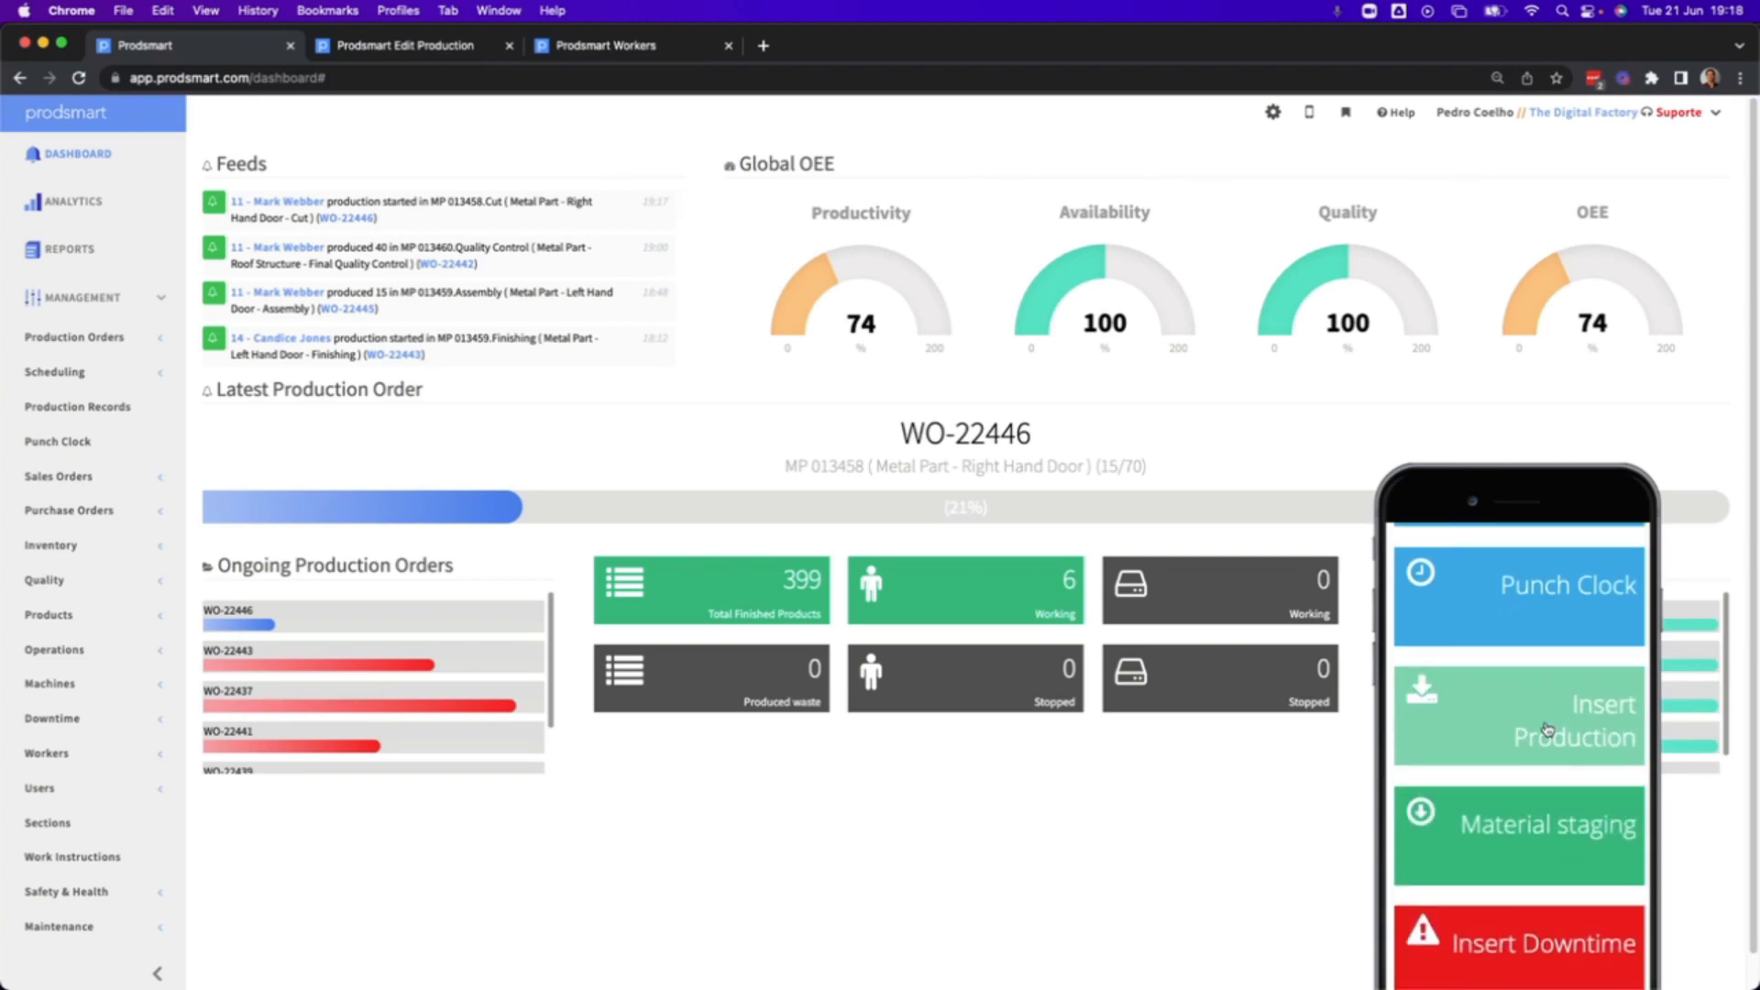
click(1548, 729)
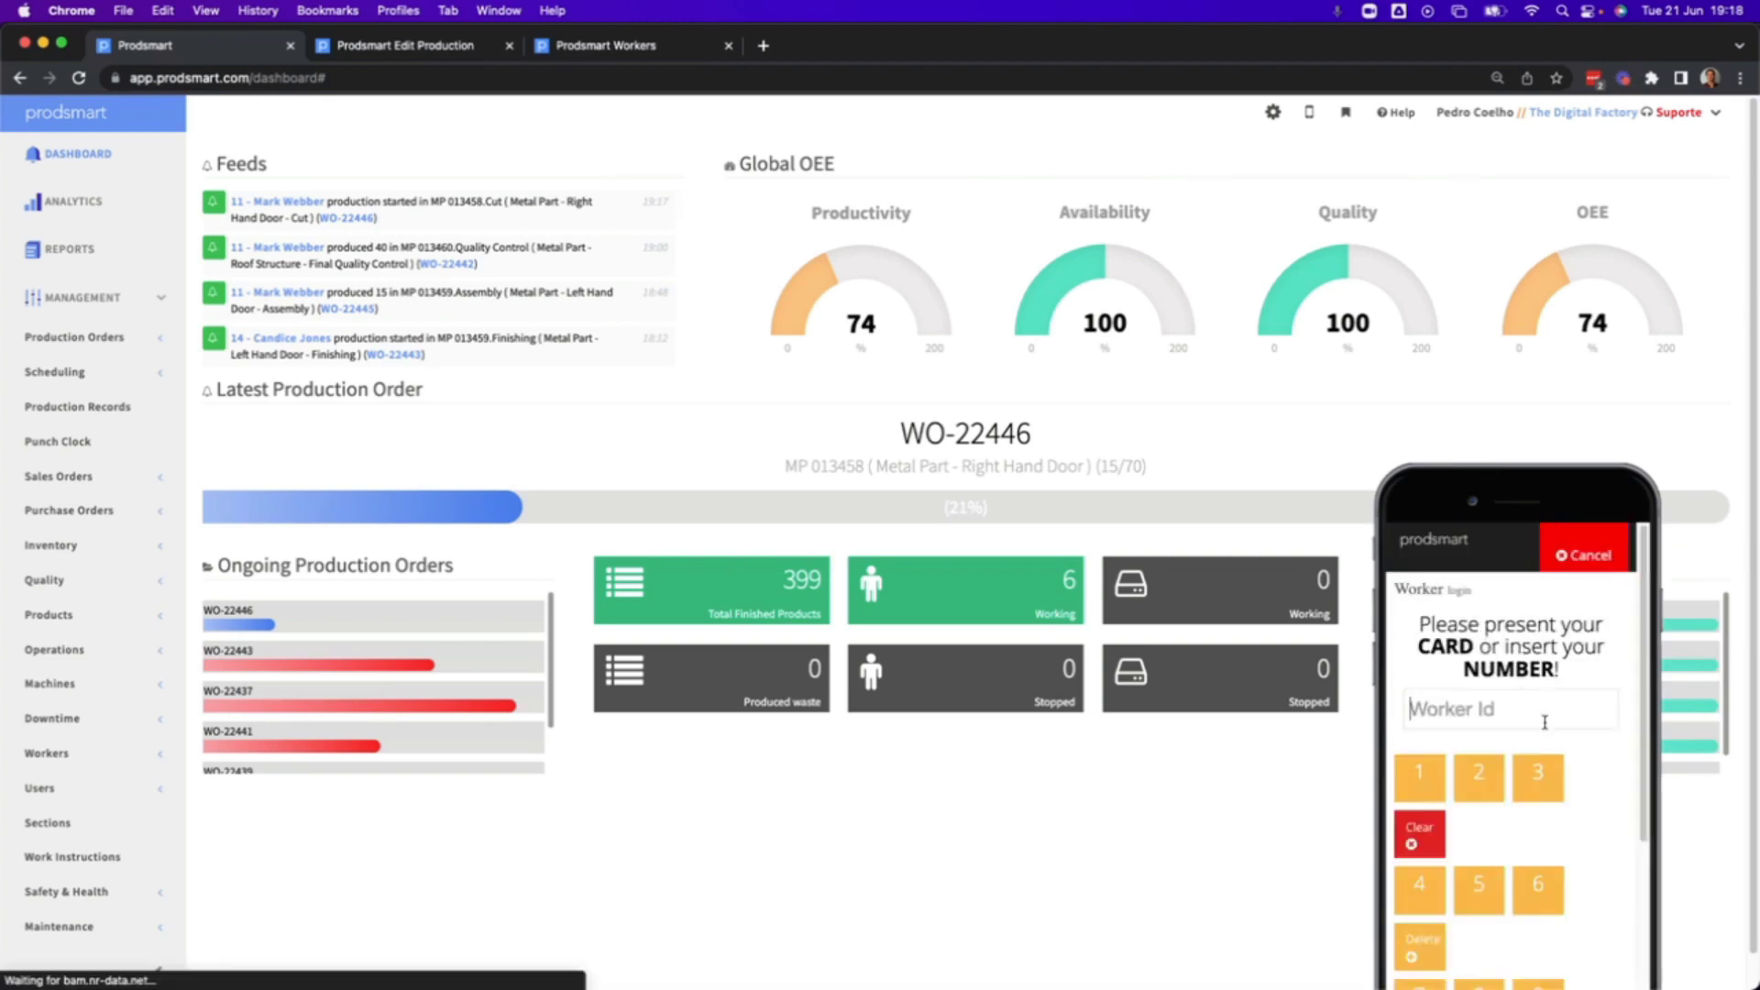
click(1436, 768)
click(1436, 768)
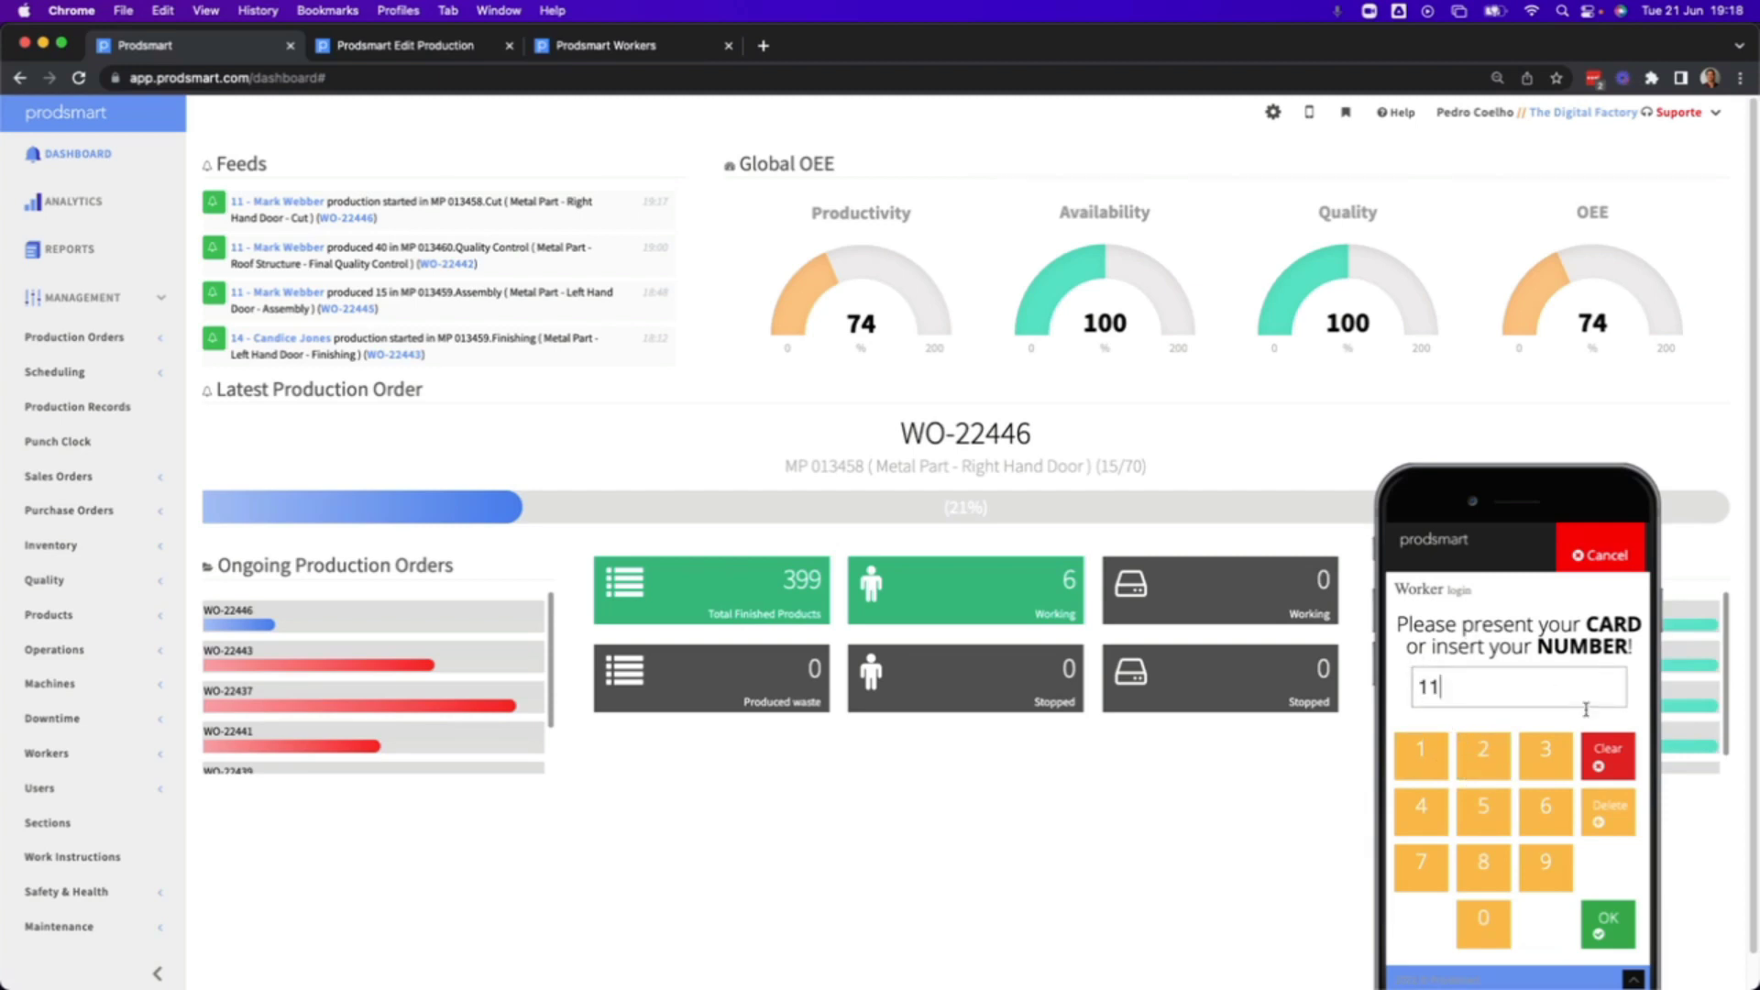
click(1603, 930)
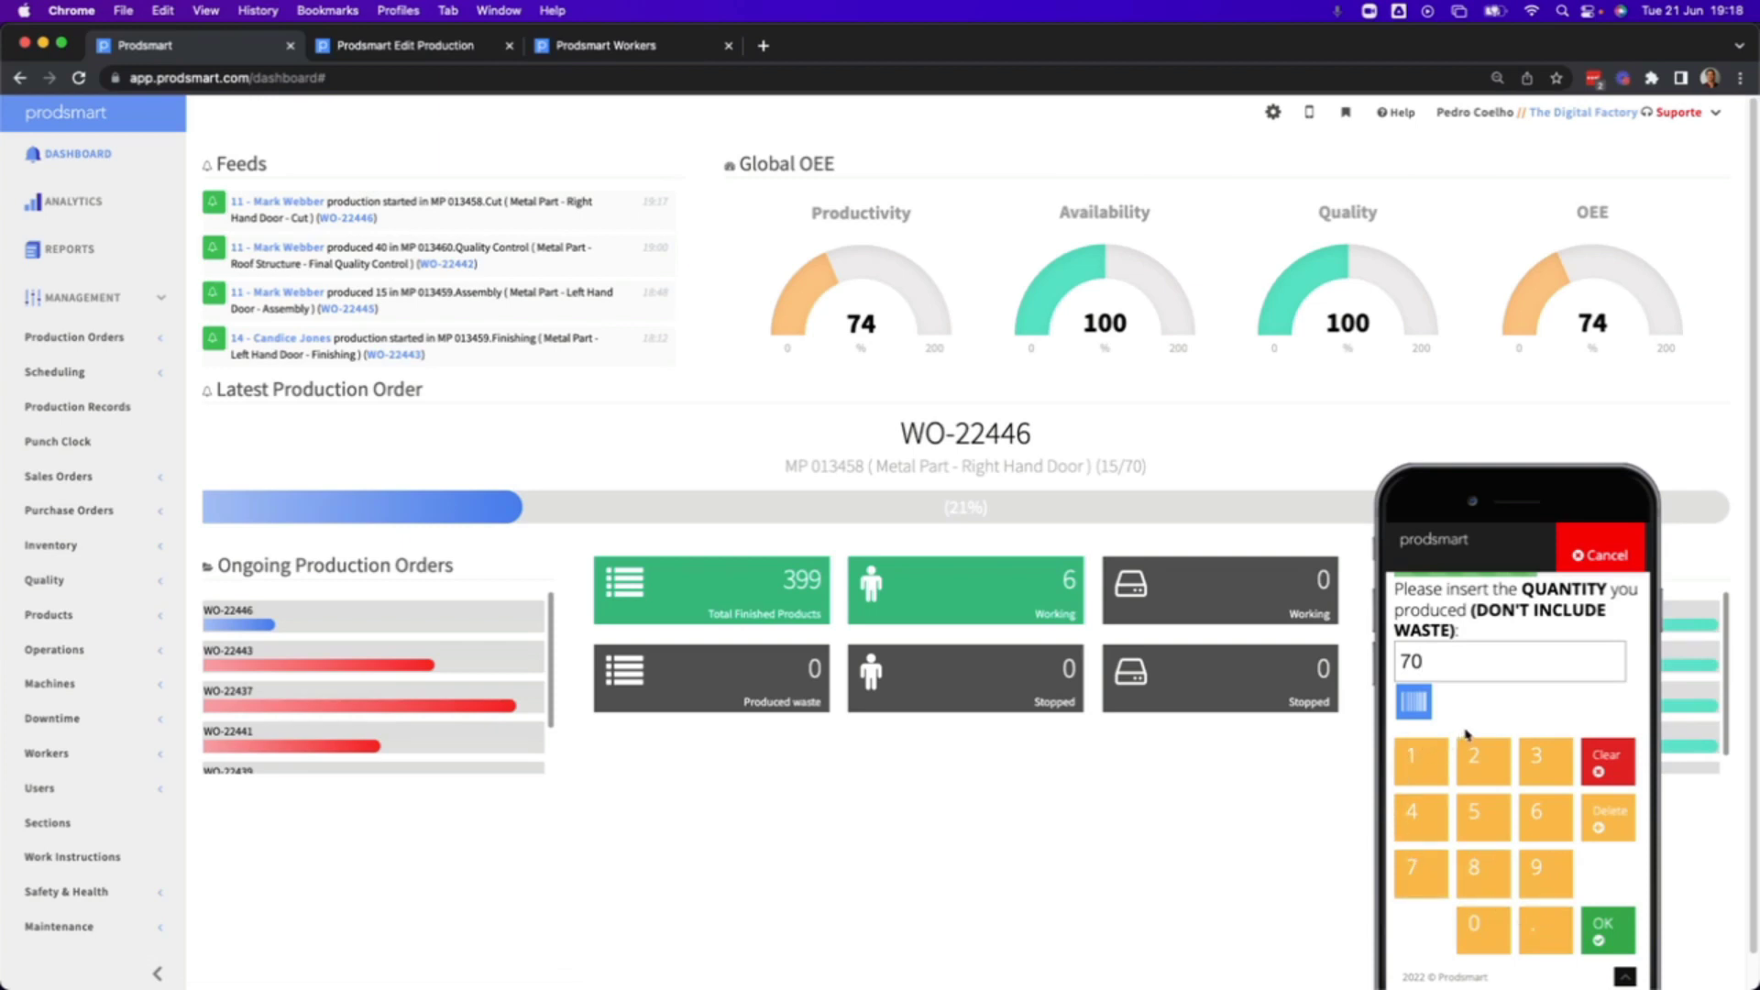
click(1484, 761)
click(1605, 933)
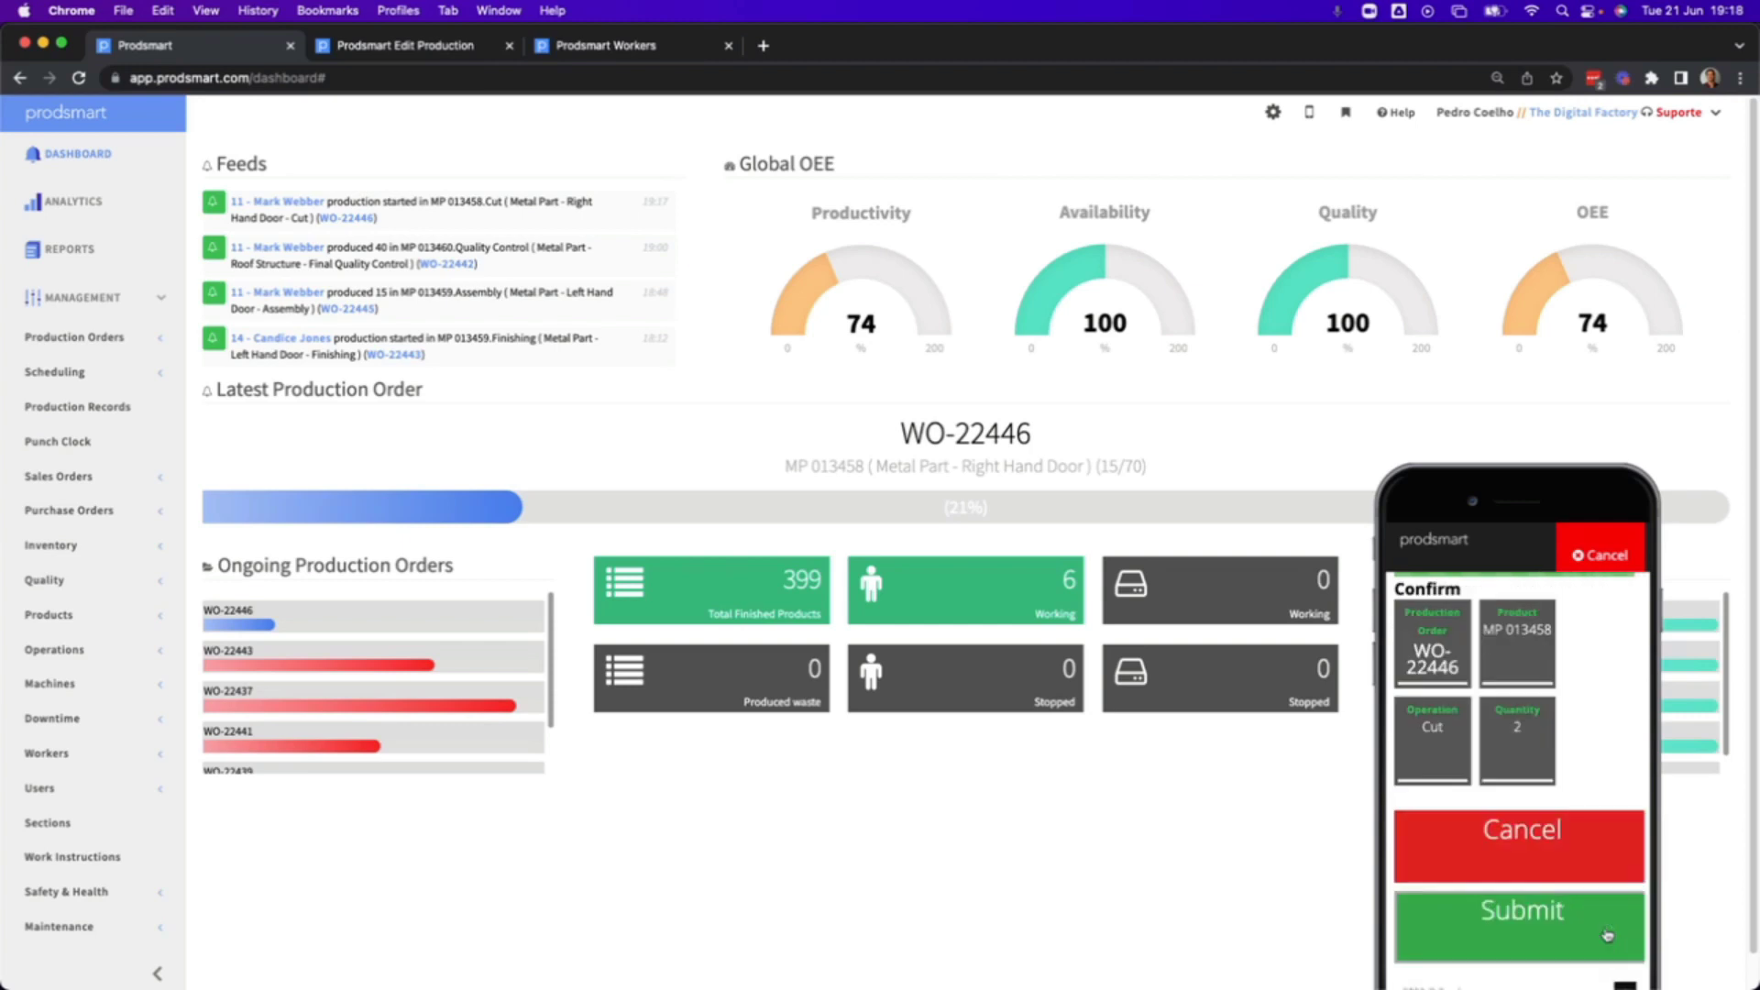
click(1547, 926)
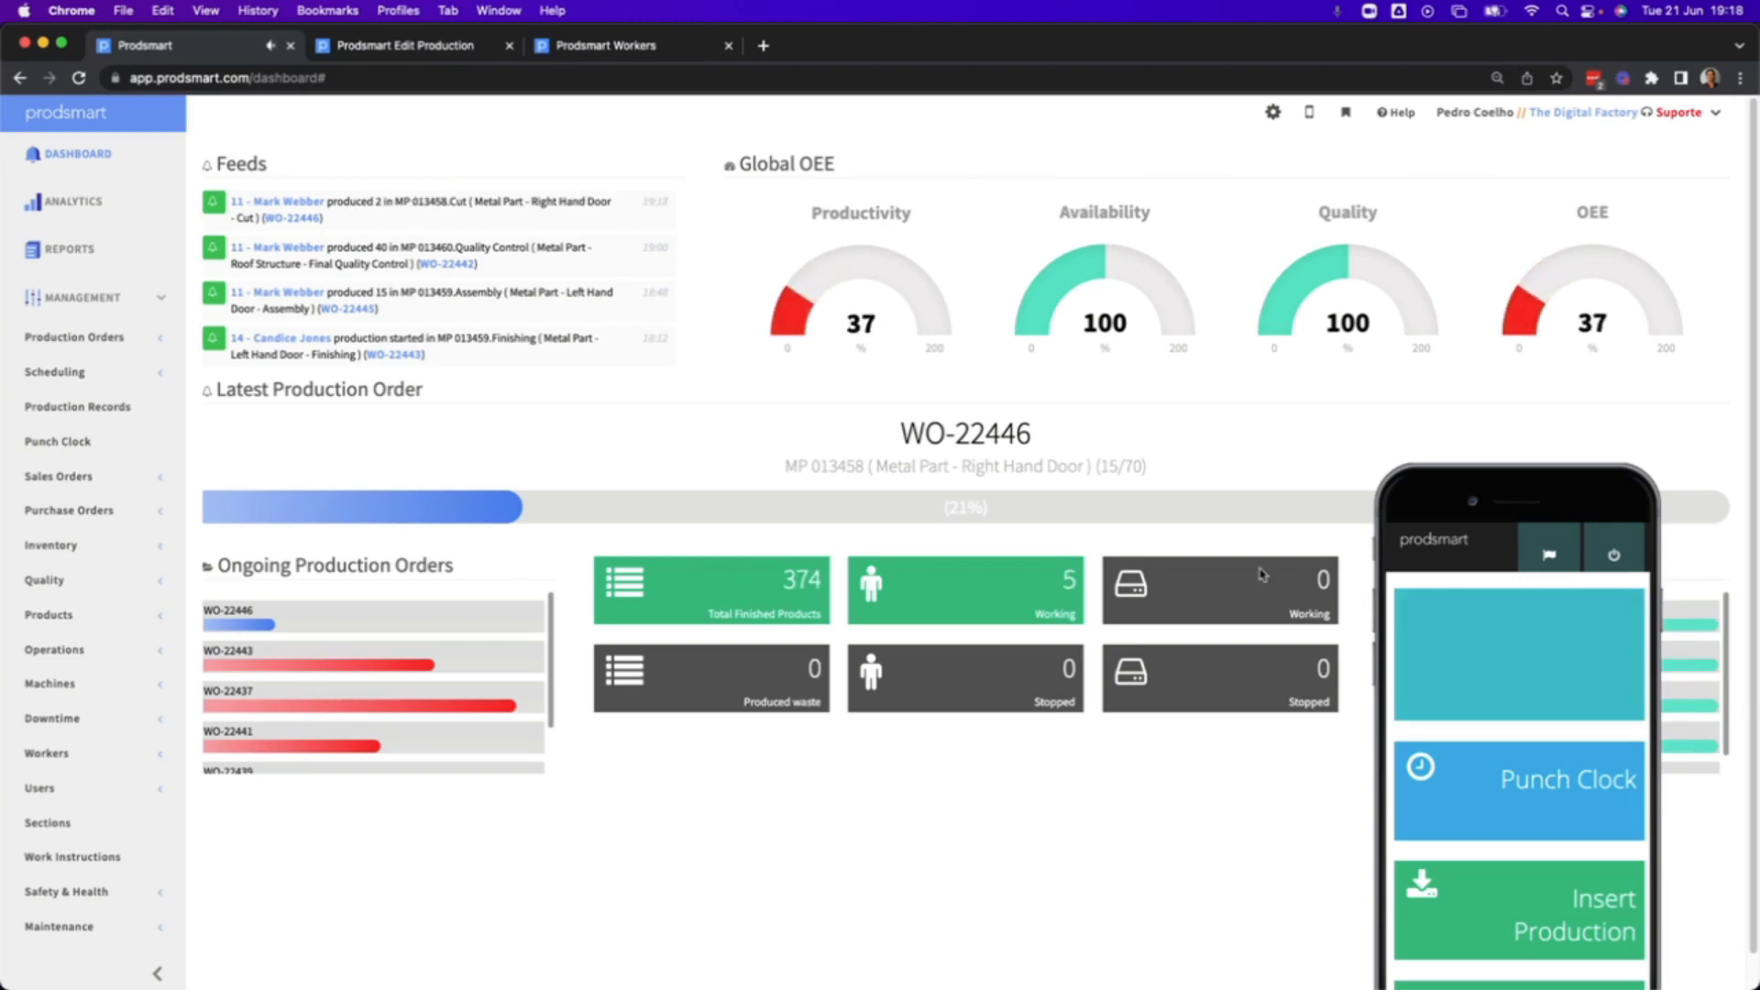
Select the new feed entry and view WO-22446's Cut Edit Production record, quantity 30.
triple_click(344, 226)
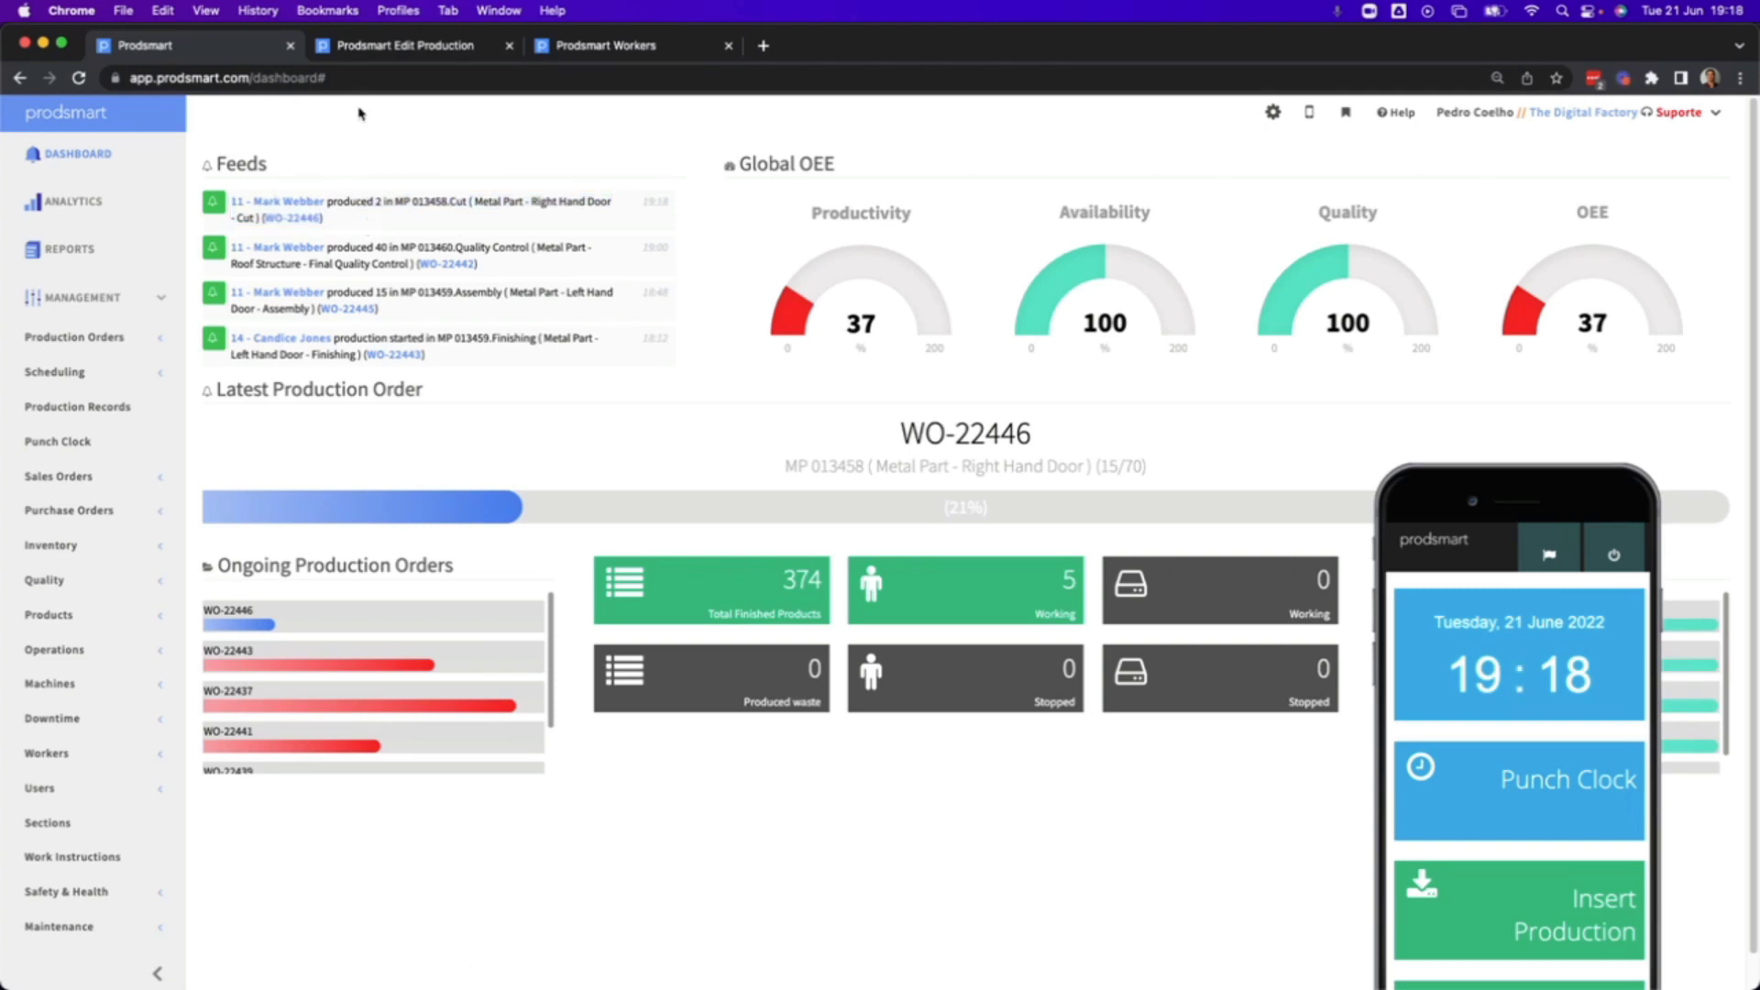
click(385, 52)
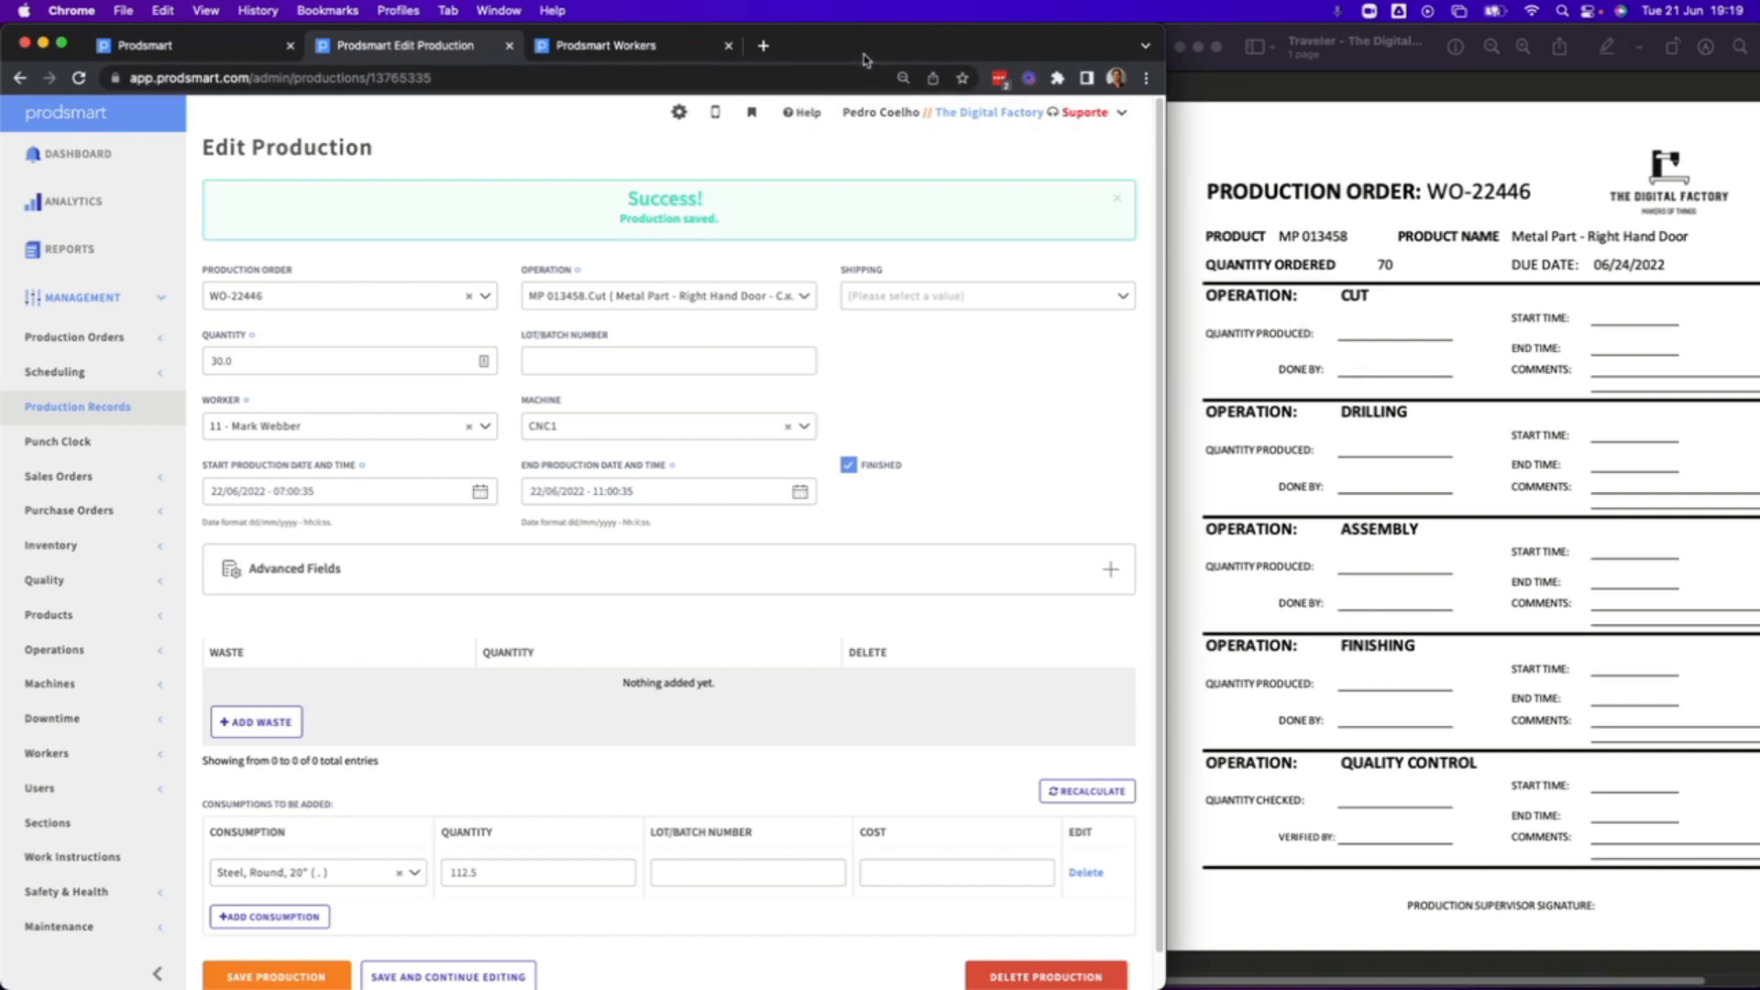
Maximize the browser and switch to the Prodsmart Workers status tab.
double_click(862, 58)
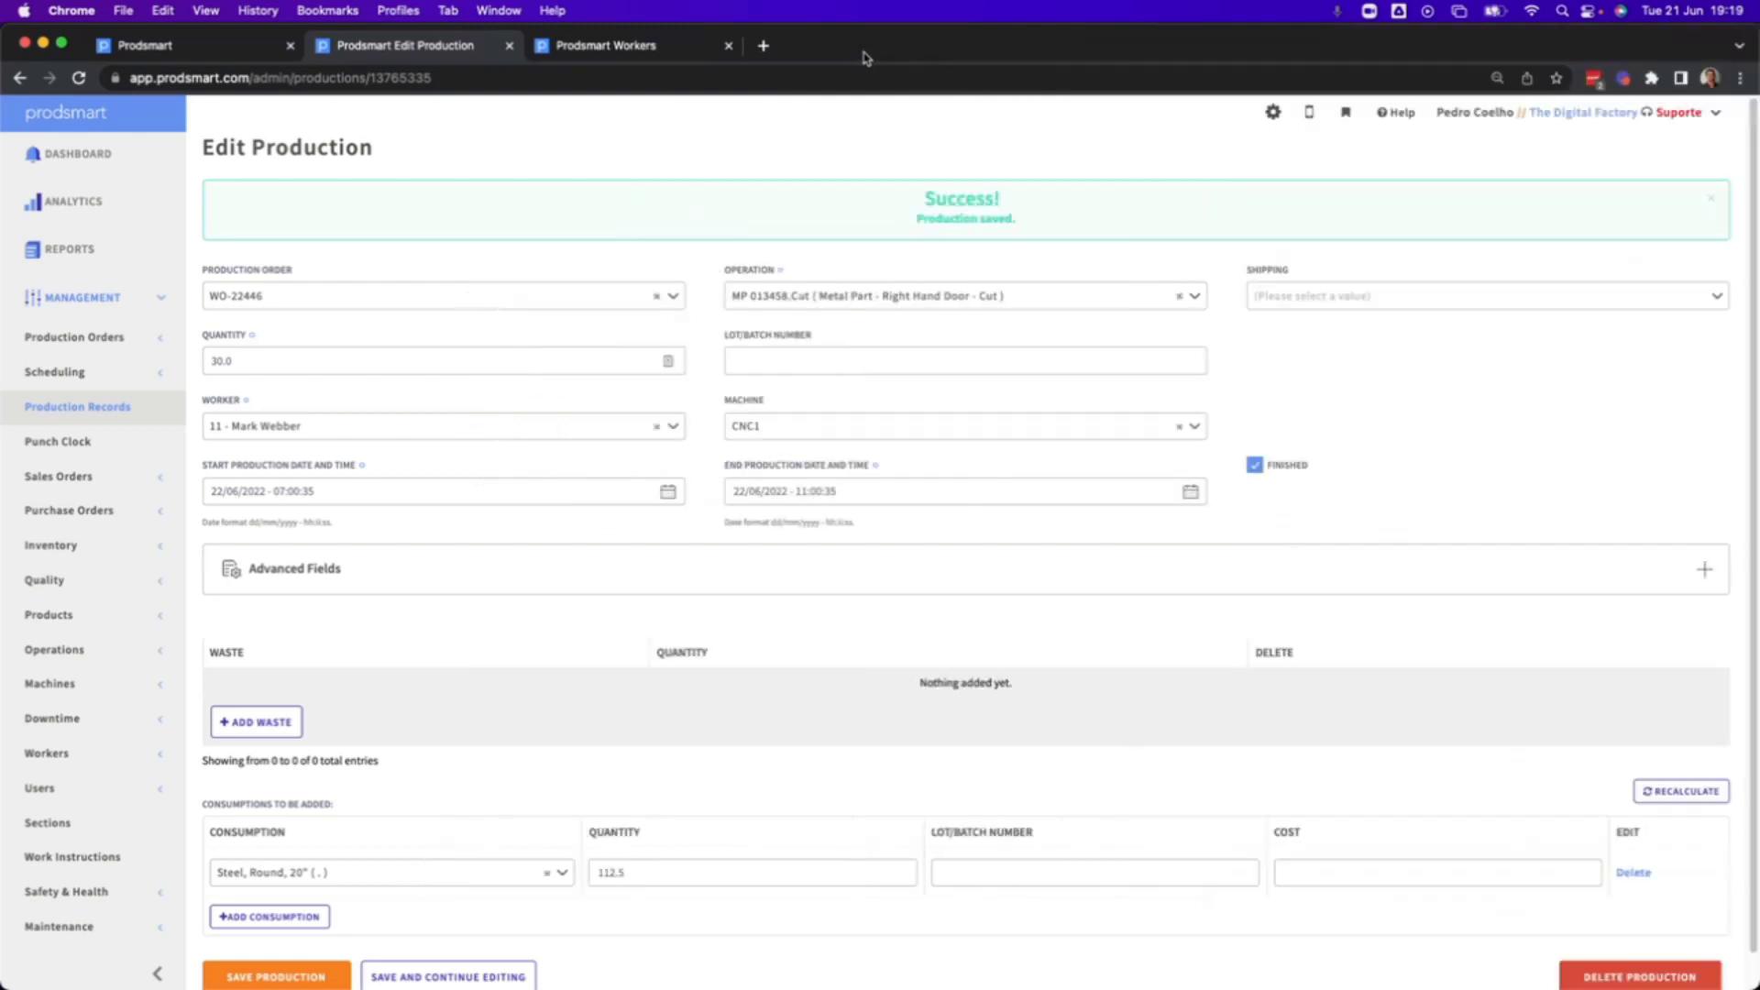
click(621, 55)
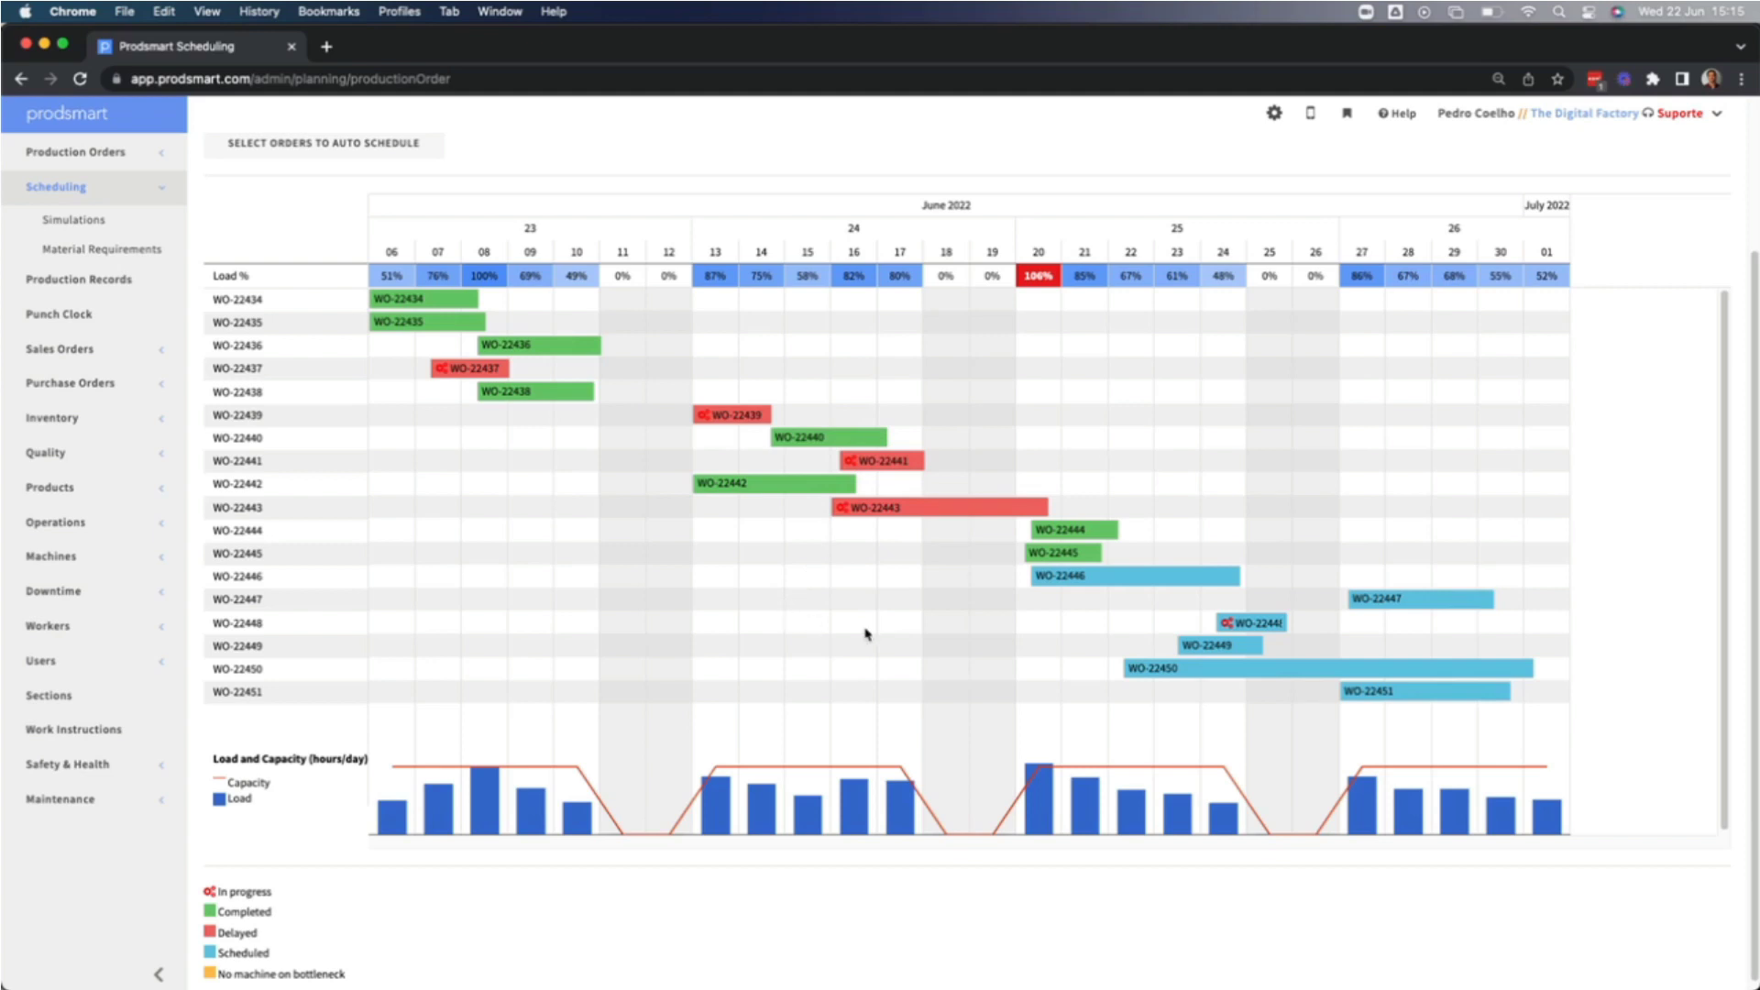
Drag WO-22446 two days later on the Gantt chart, dropping June 20 load from 106% to 95%.
mouse_move(1224, 631)
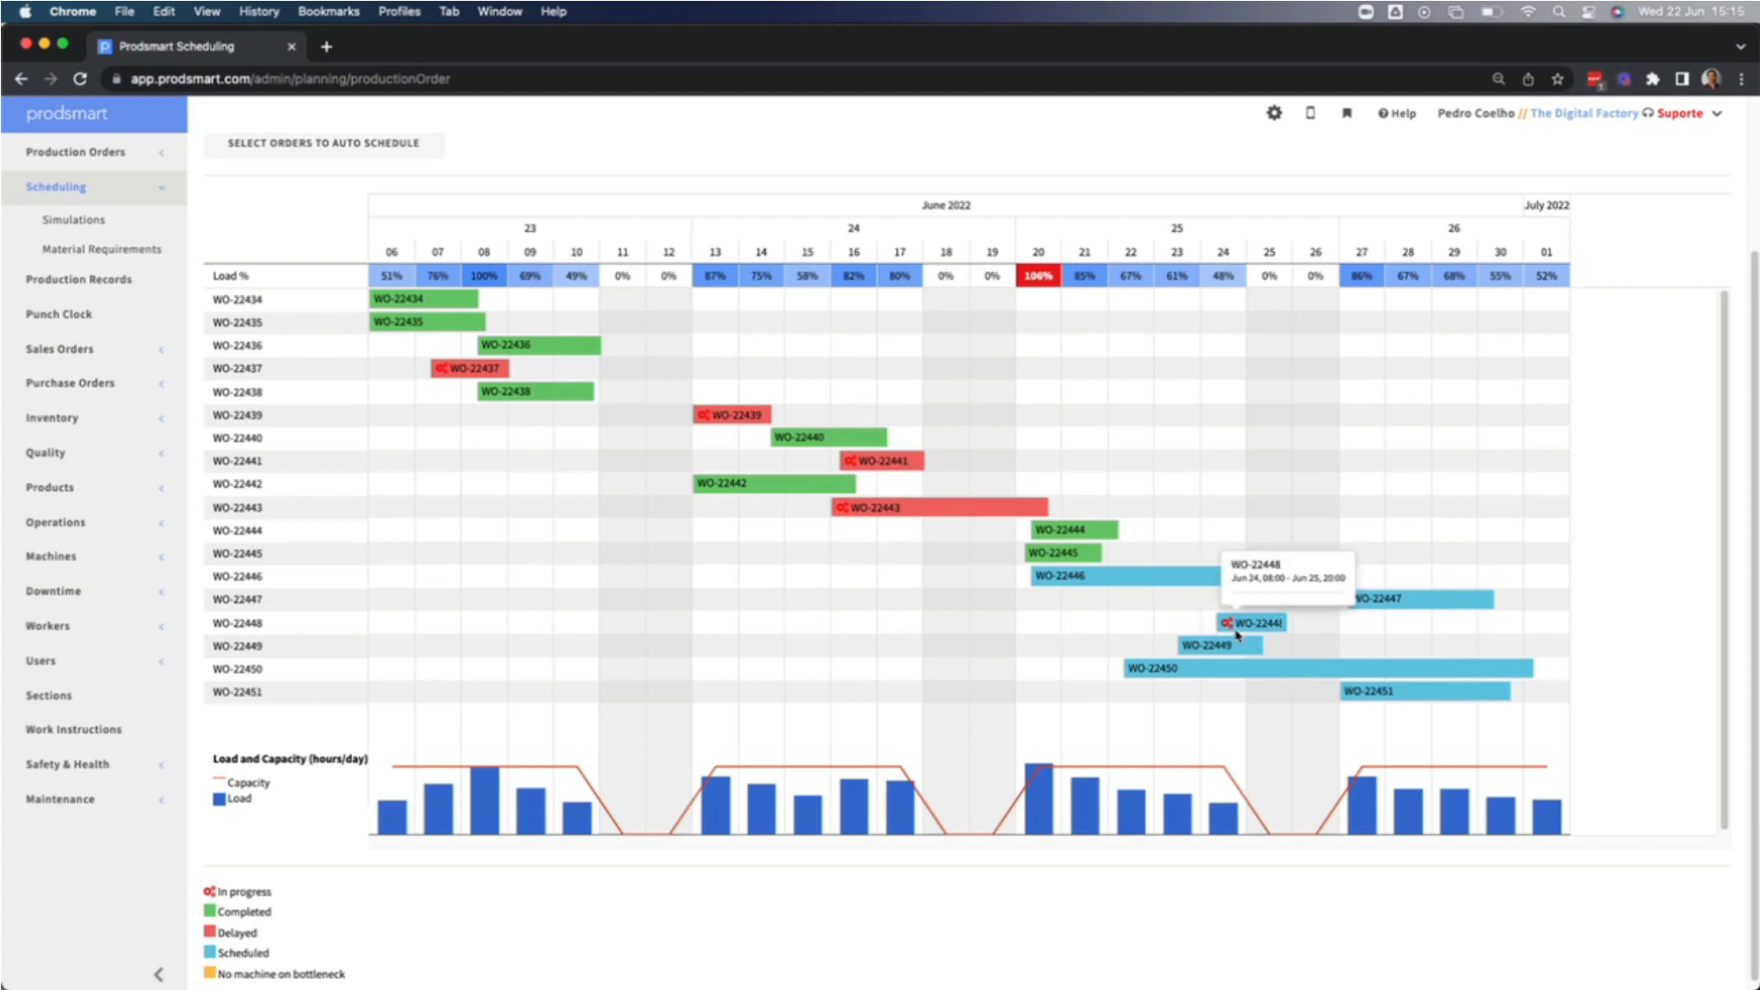
scroll(1237, 633, up, 5)
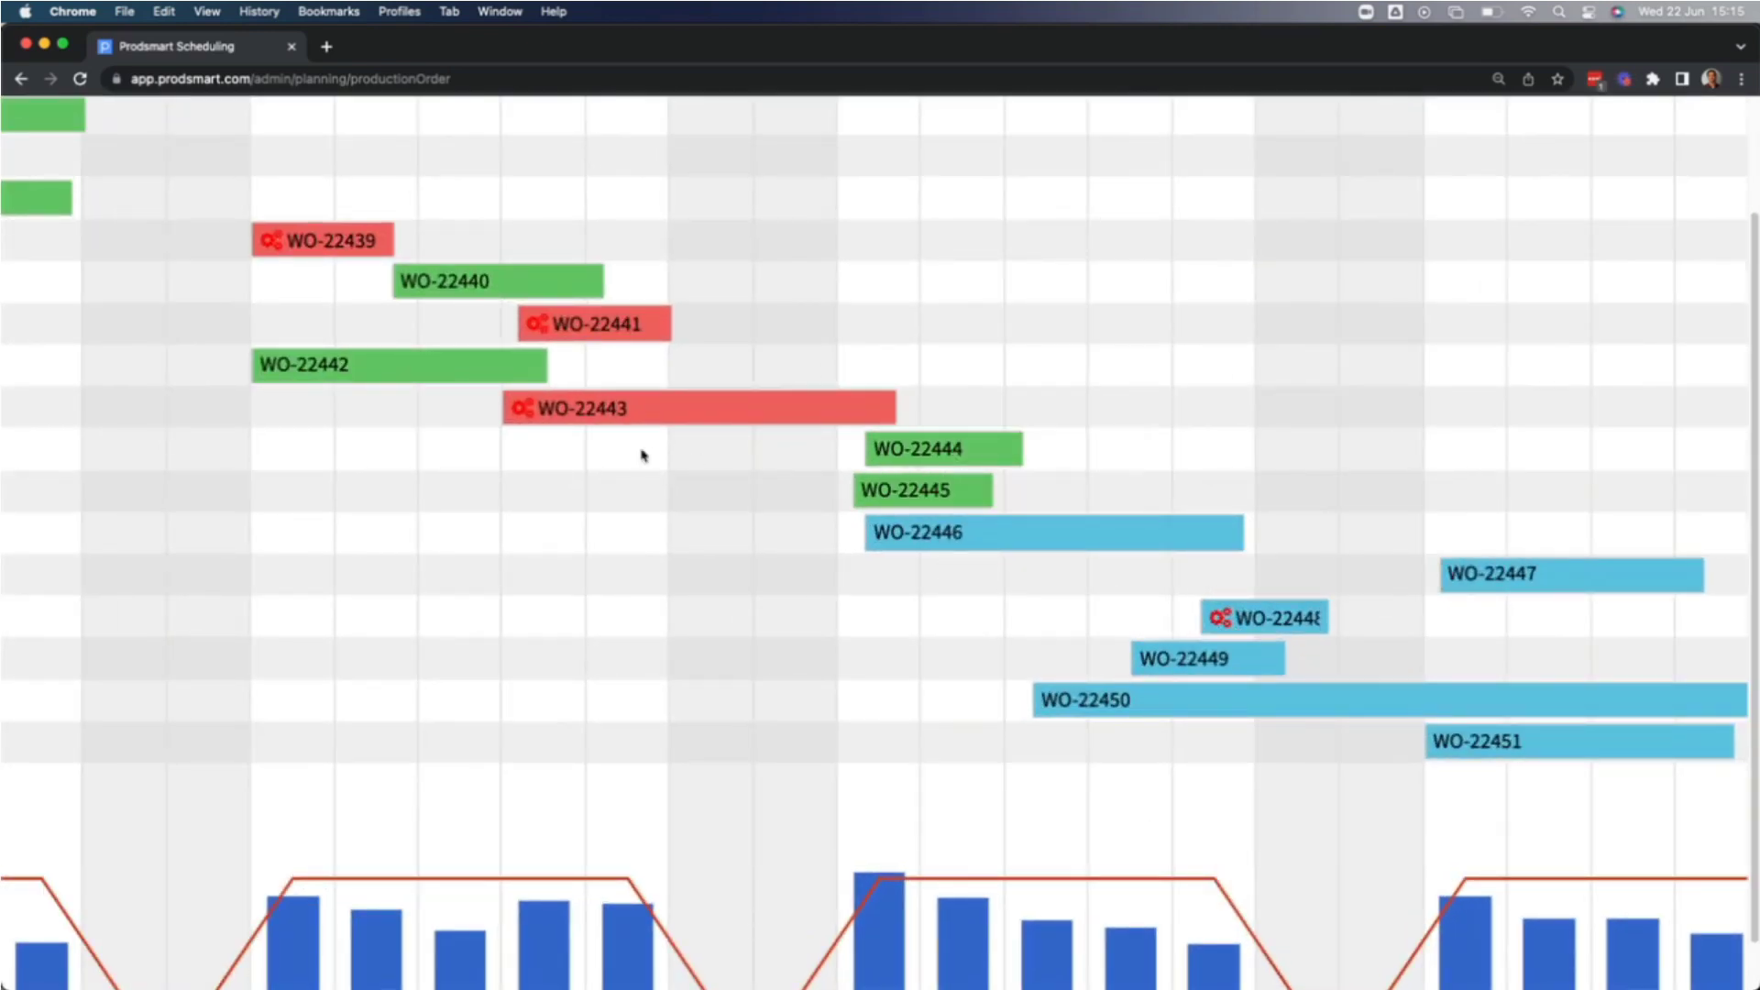
mouse_move(540, 408)
scroll(532, 412, up, 5)
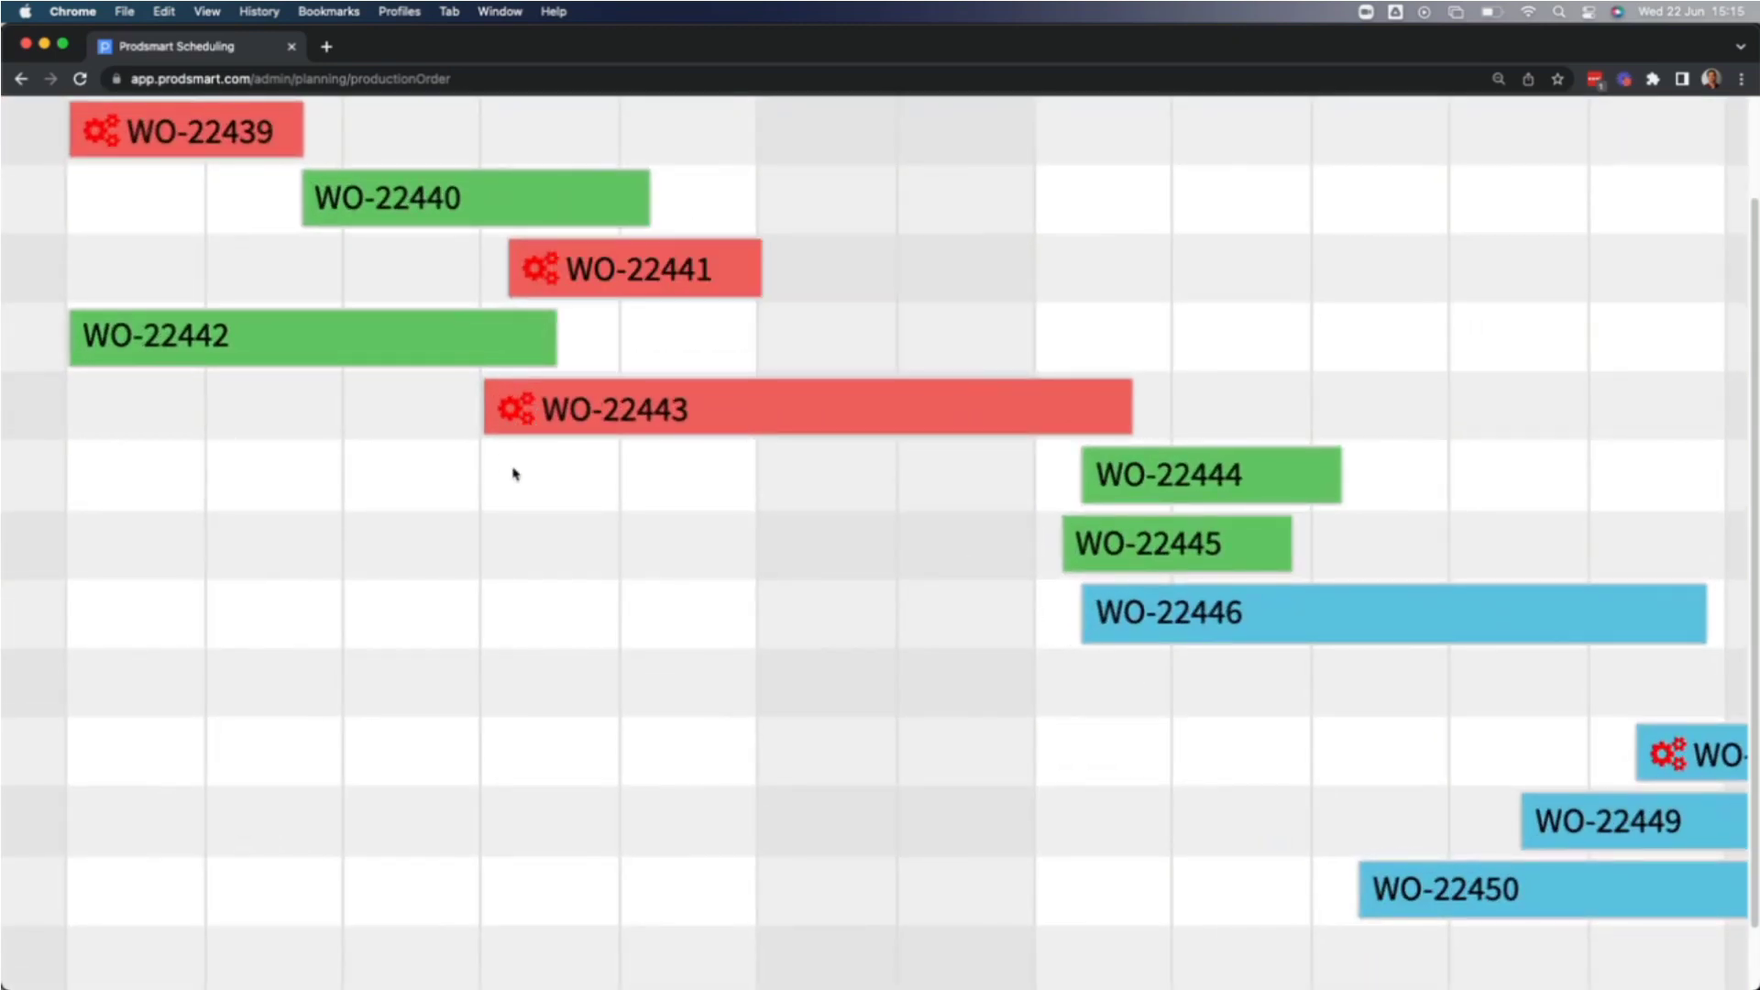
scroll(522, 456, down, 8)
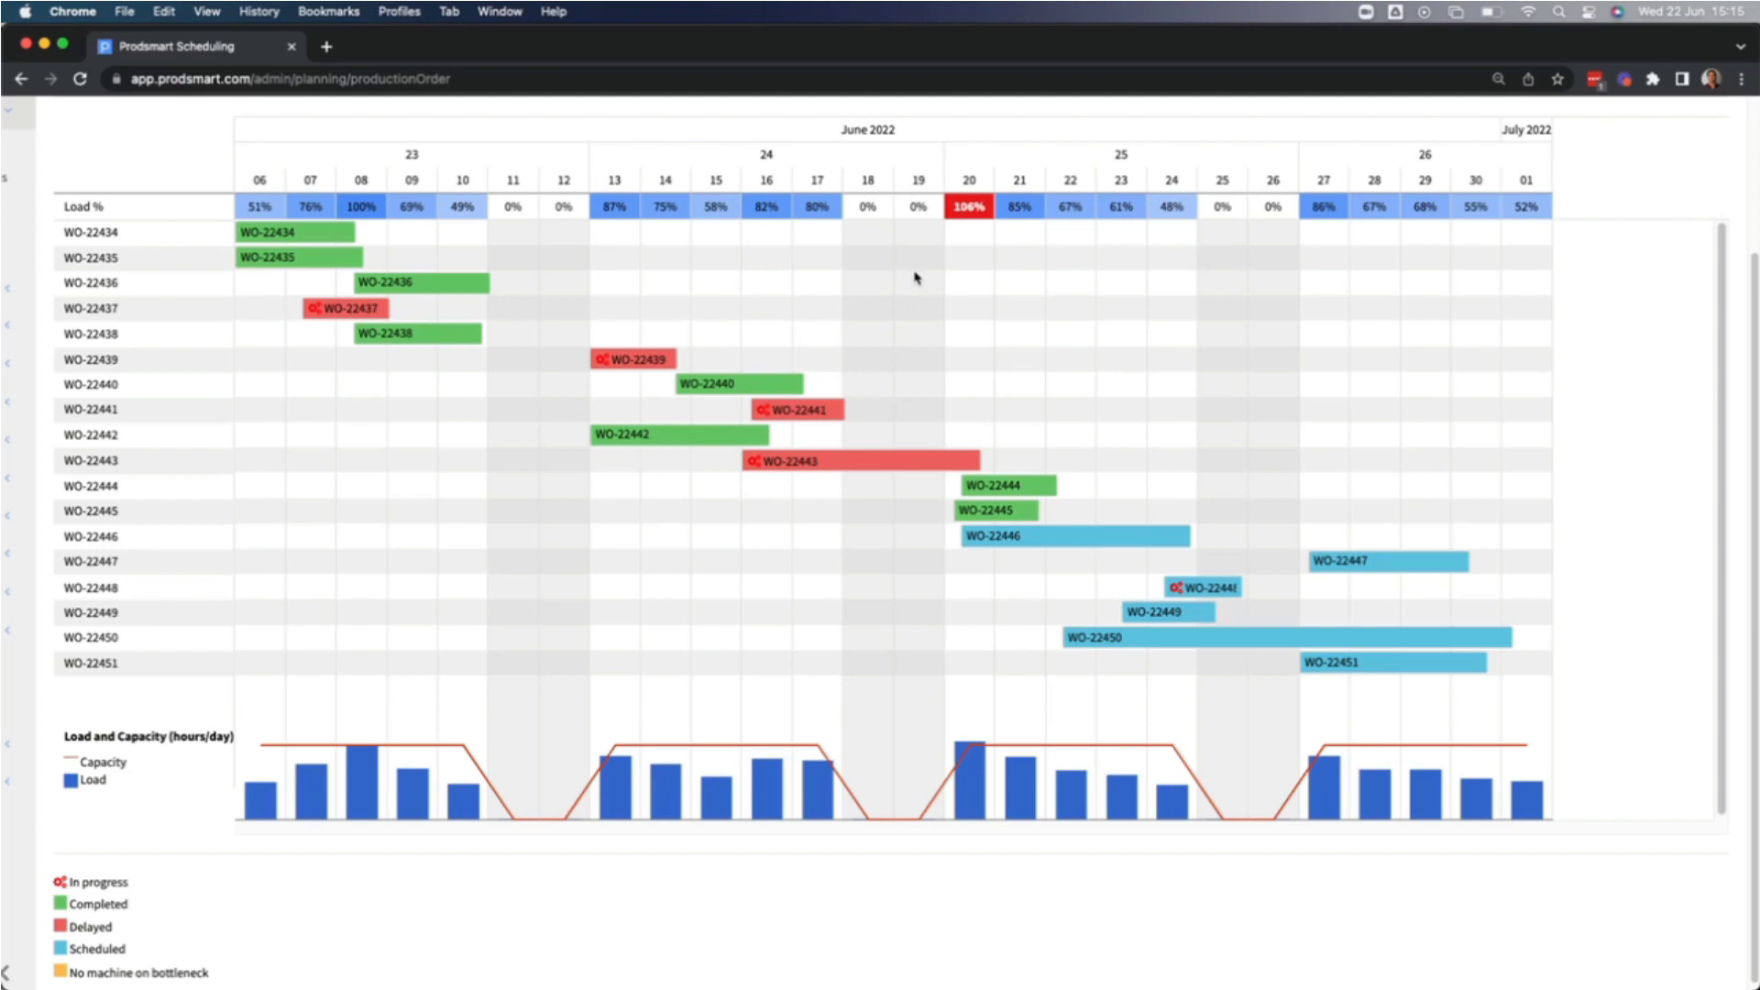
scroll(914, 277, up, 1)
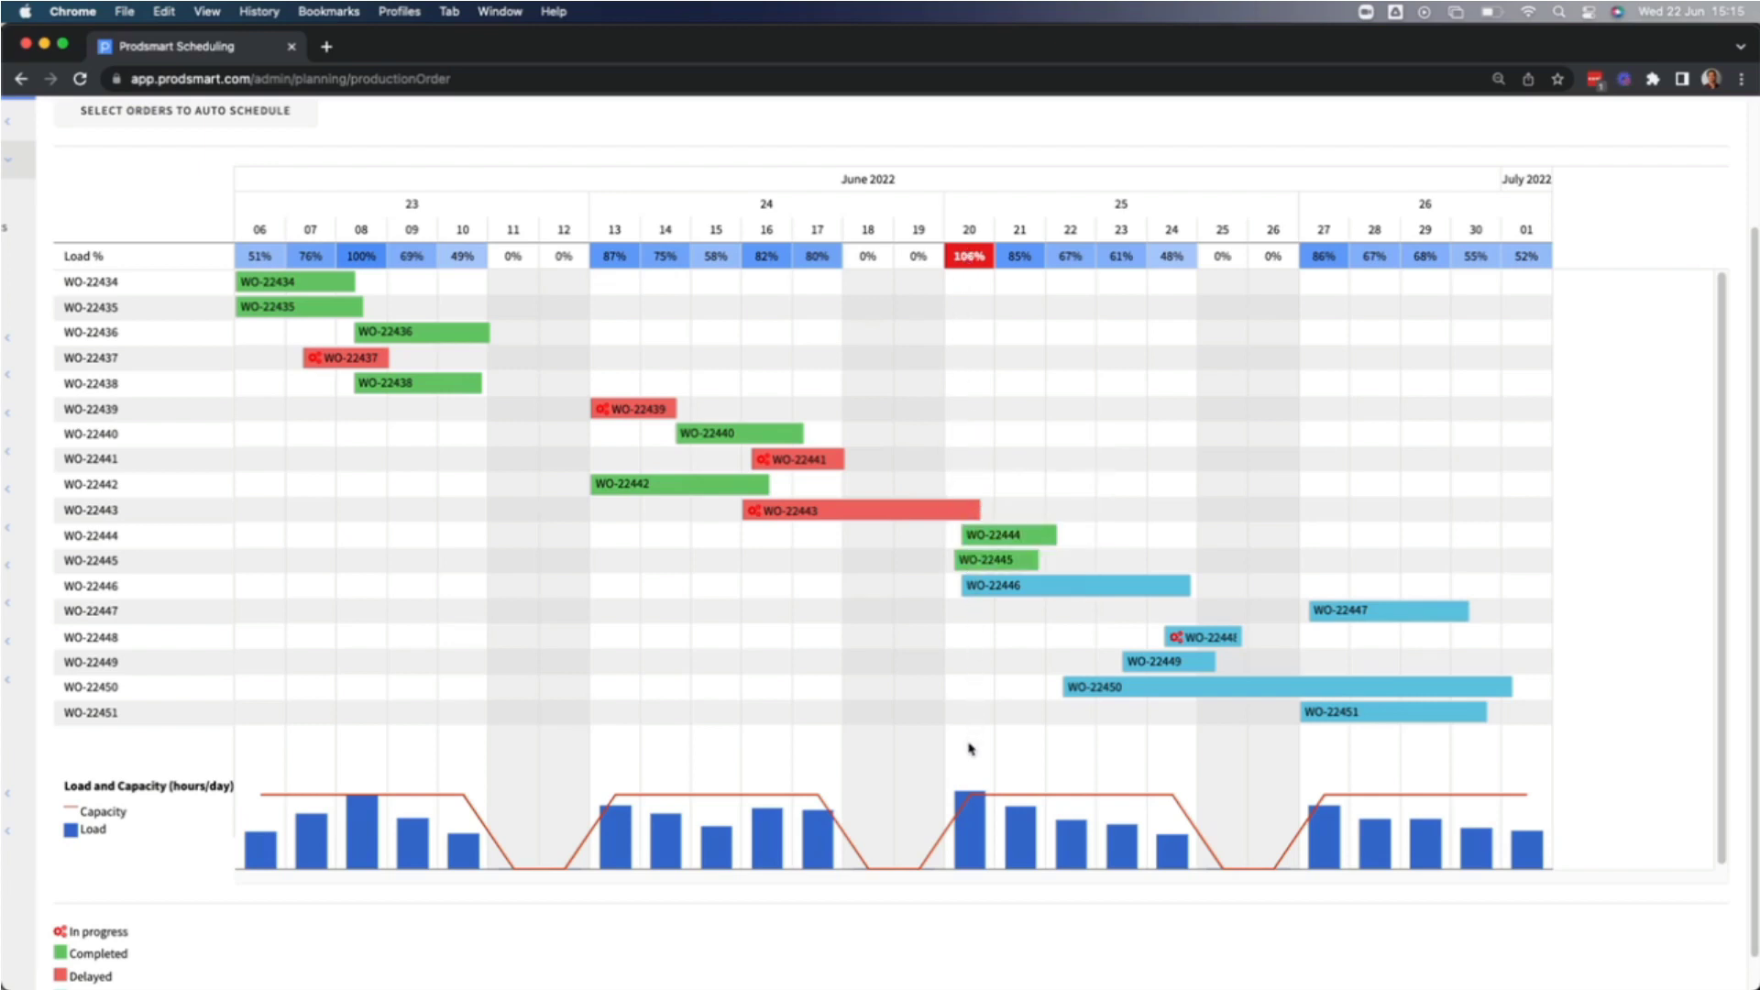
mouse_move(972, 803)
mouse_move(1013, 589)
drag(1033, 593, 1120, 593)
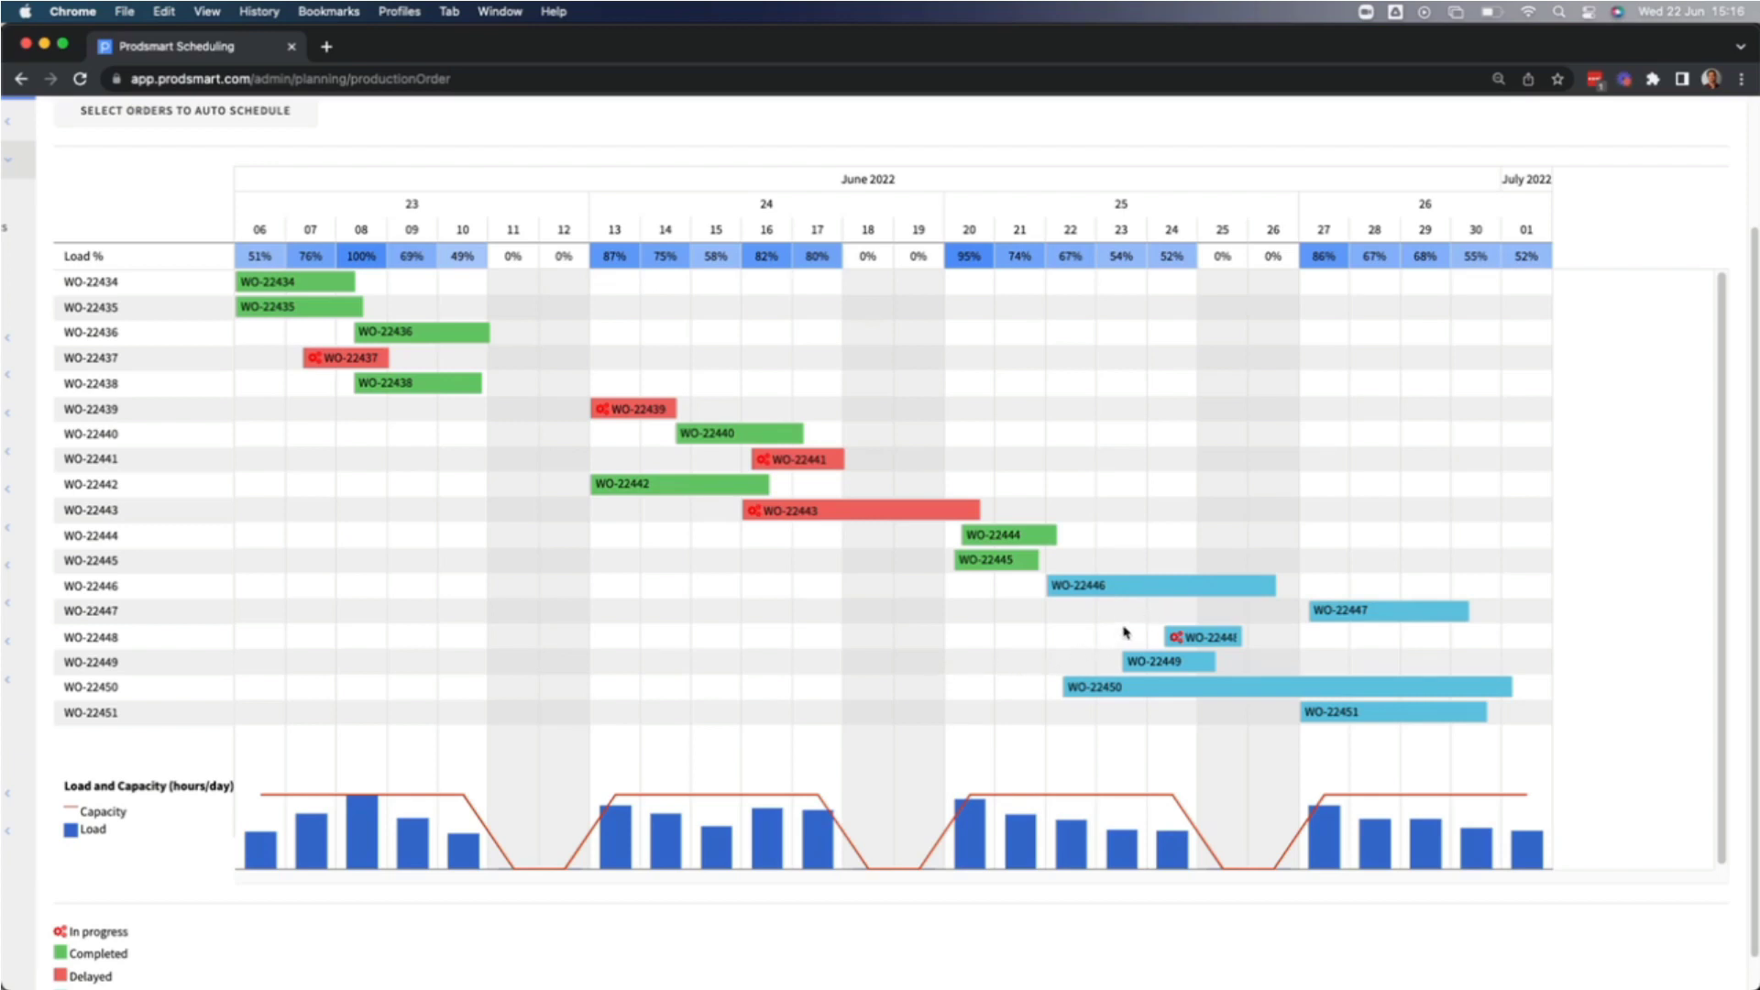
mouse_move(1135, 594)
drag(1136, 587, 1193, 585)
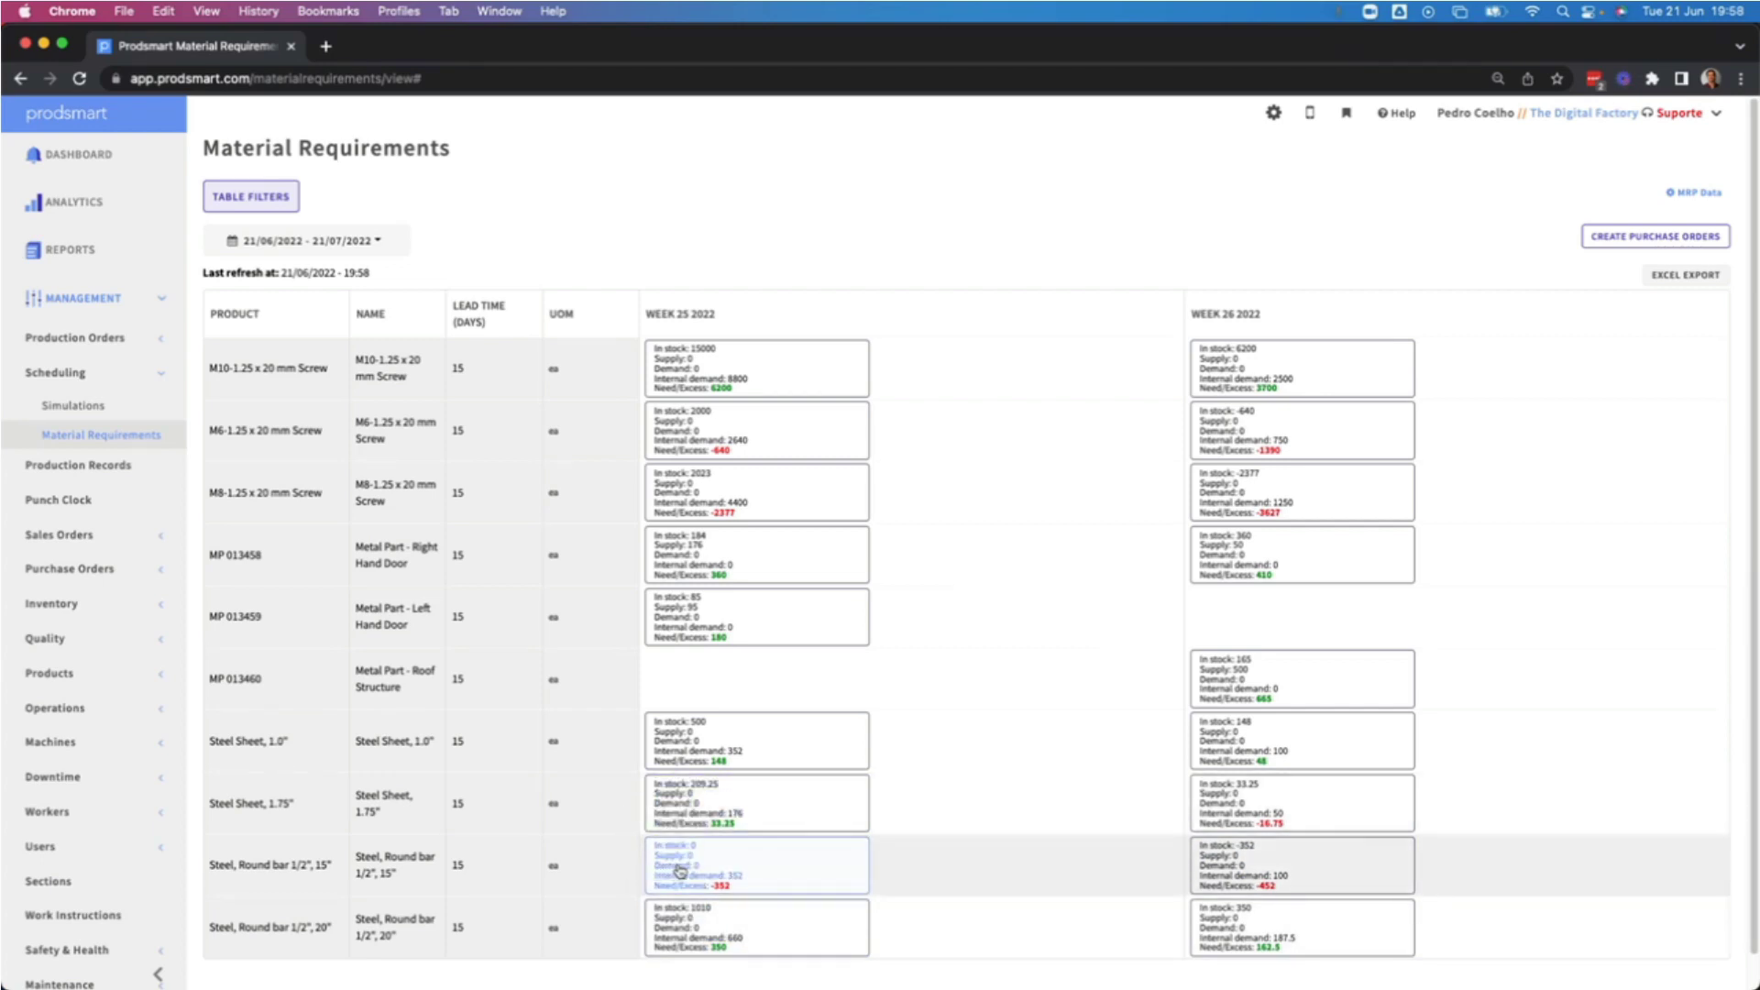
Show Week 25 demand for the M8-1.25 x 20 mm Screw: WO-22446, WO-22447, WO-22448.
click(729, 492)
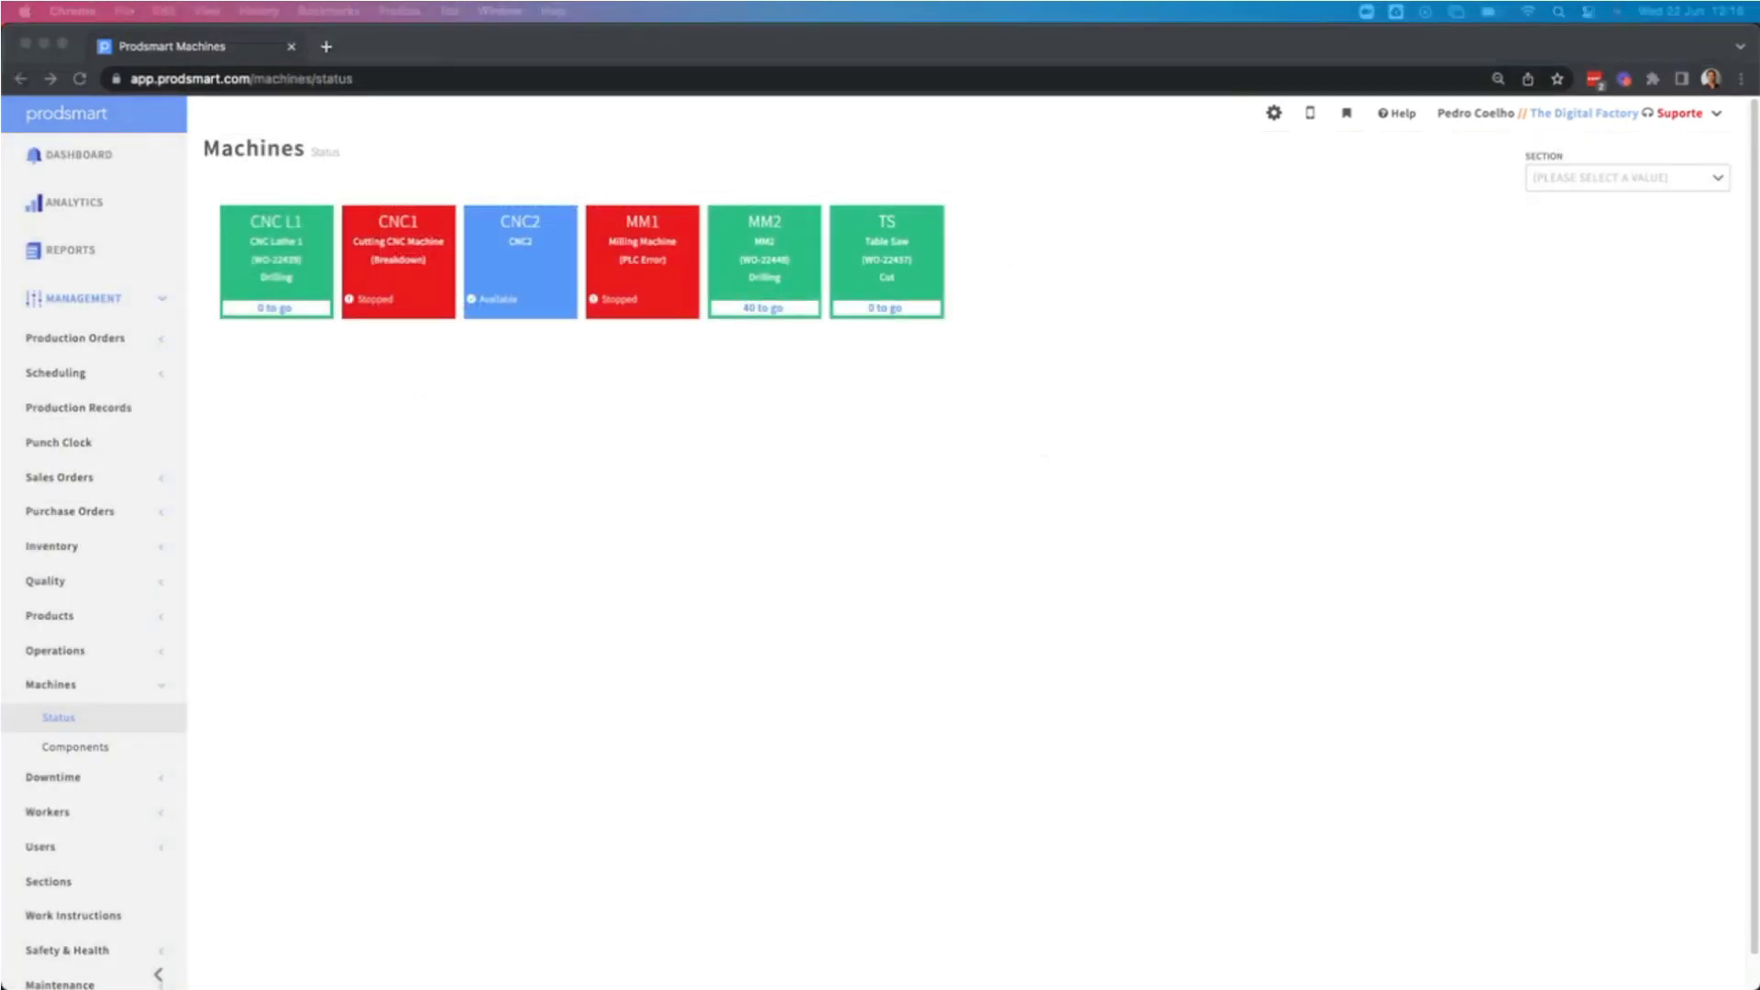
Review the running details of machine MM2 on the Machines Status page.
click(376, 341)
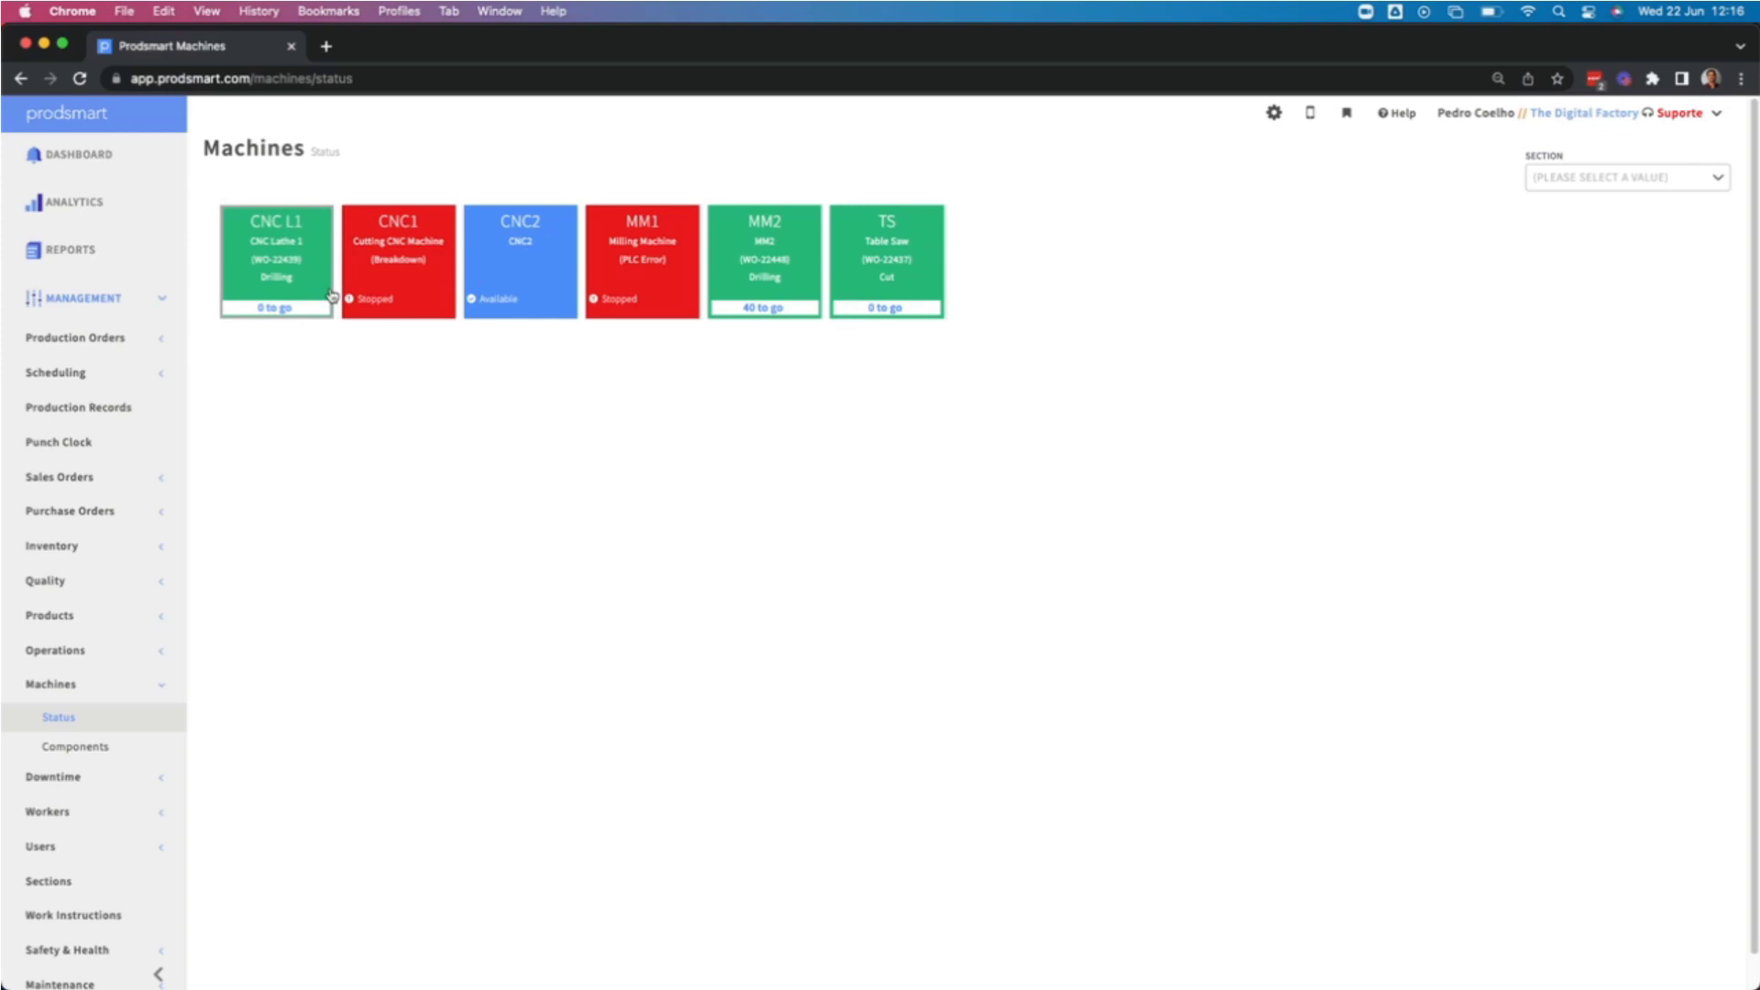
scroll(396, 244, up, 5)
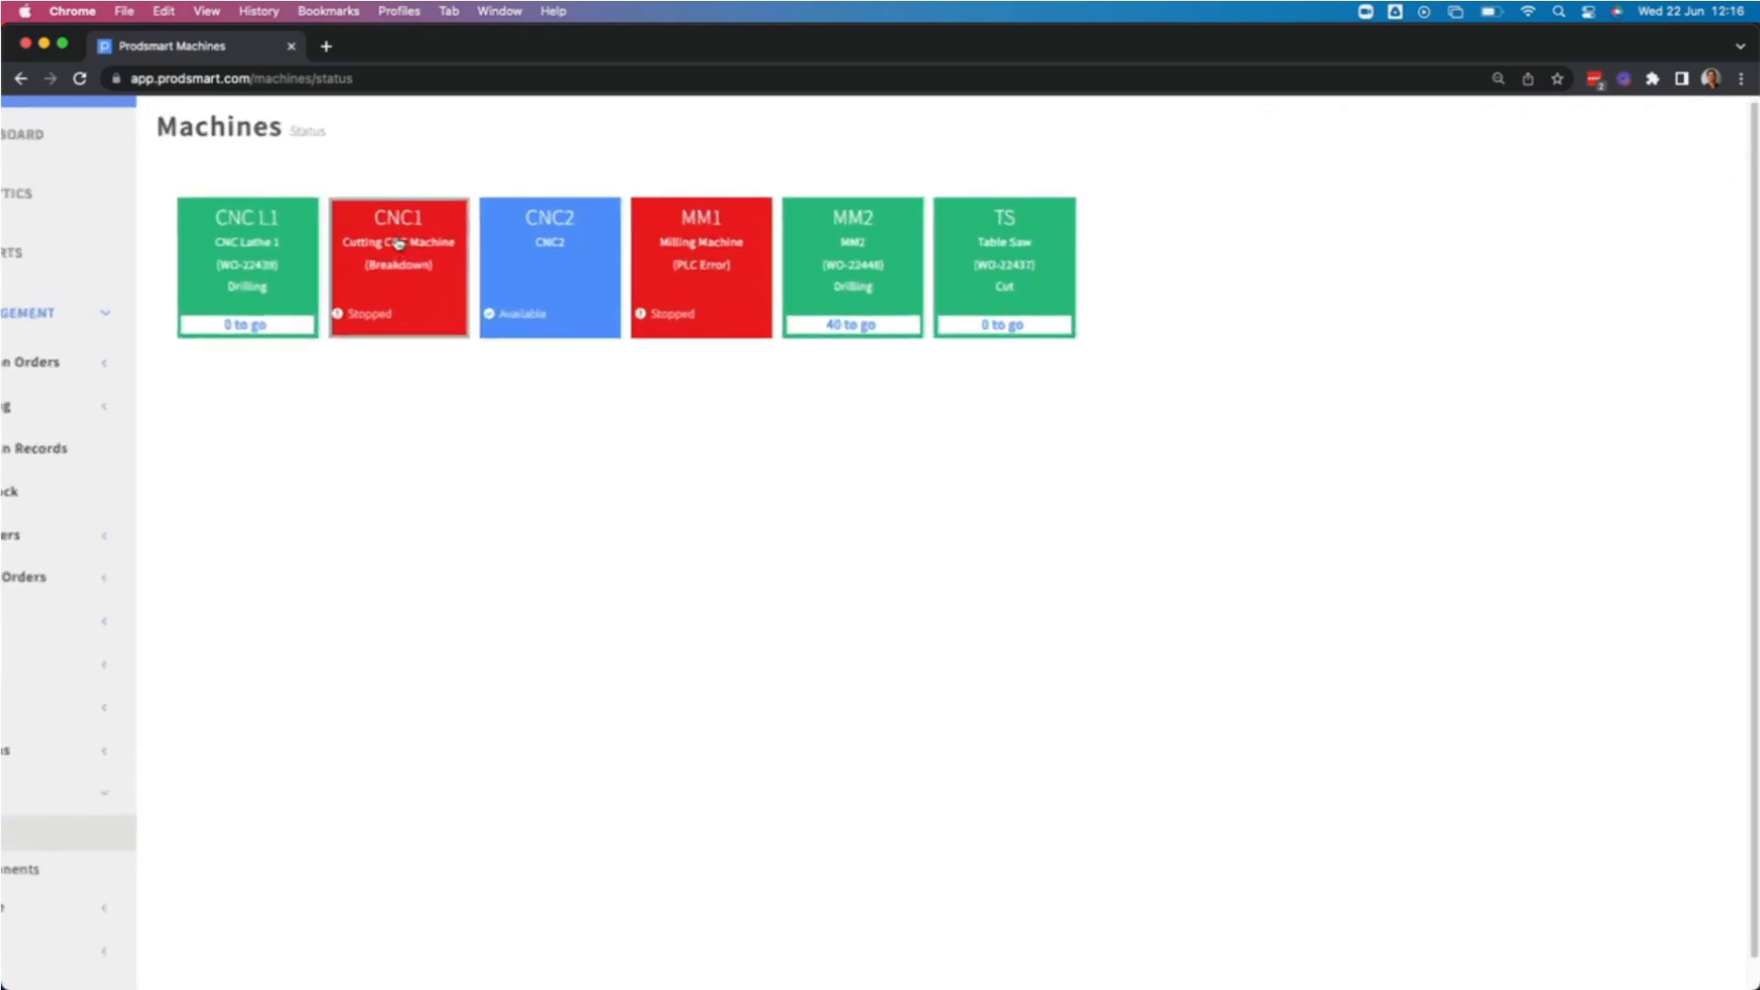
scroll(374, 155, up, 2)
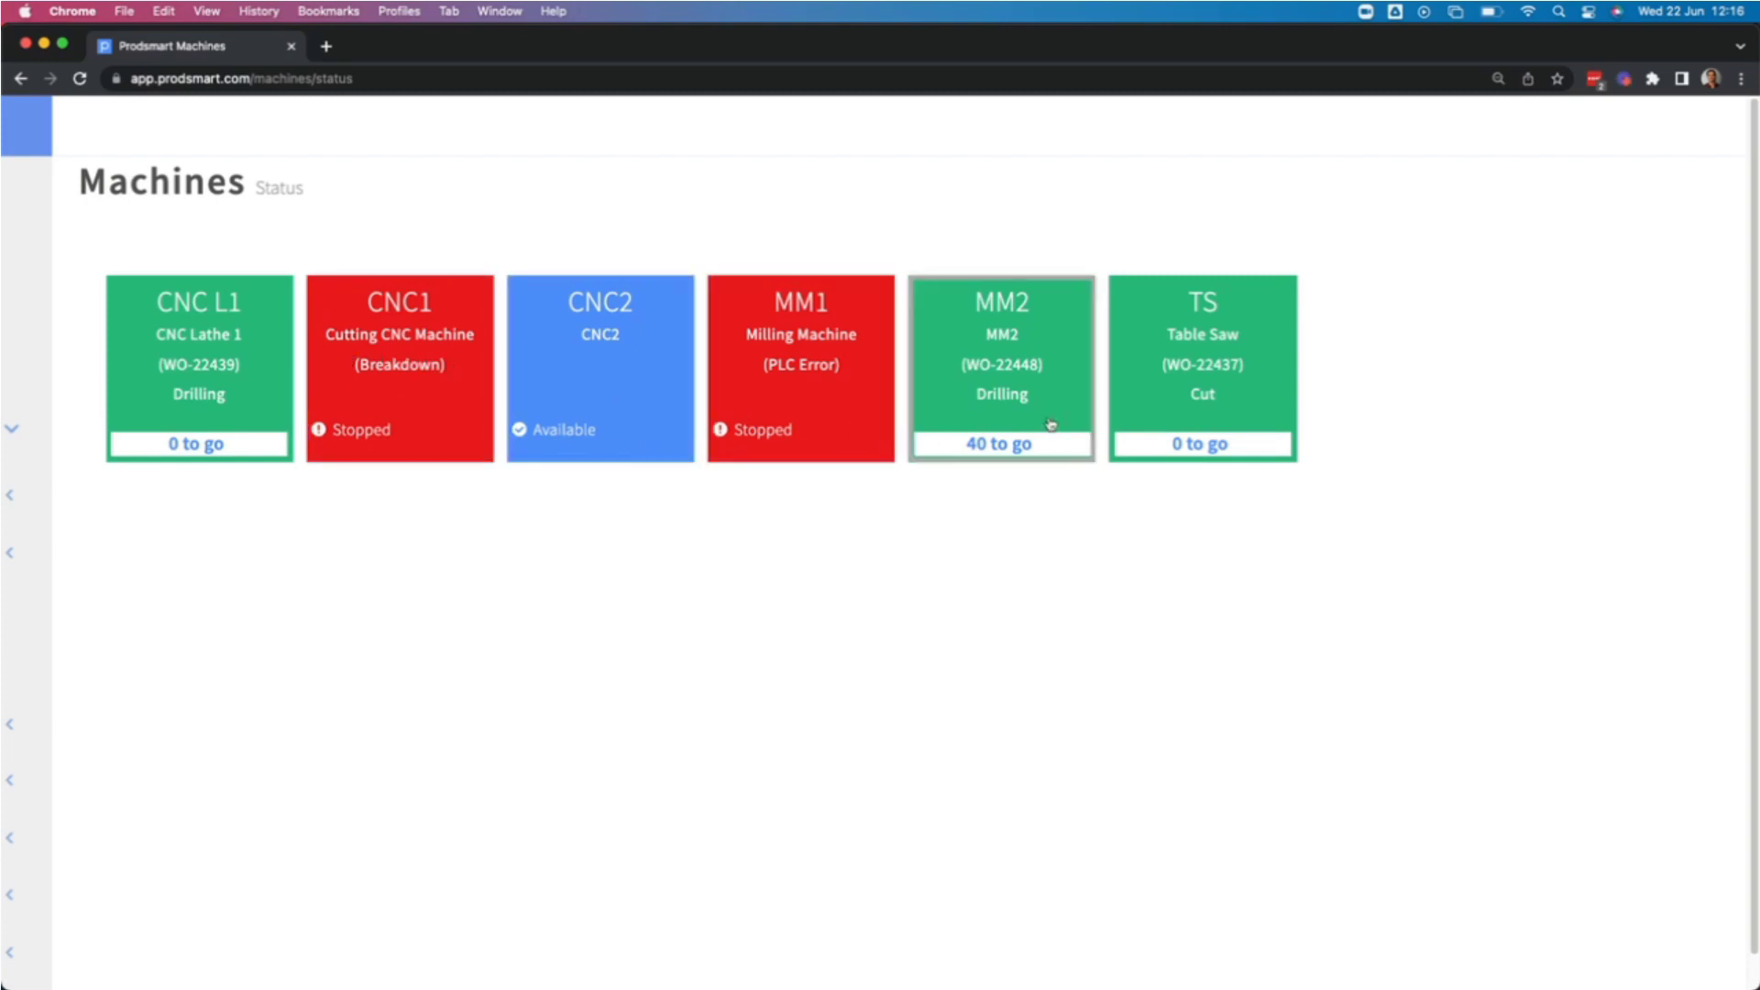
click(1015, 386)
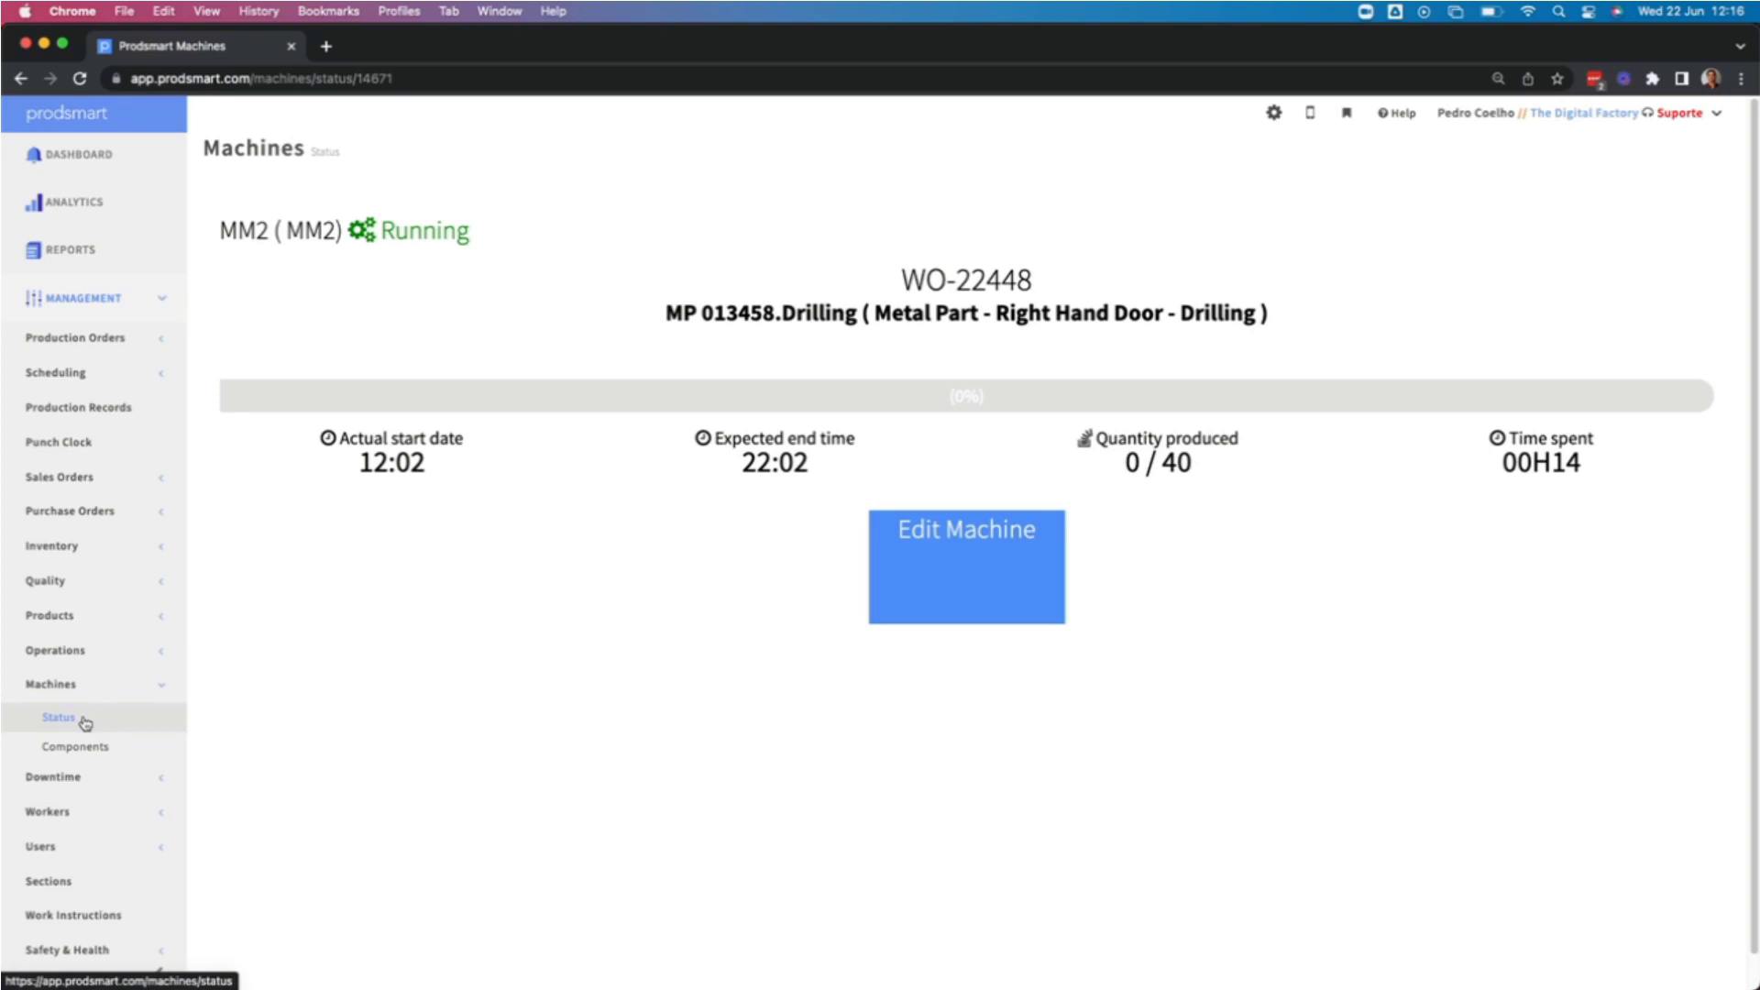
Return to the machine status grid and show the six open Maintenance Orders.
click(85, 724)
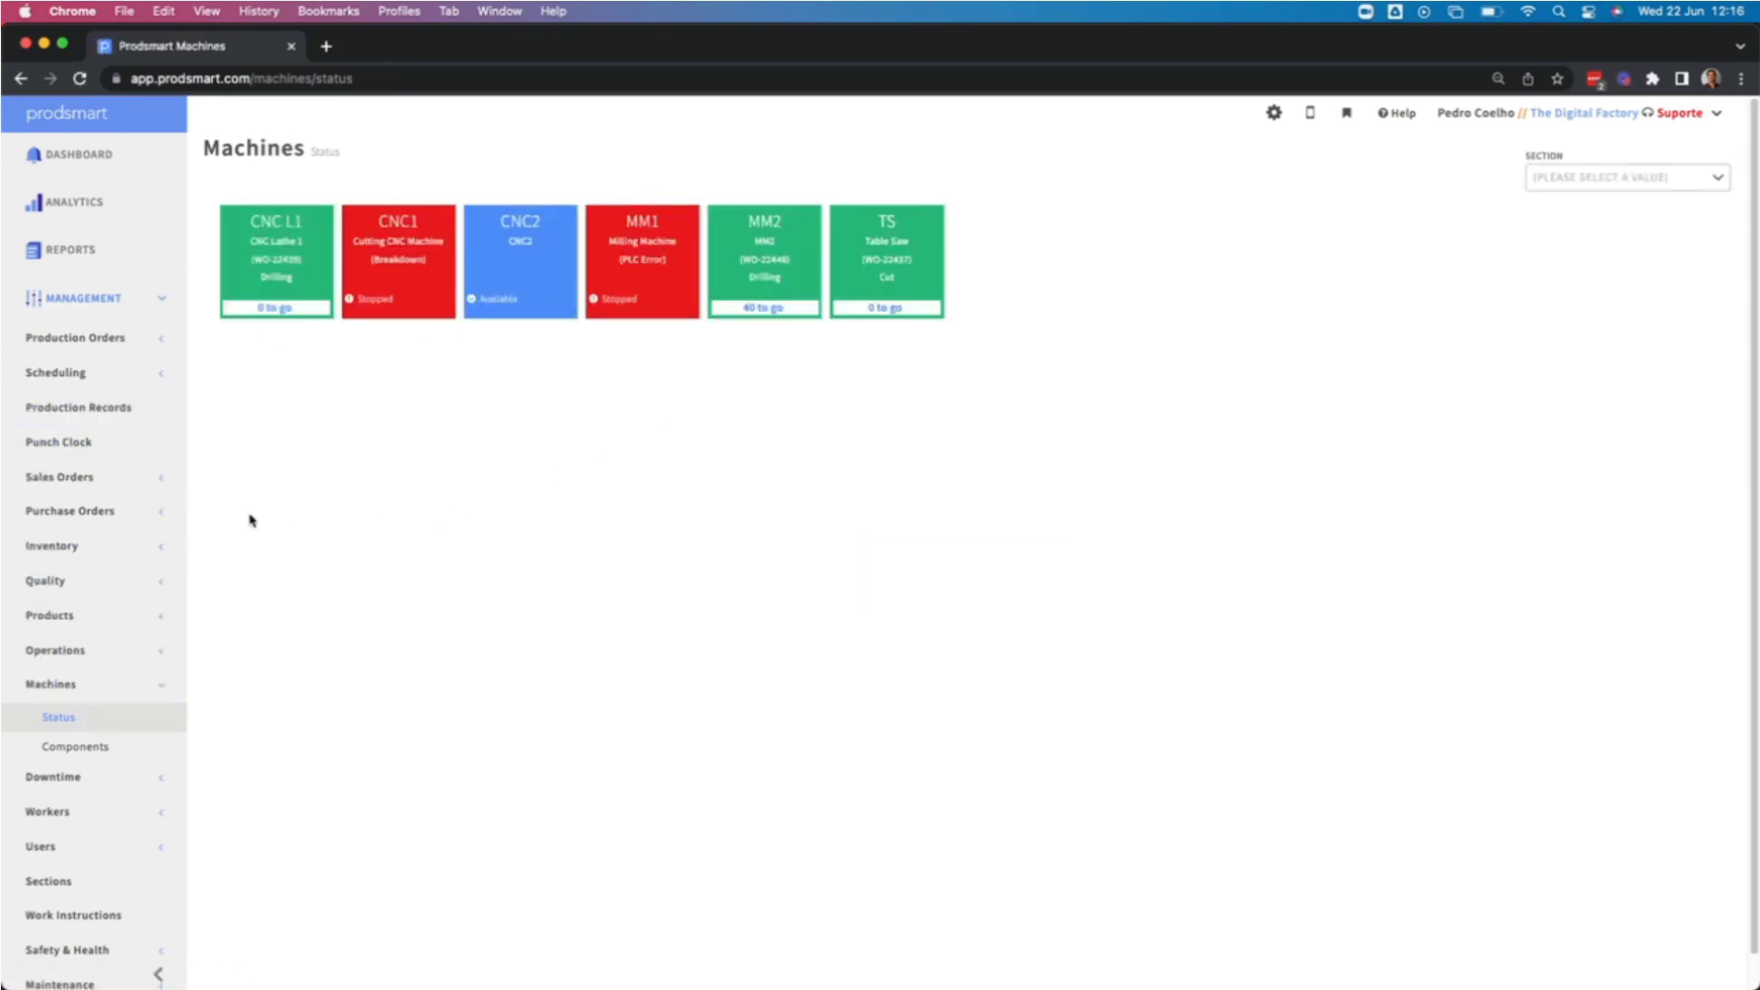
scroll(307, 447, down, 1)
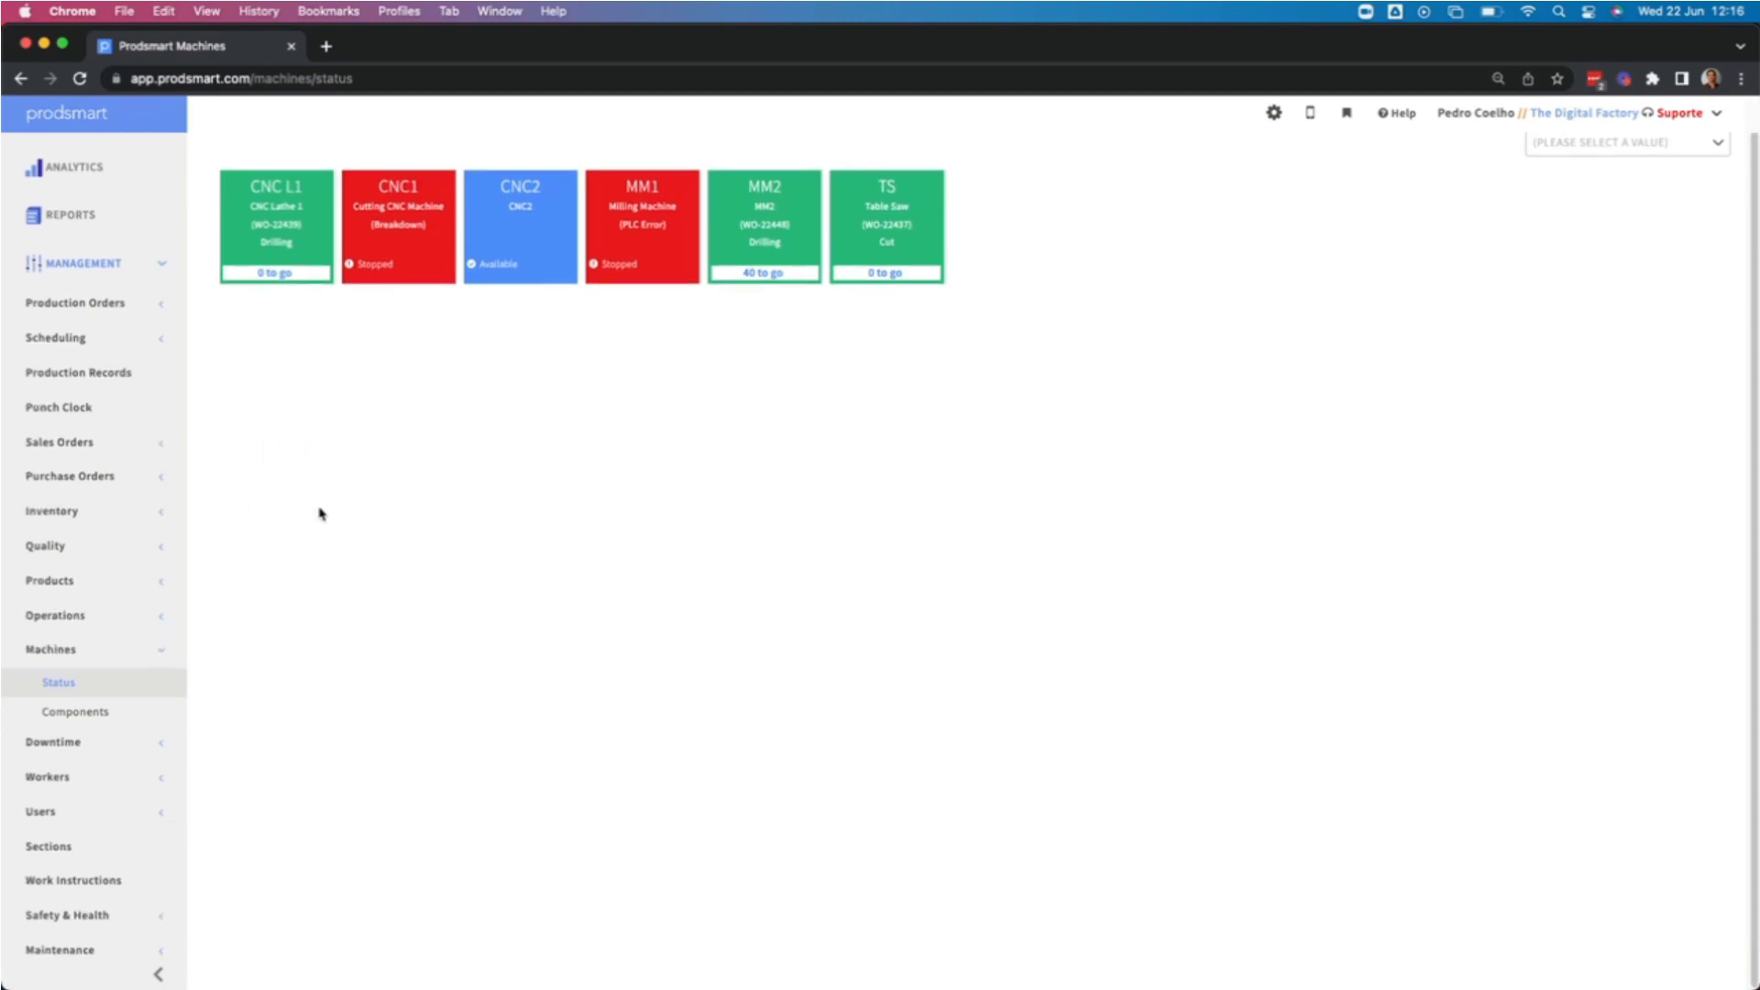
click(92, 950)
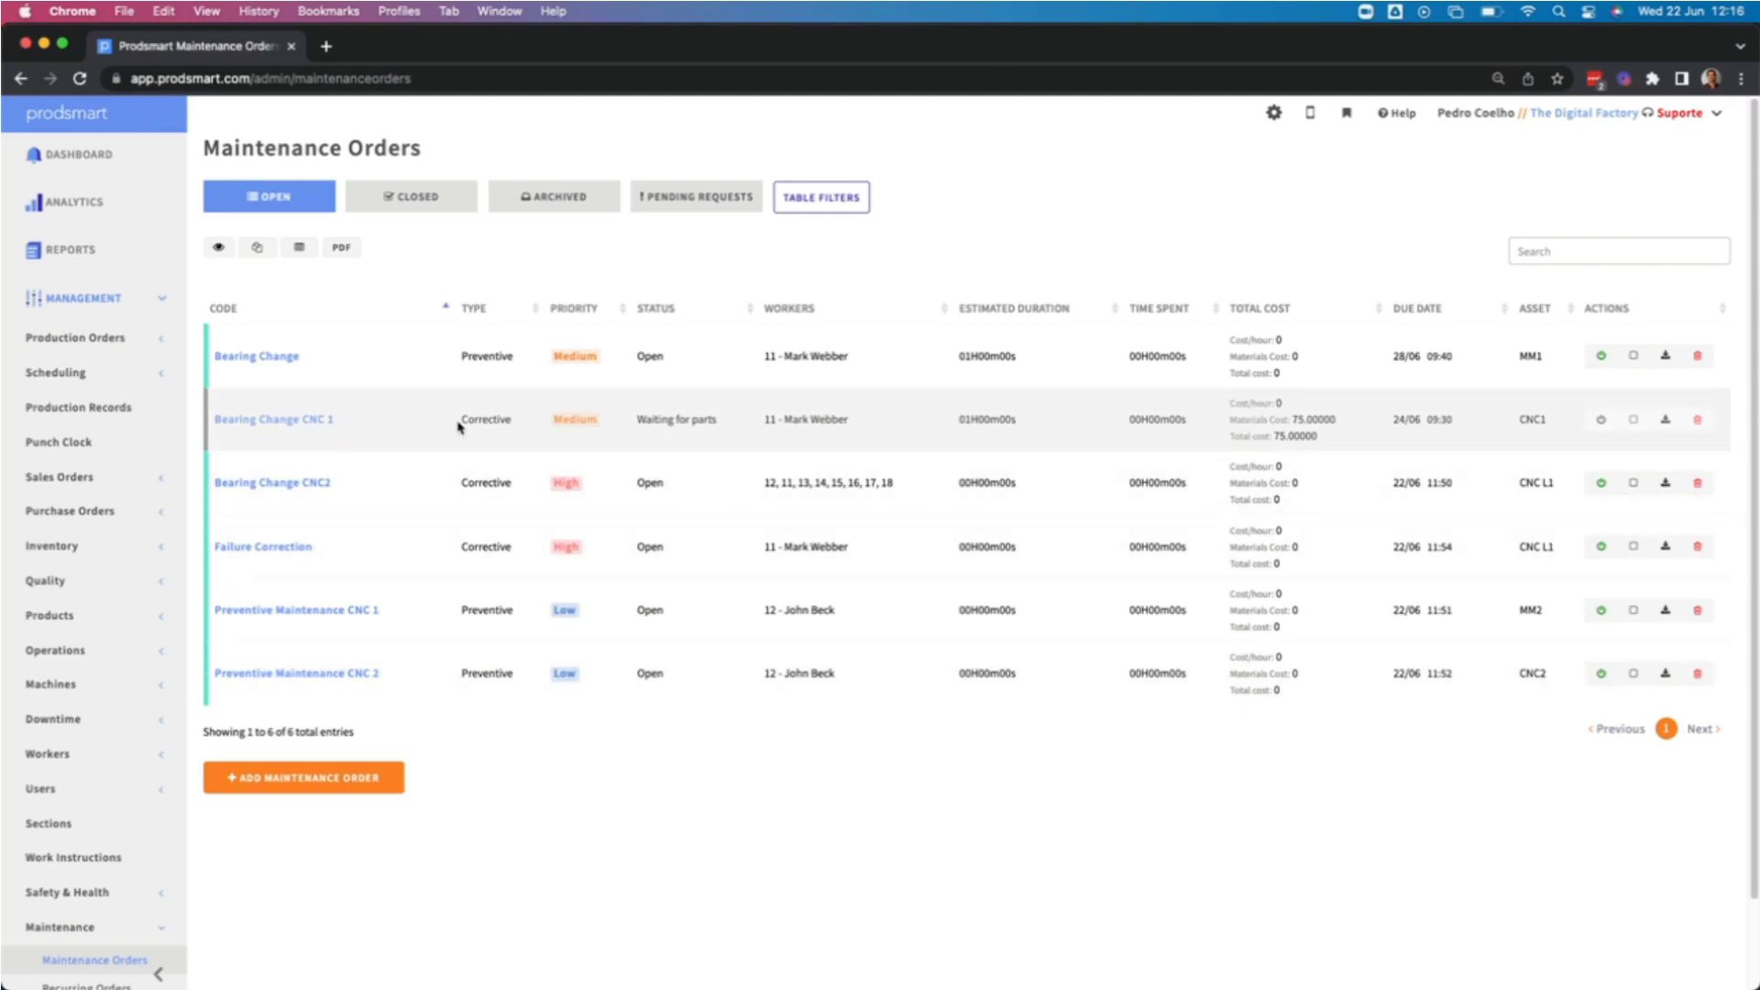
Review the Bearing Change CNC 1 maintenance order form and its materials/spare parts used.
click(321, 422)
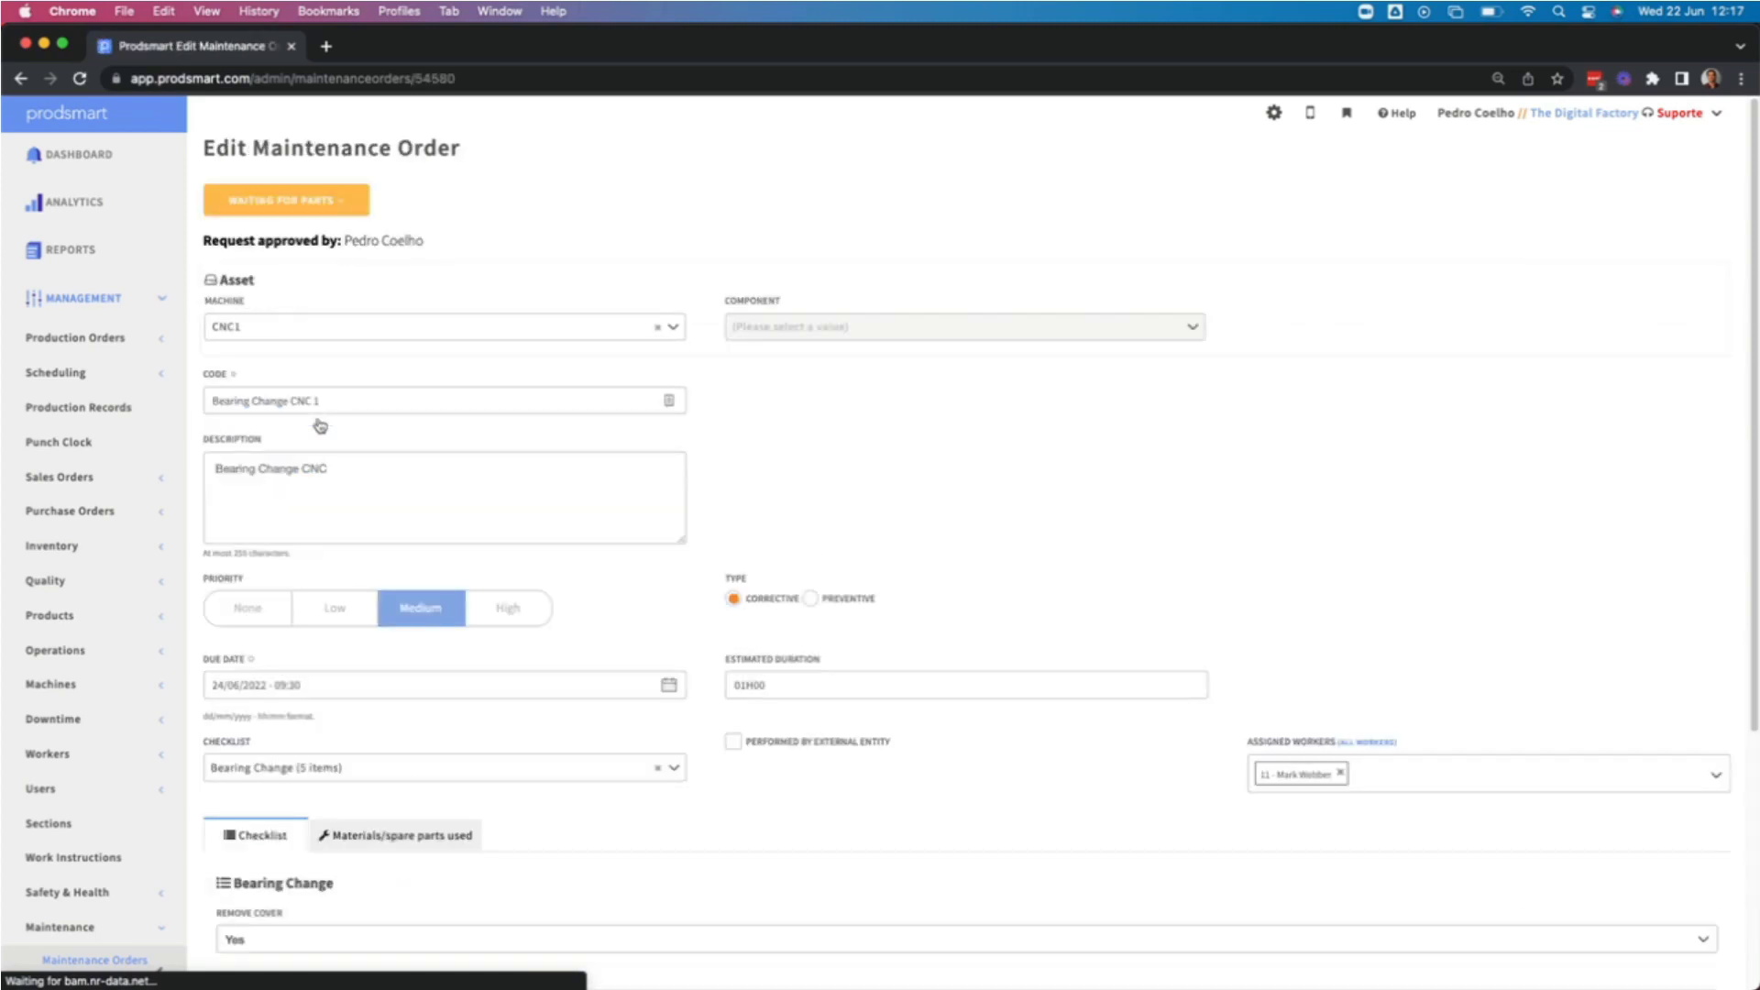
scroll(344, 407, down, 1)
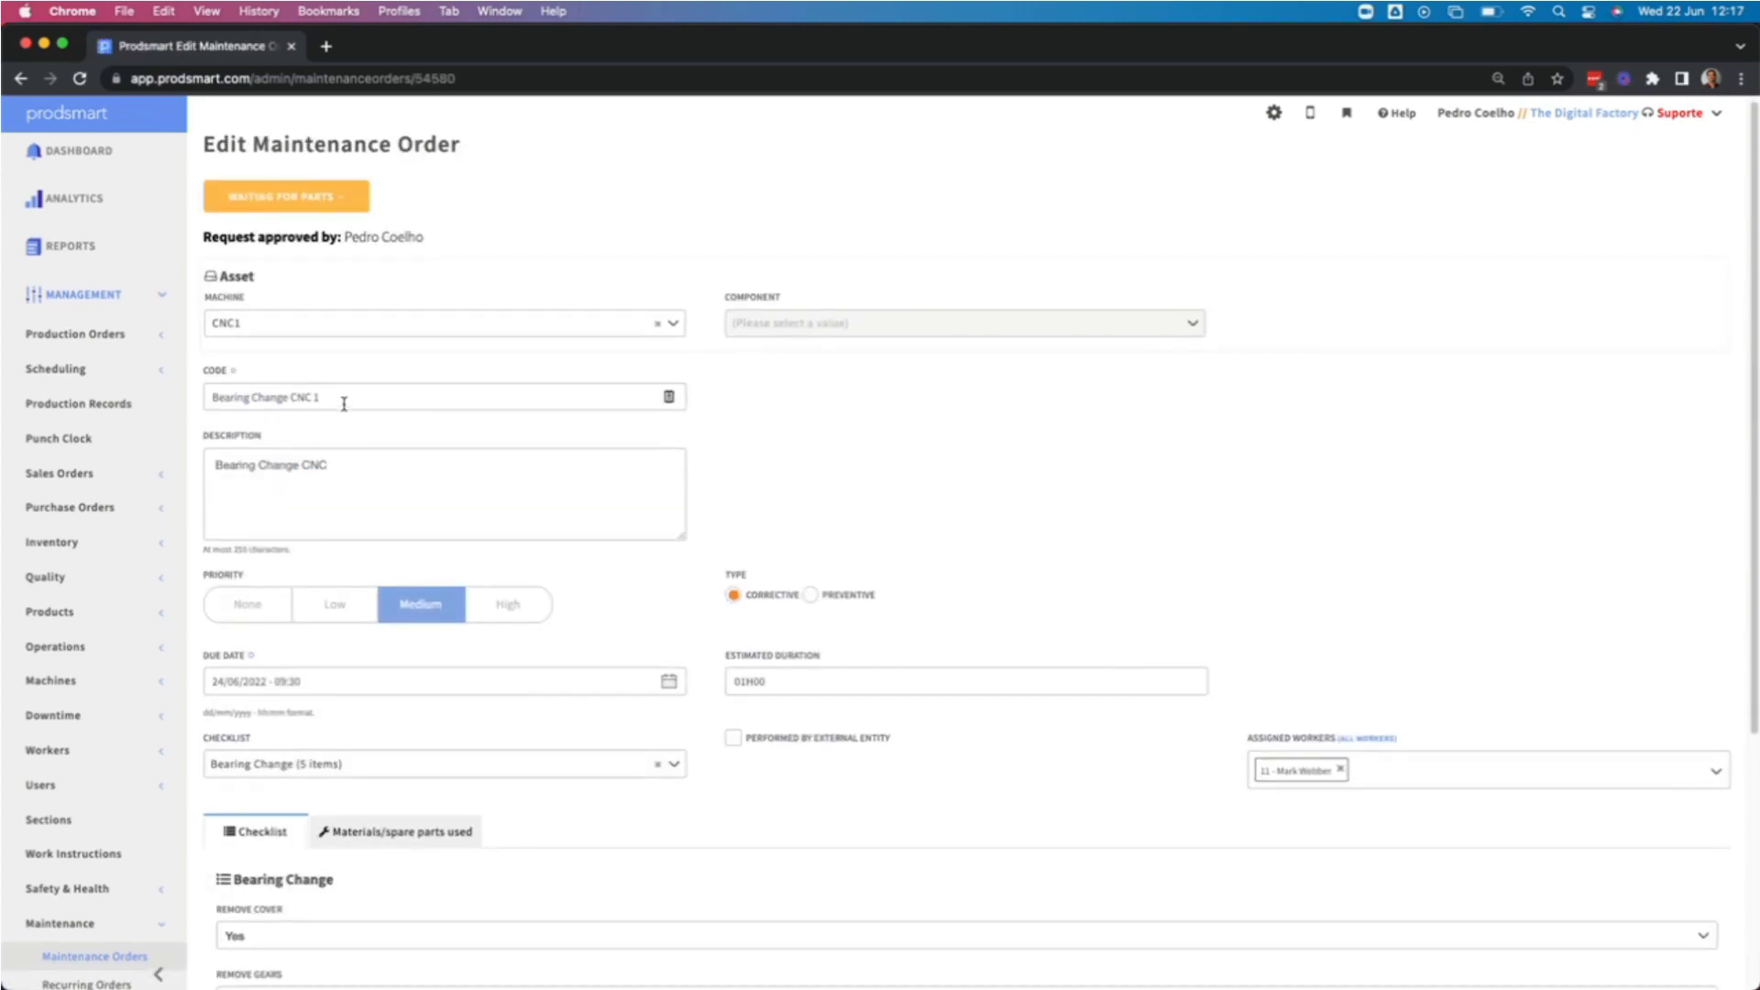
scroll(345, 404, down, 5)
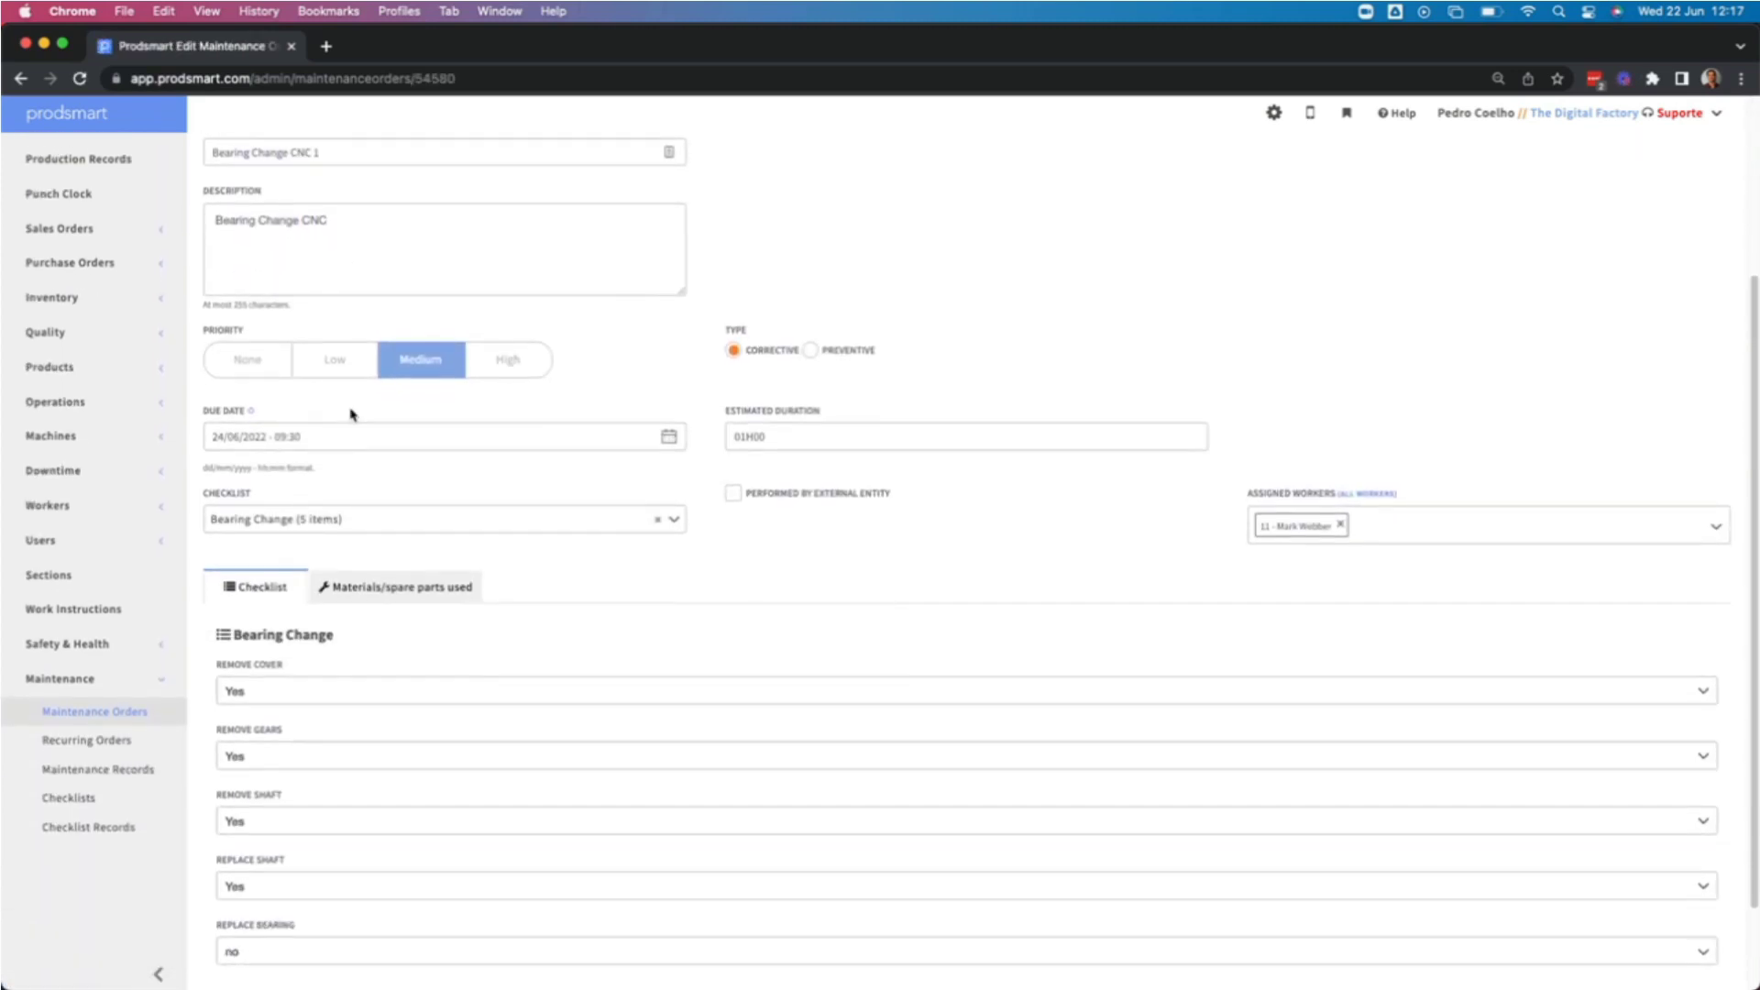
scroll(350, 414, down, 3)
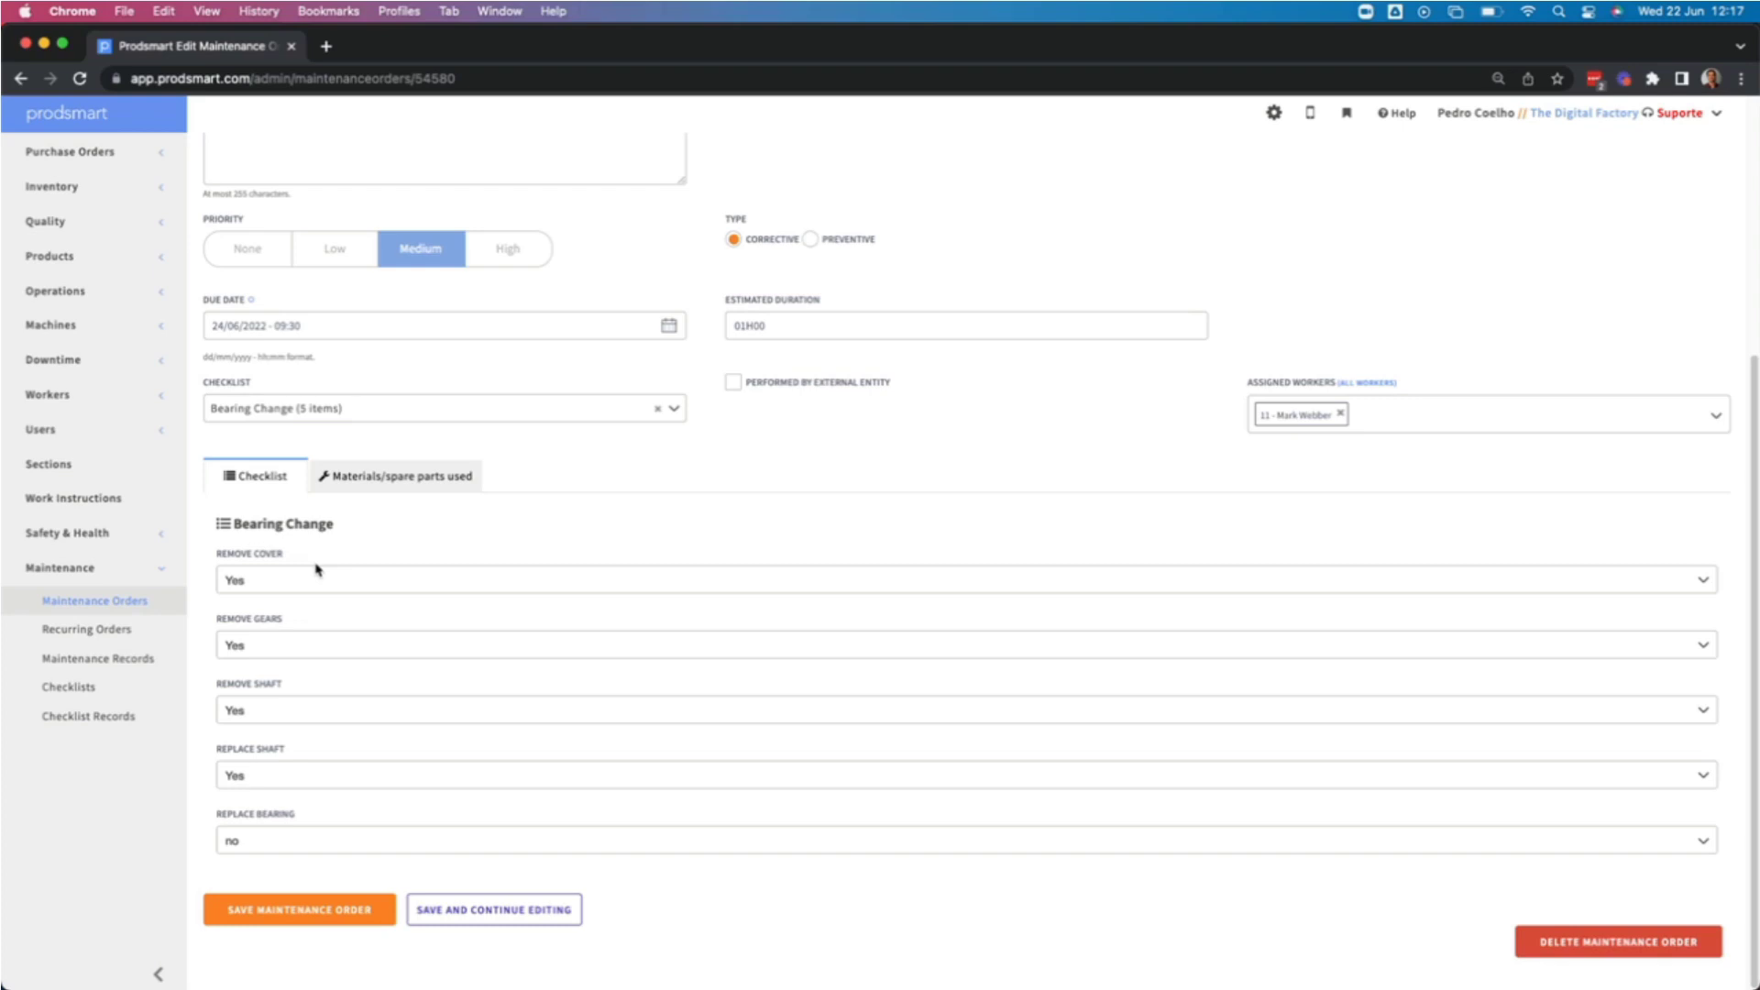
click(406, 476)
scroll(406, 484, up, 1)
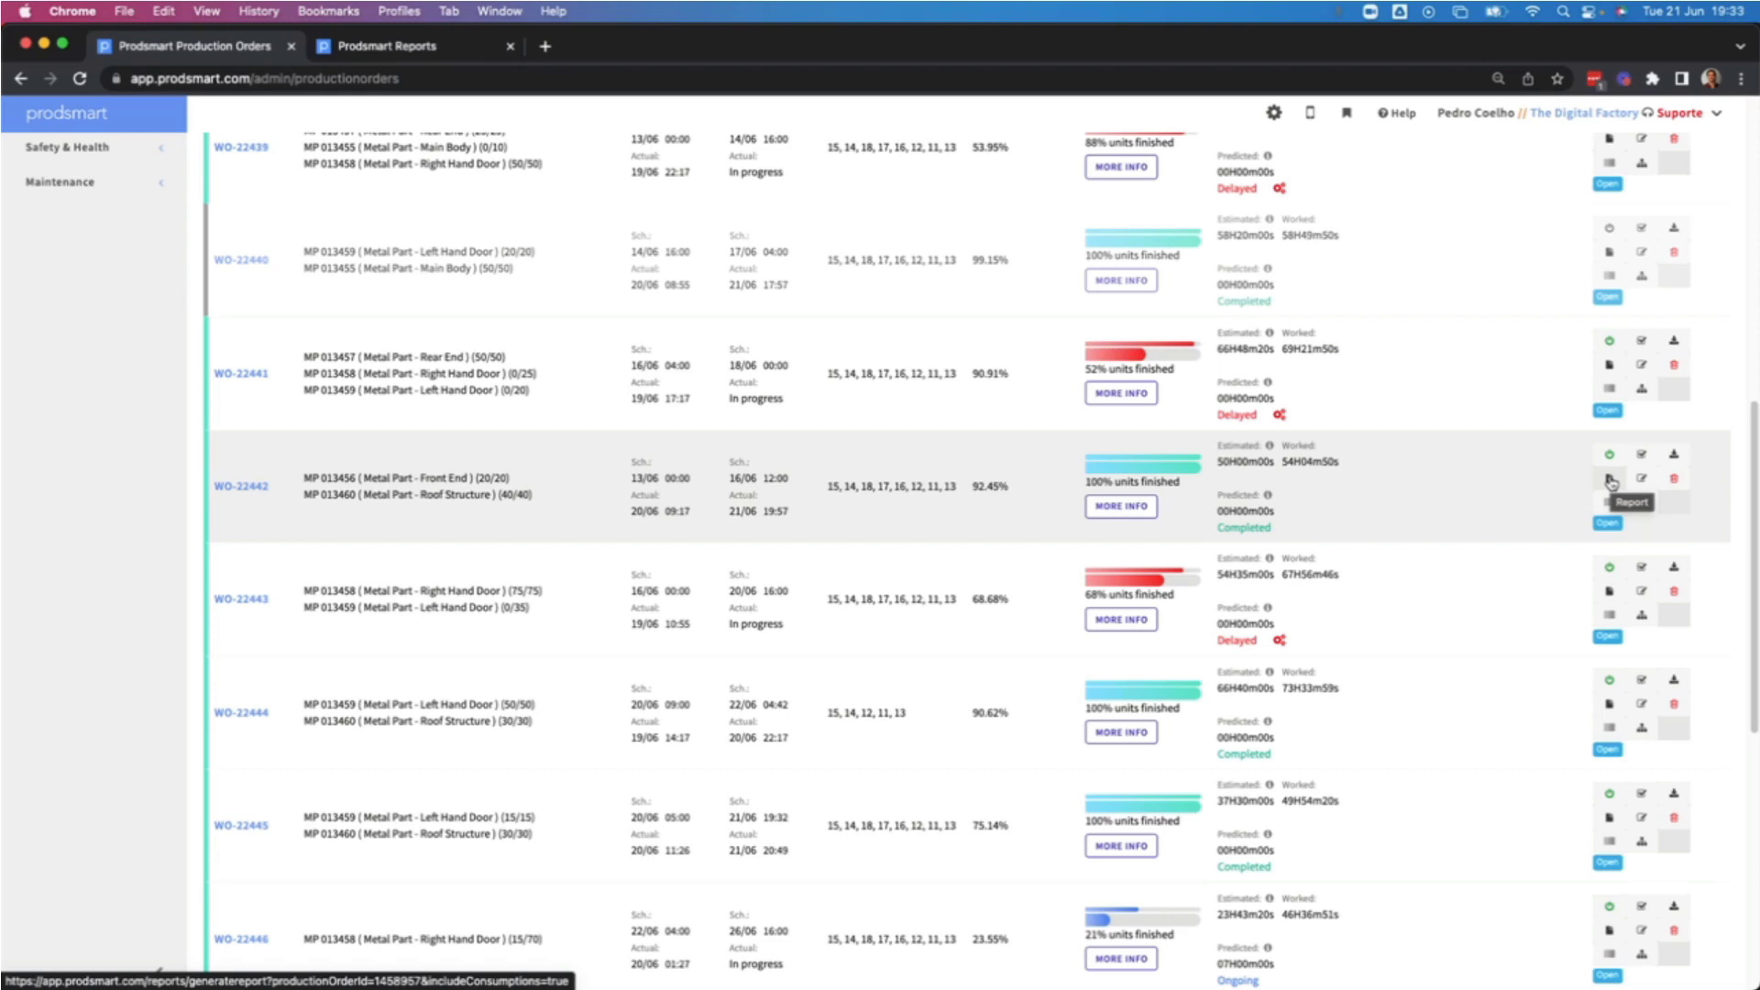
Open the WO-22442 production report and review its 10 productions and 54H04m50s work time.
click(1610, 479)
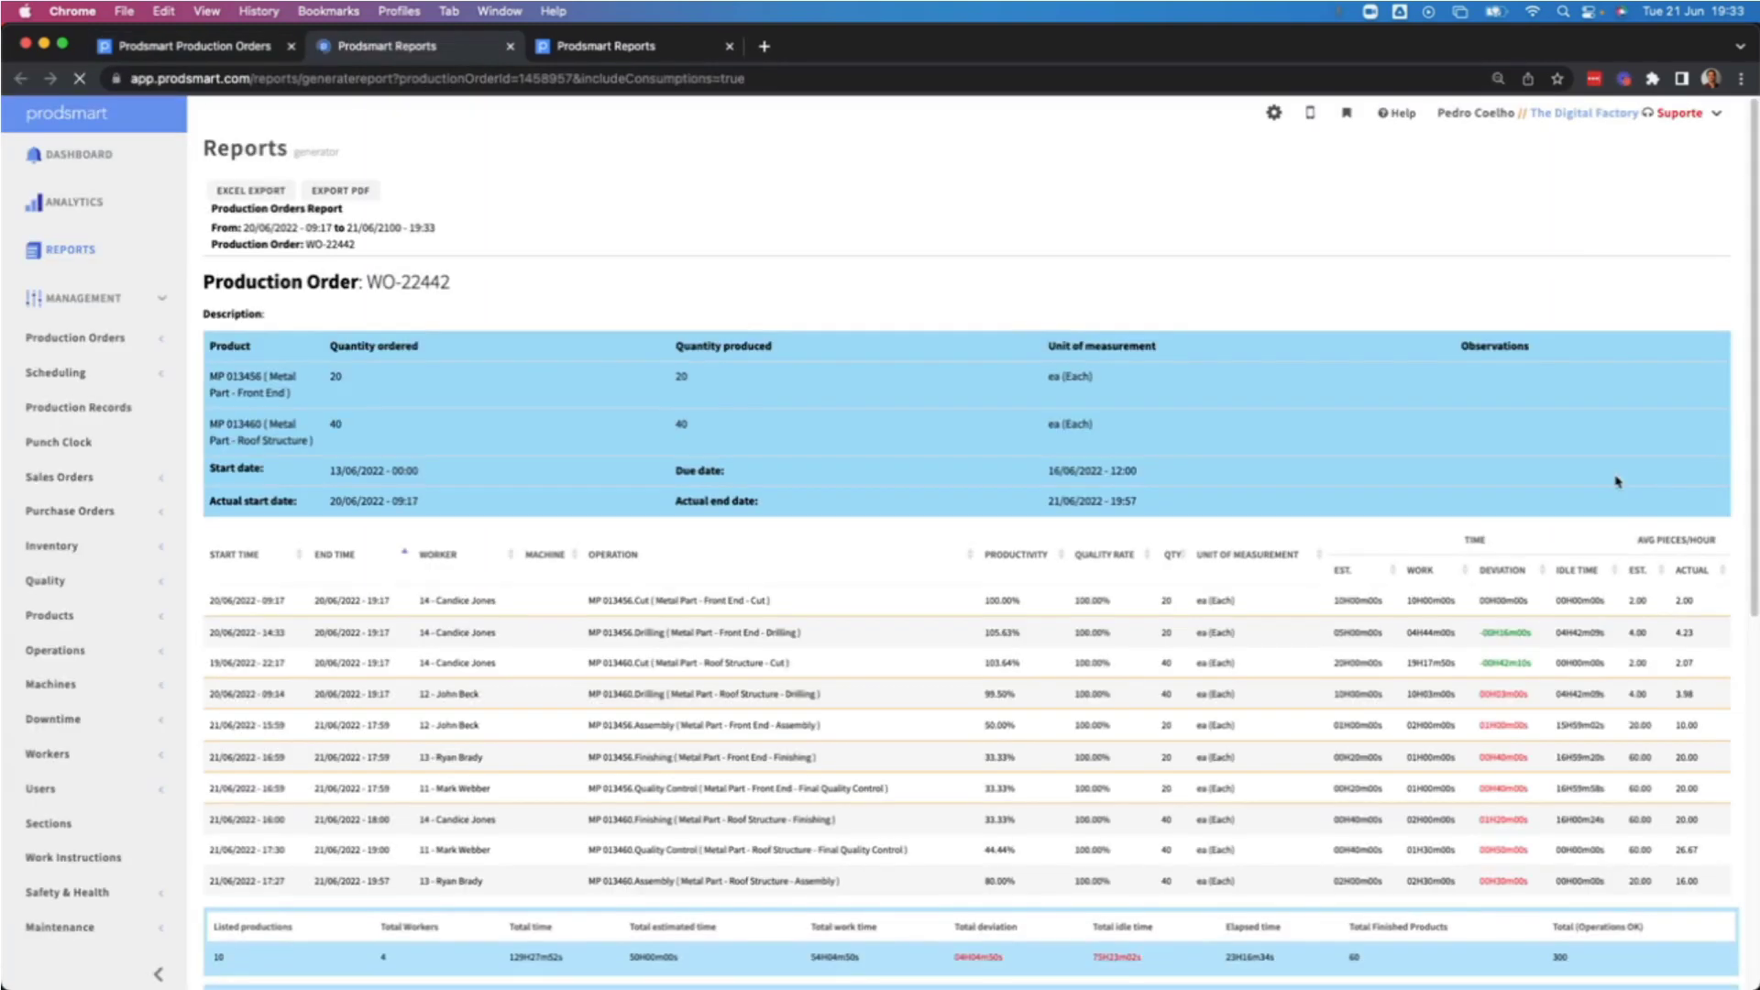
scroll(1456, 564, down, 3)
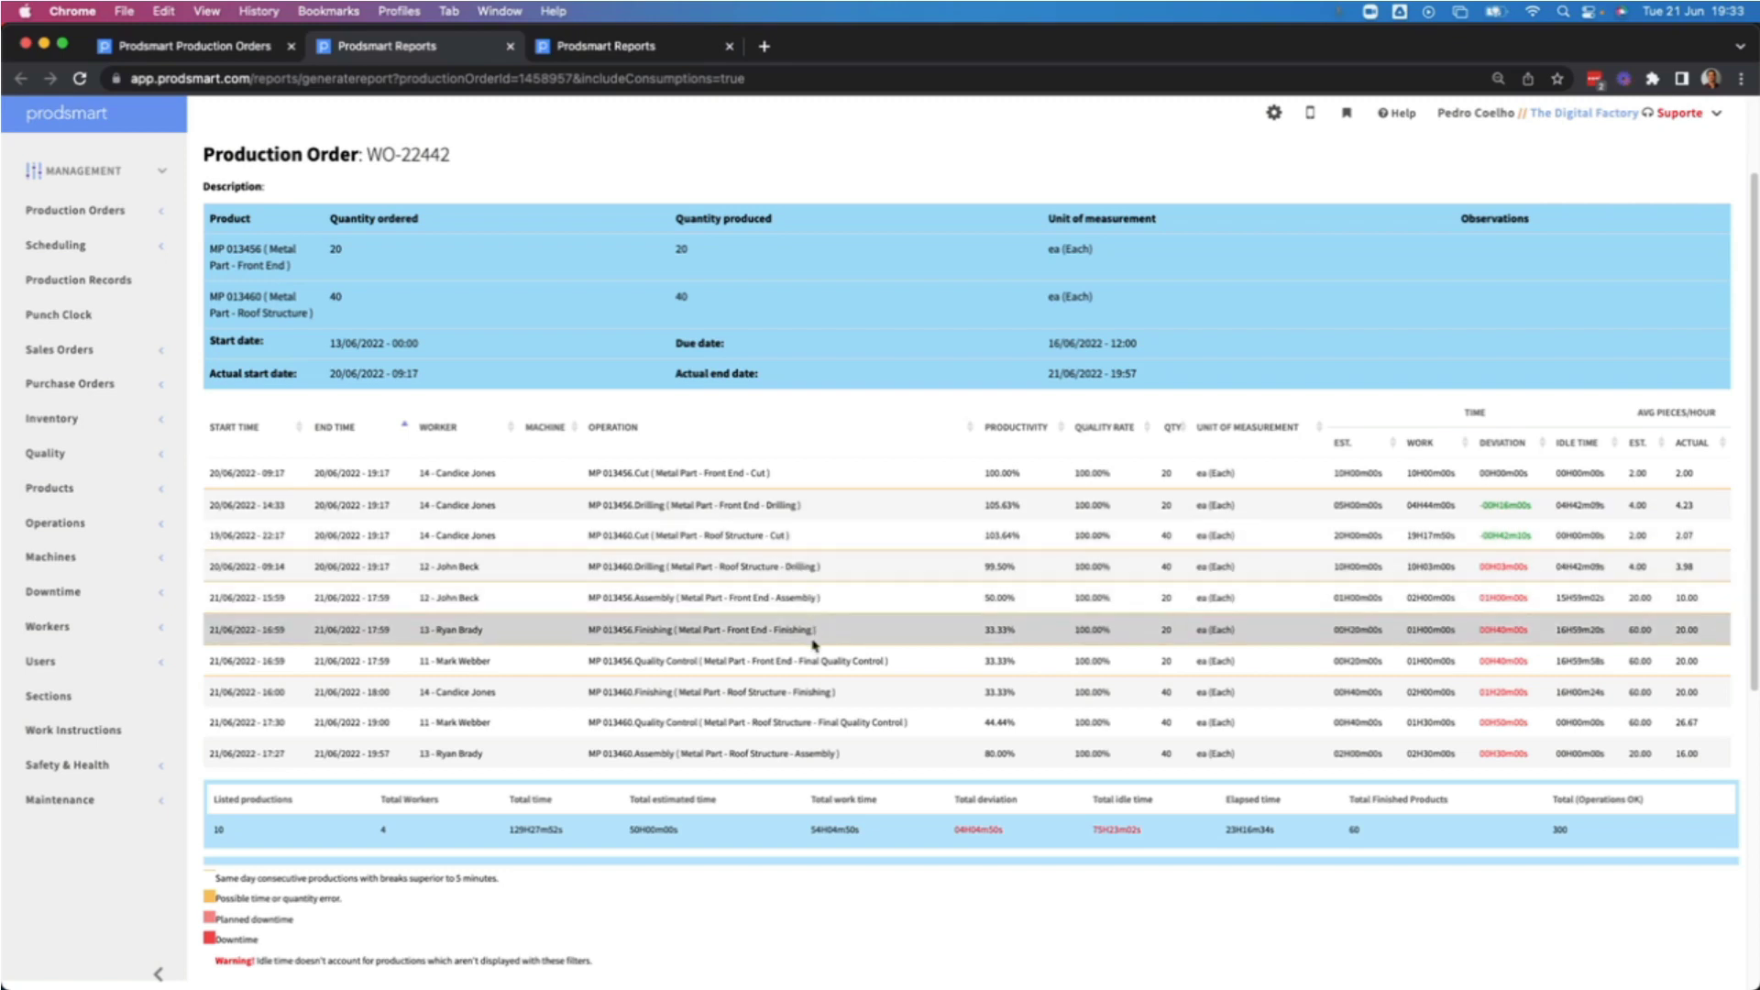
scroll(915, 839, down, 5)
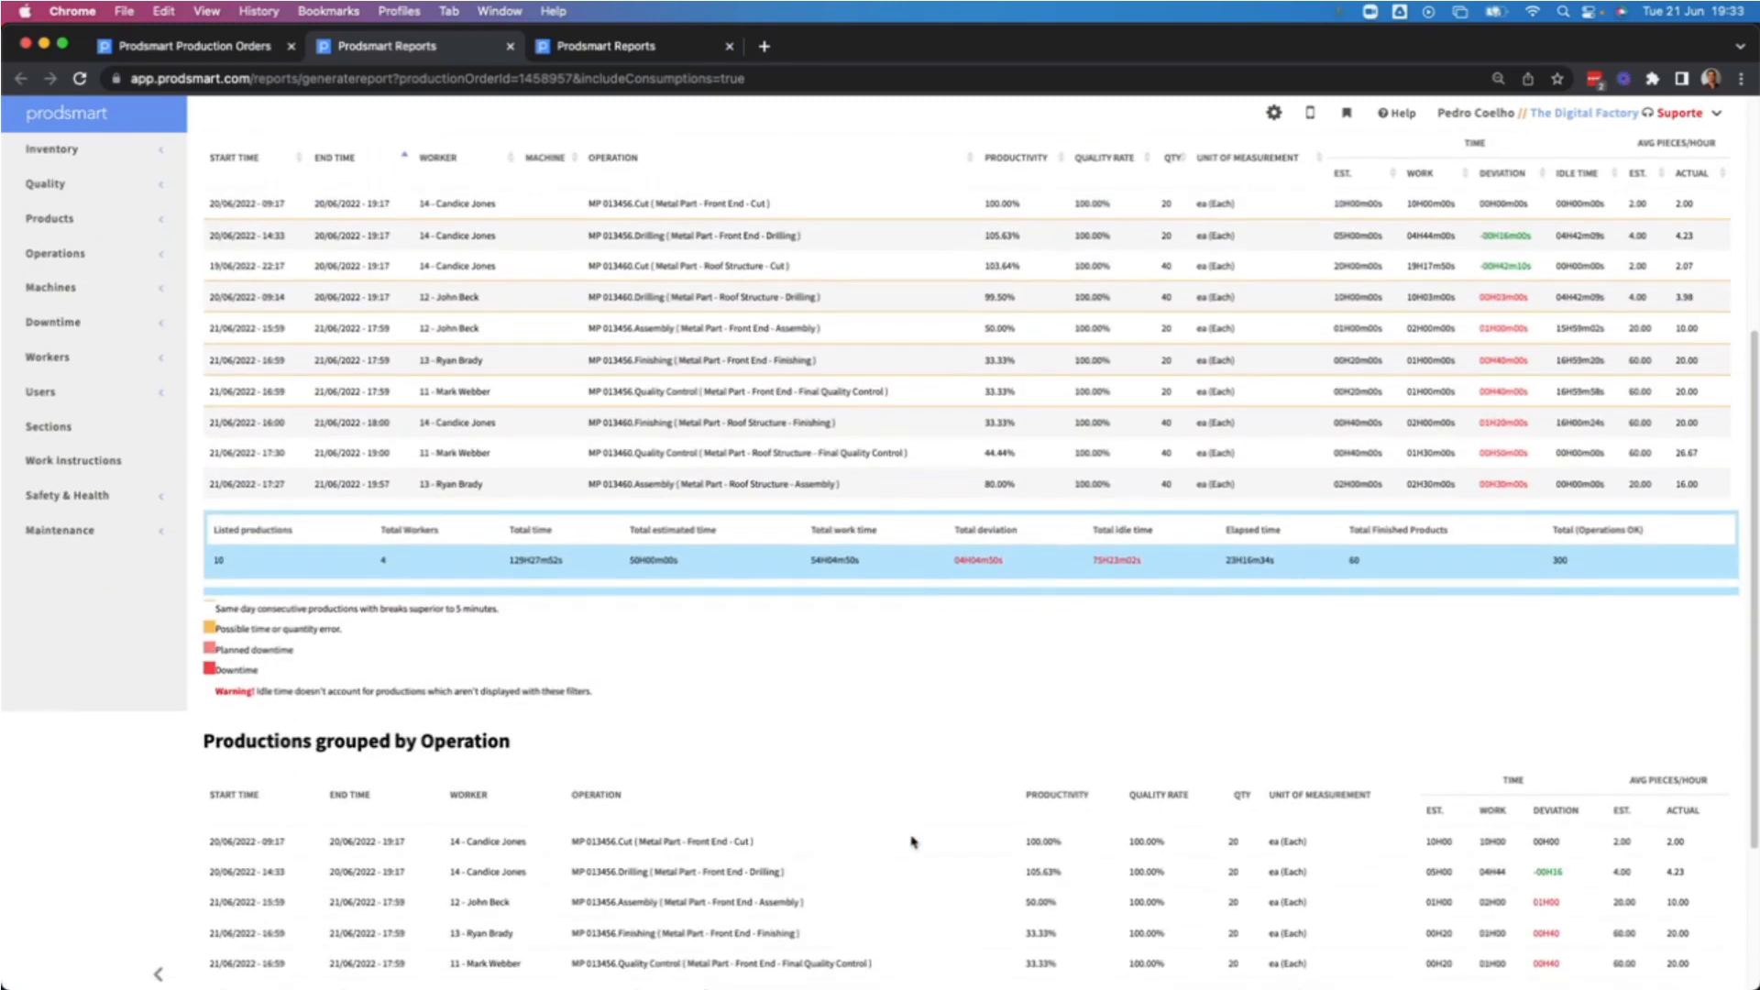
scroll(868, 660, up, 3)
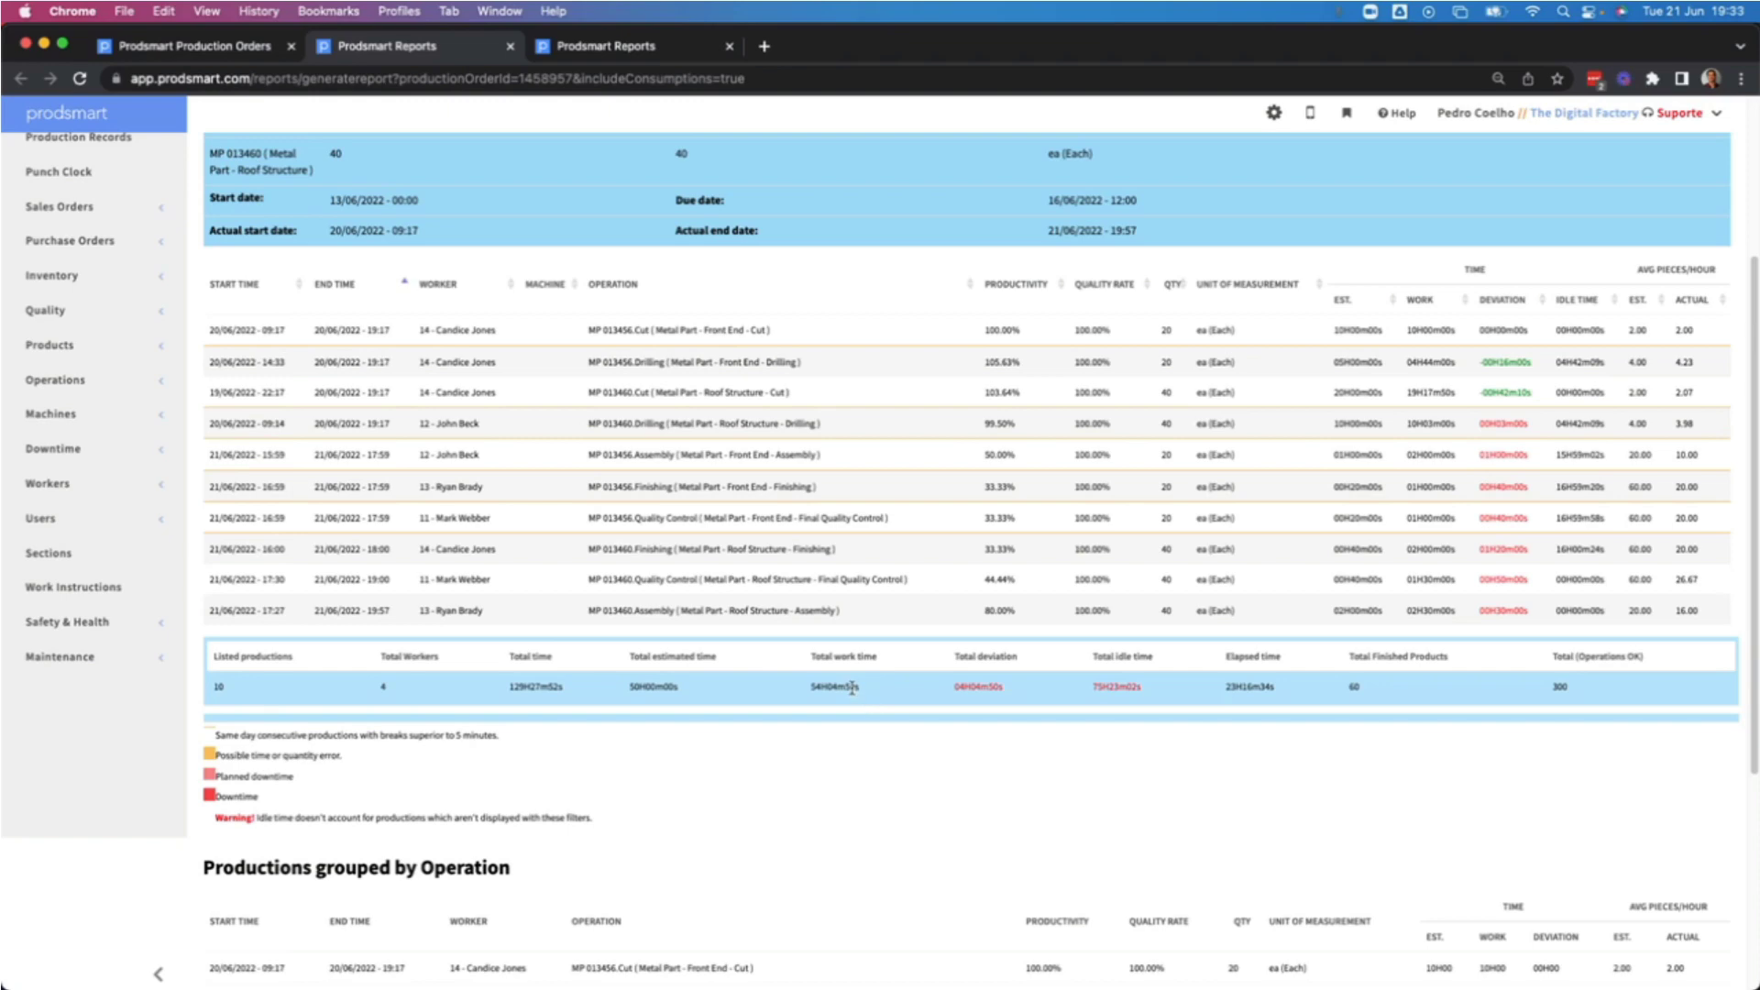
scroll(852, 687, up, 5)
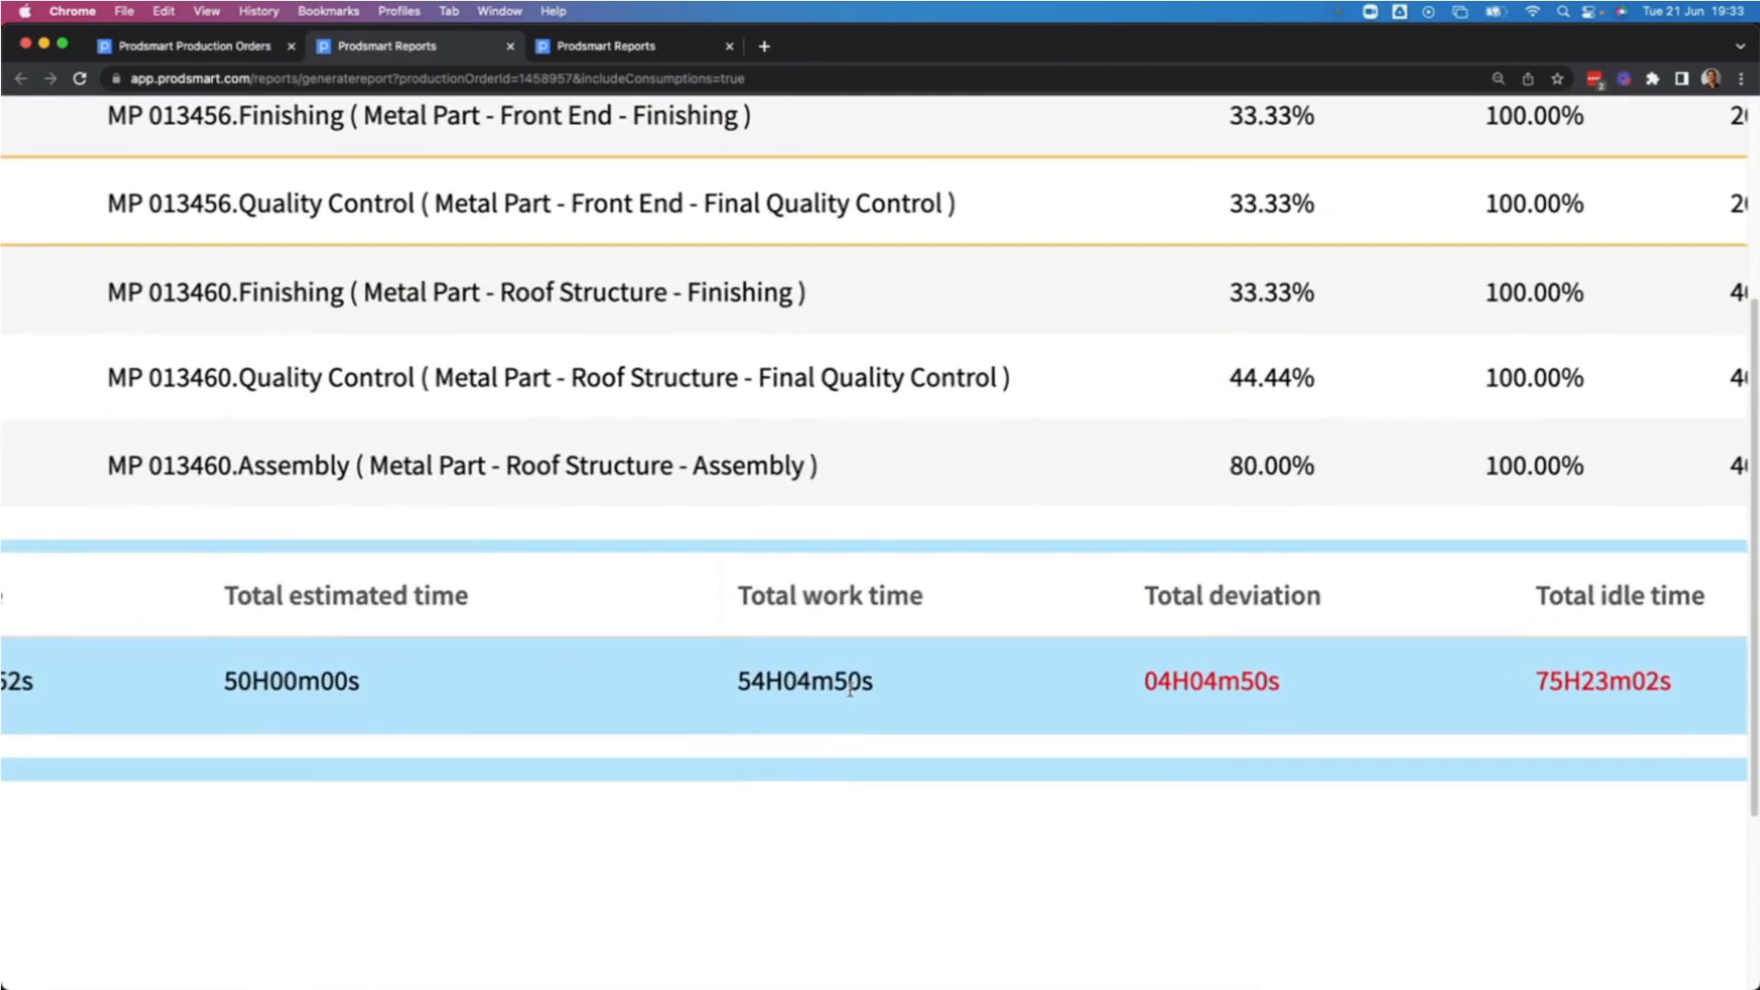
scroll(851, 689, left, 3)
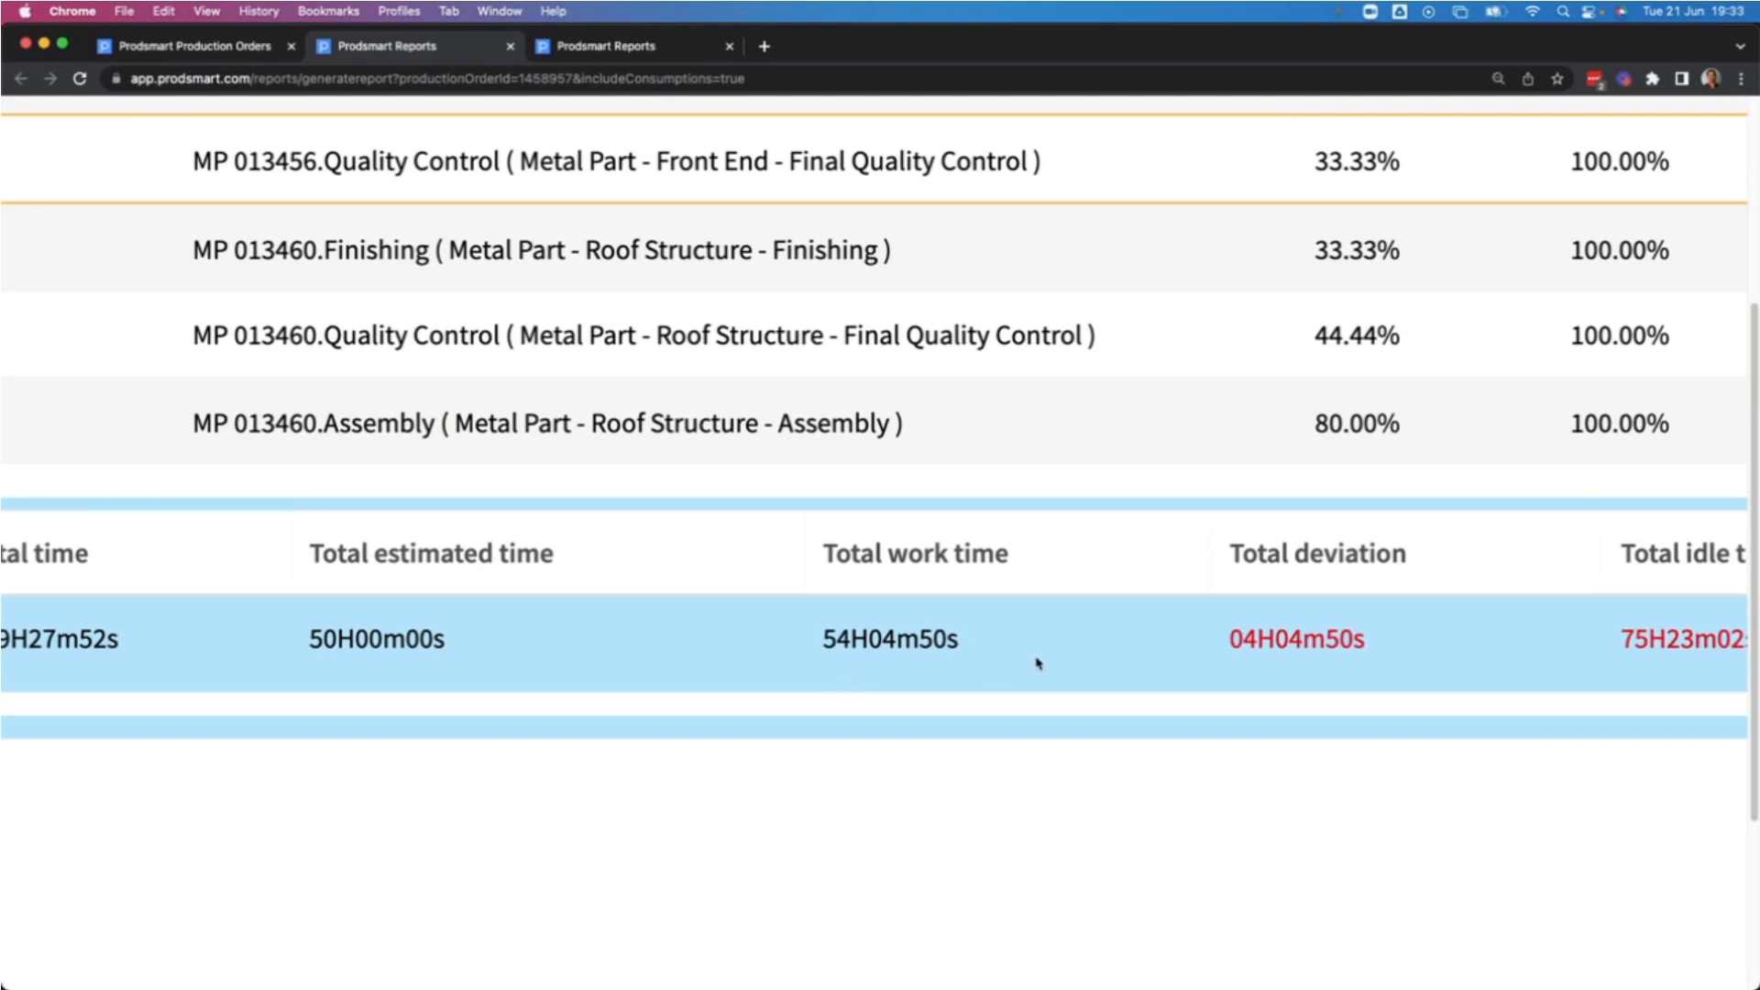
scroll(1037, 651, down, 5)
scroll(1036, 644, up, 3)
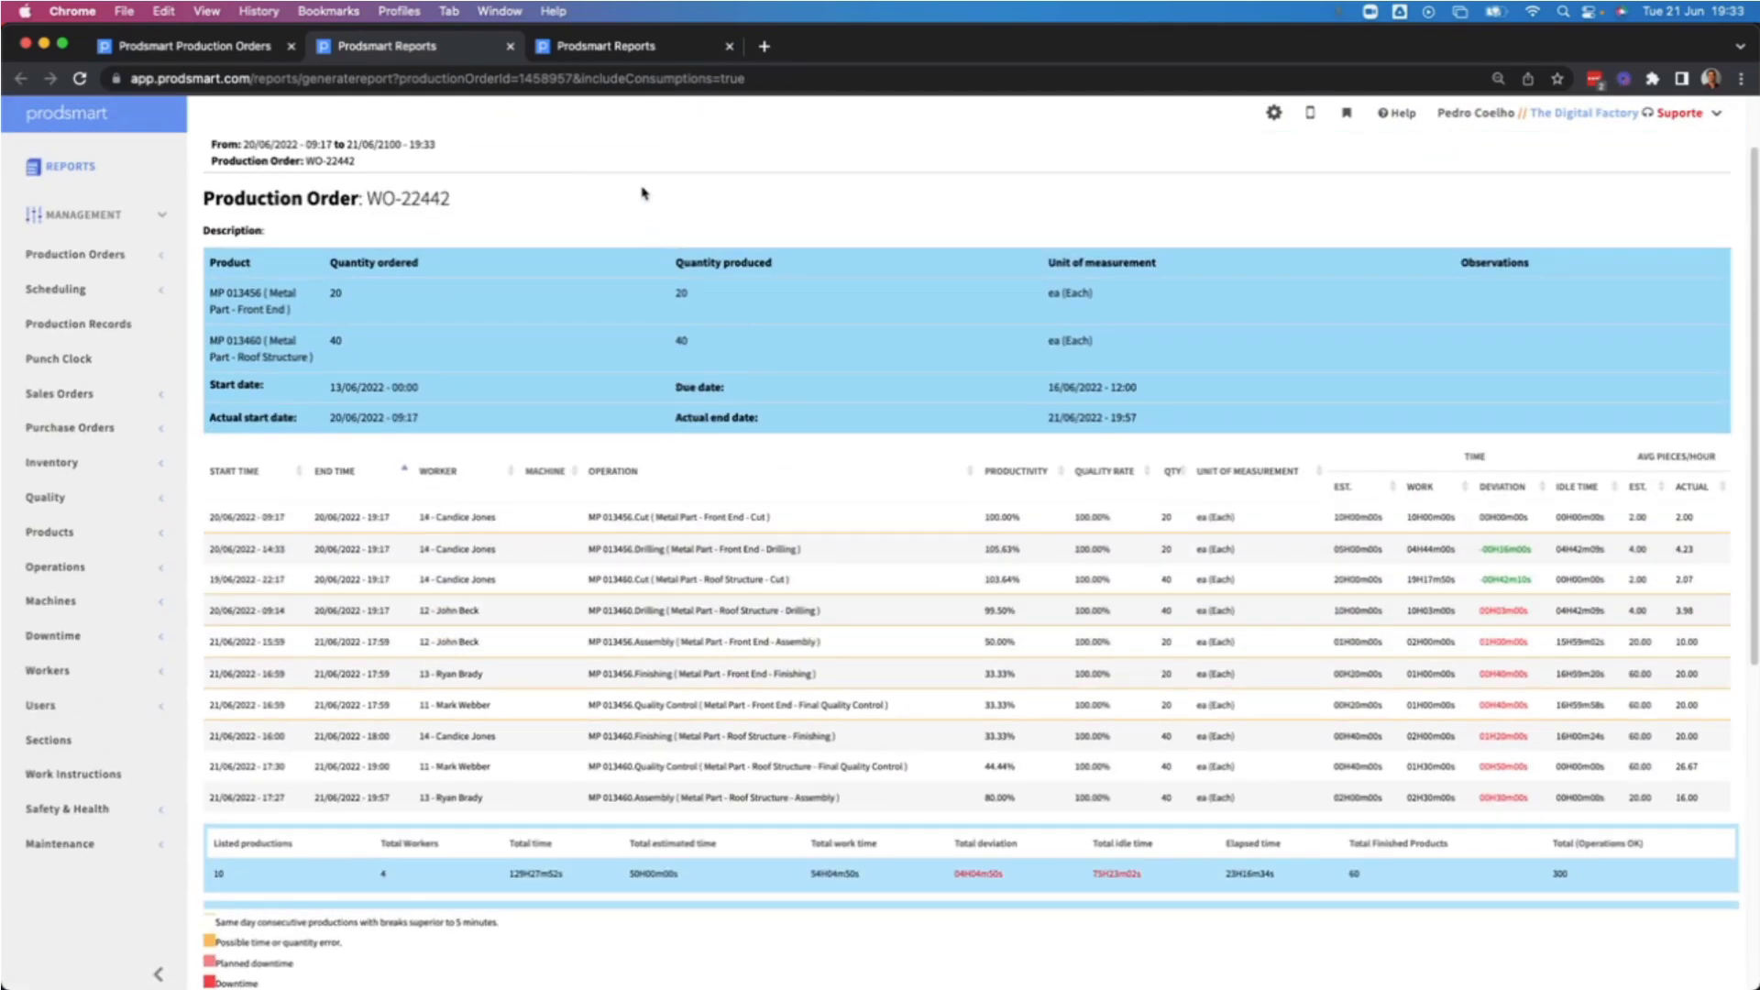
Generate a This Month Productions report covering 01/06/2022 to 21/06/2022.
click(632, 47)
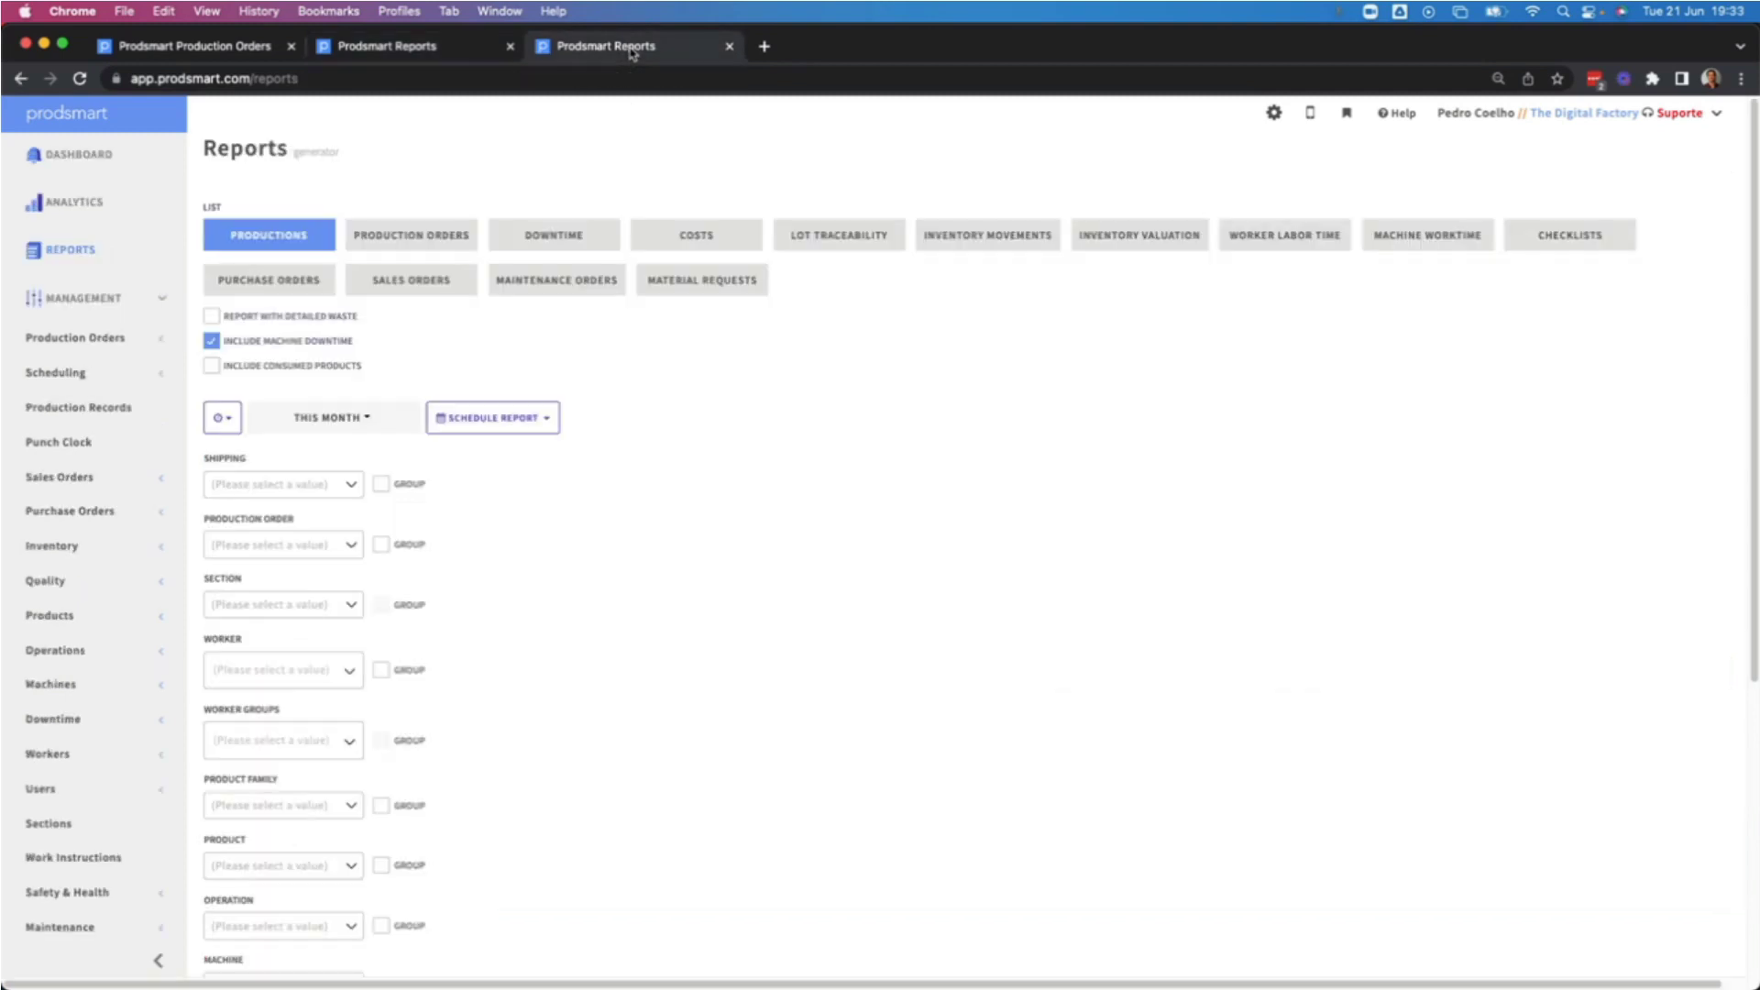
click(367, 419)
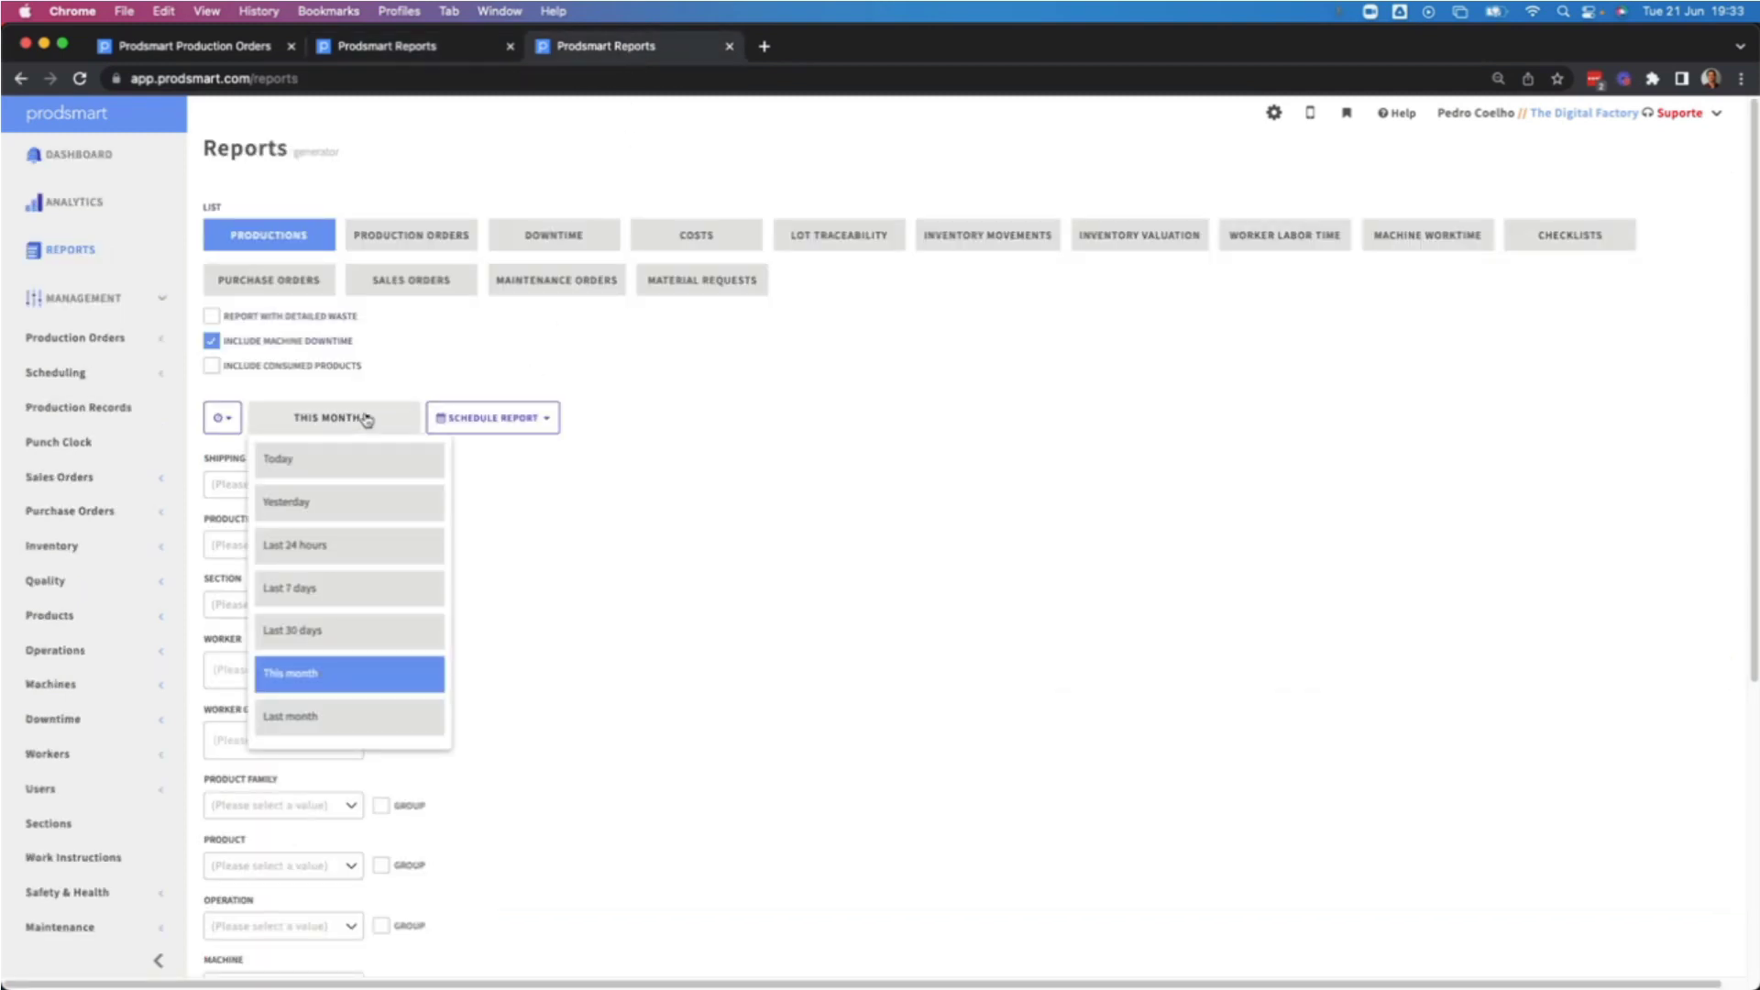
click(366, 419)
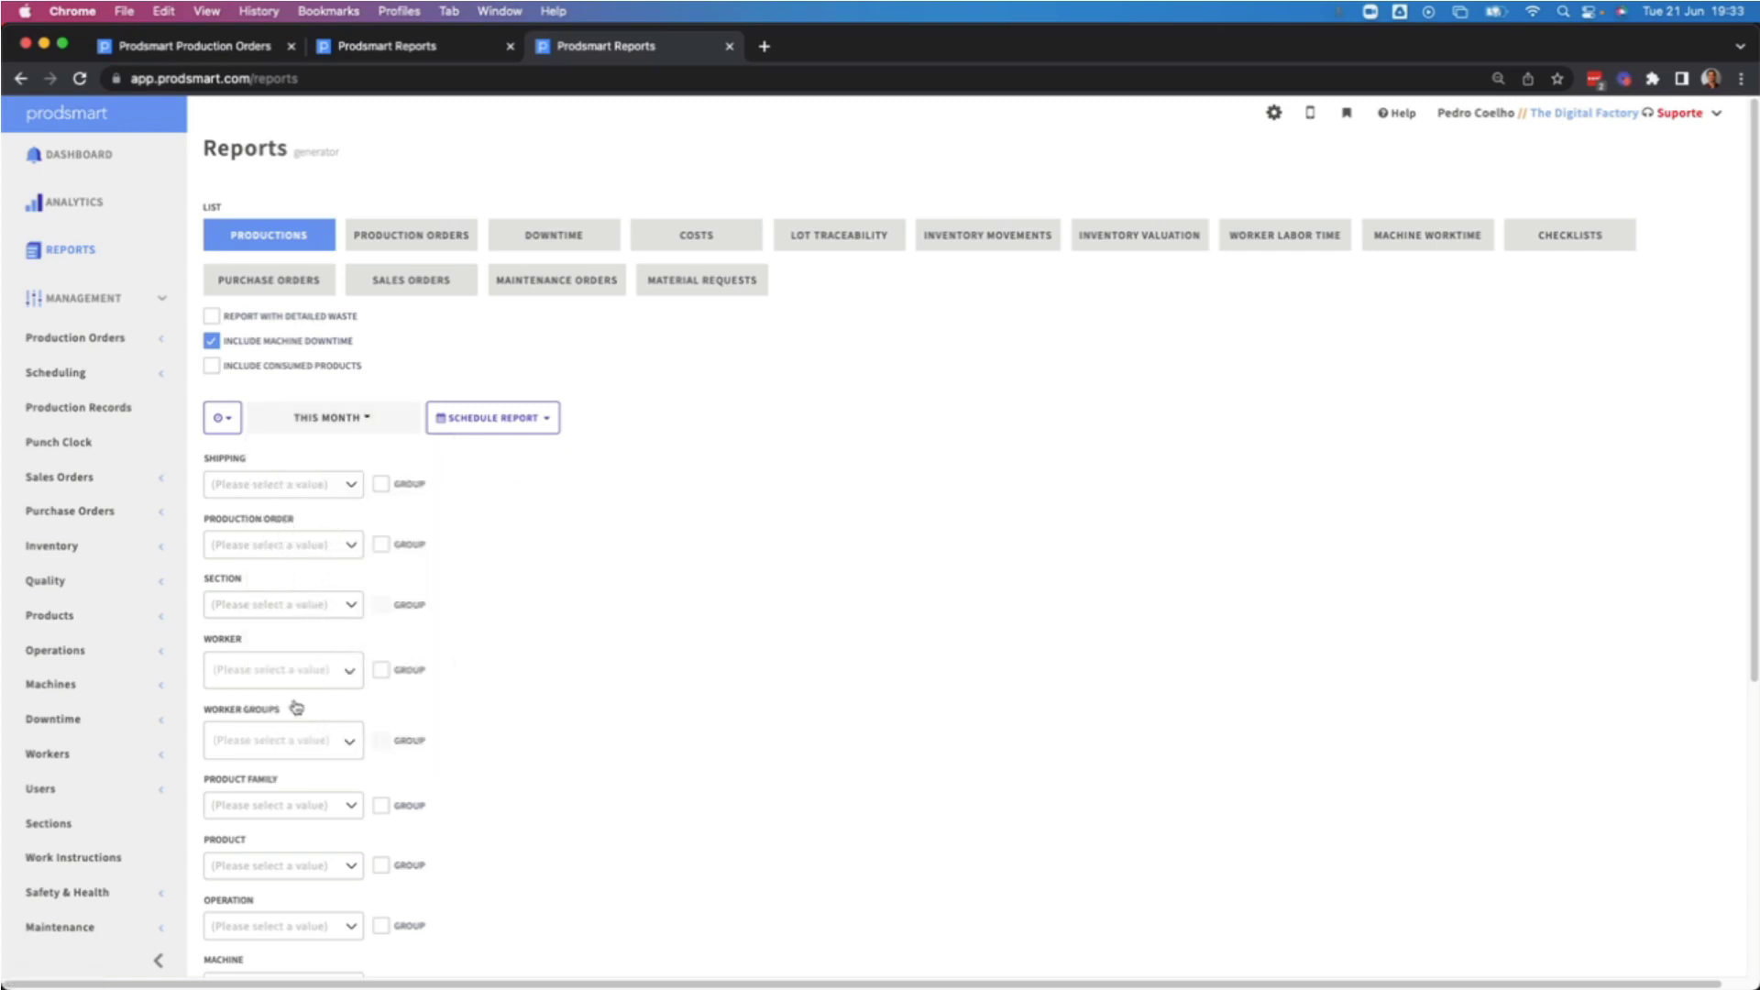
scroll(295, 712, down, 1)
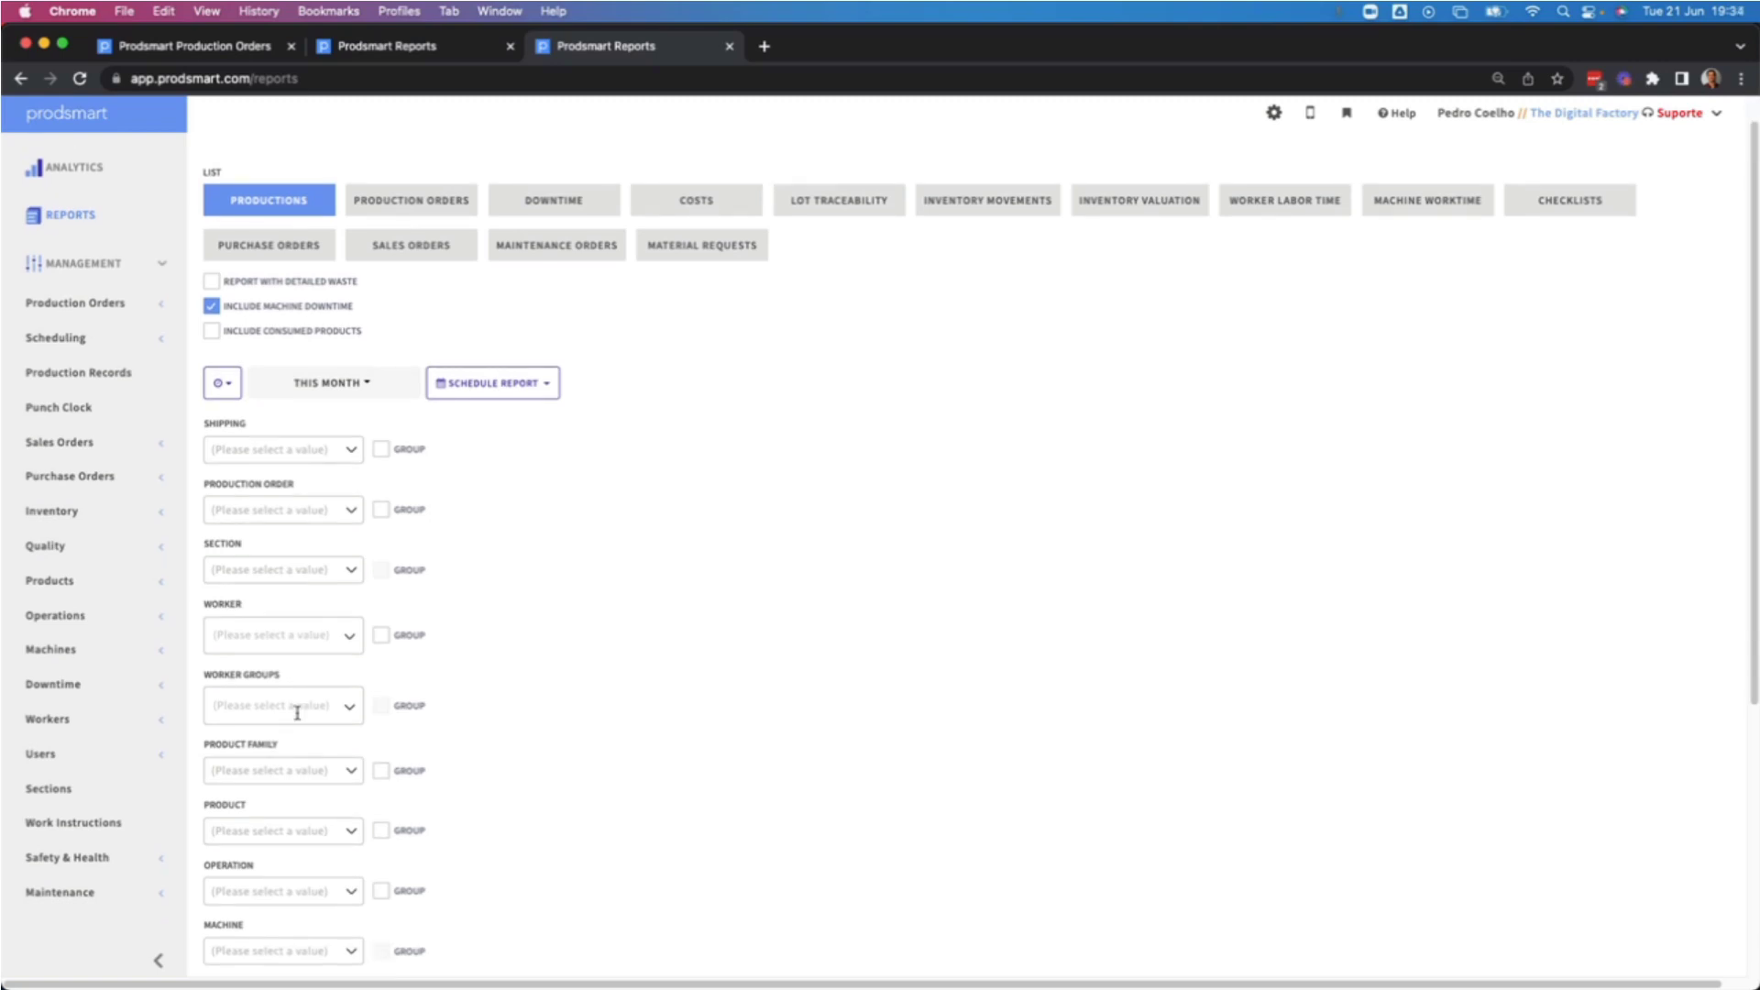
scroll(275, 752, down, 2)
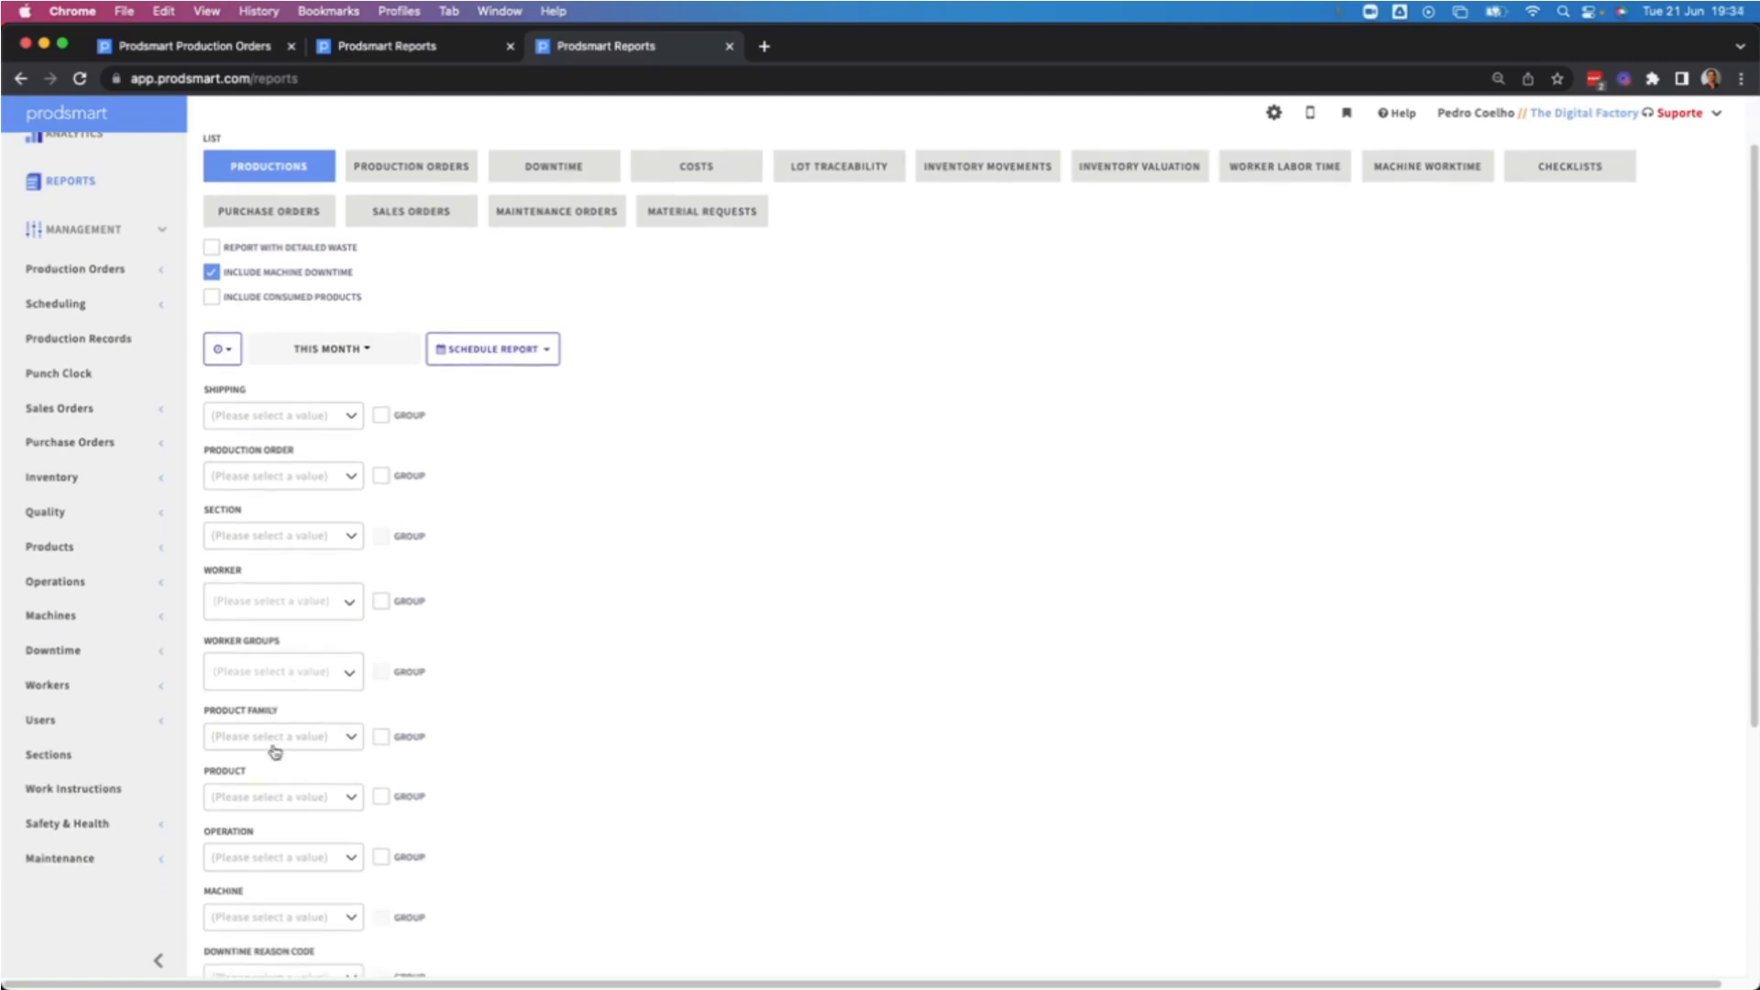
scroll(275, 752, down, 10)
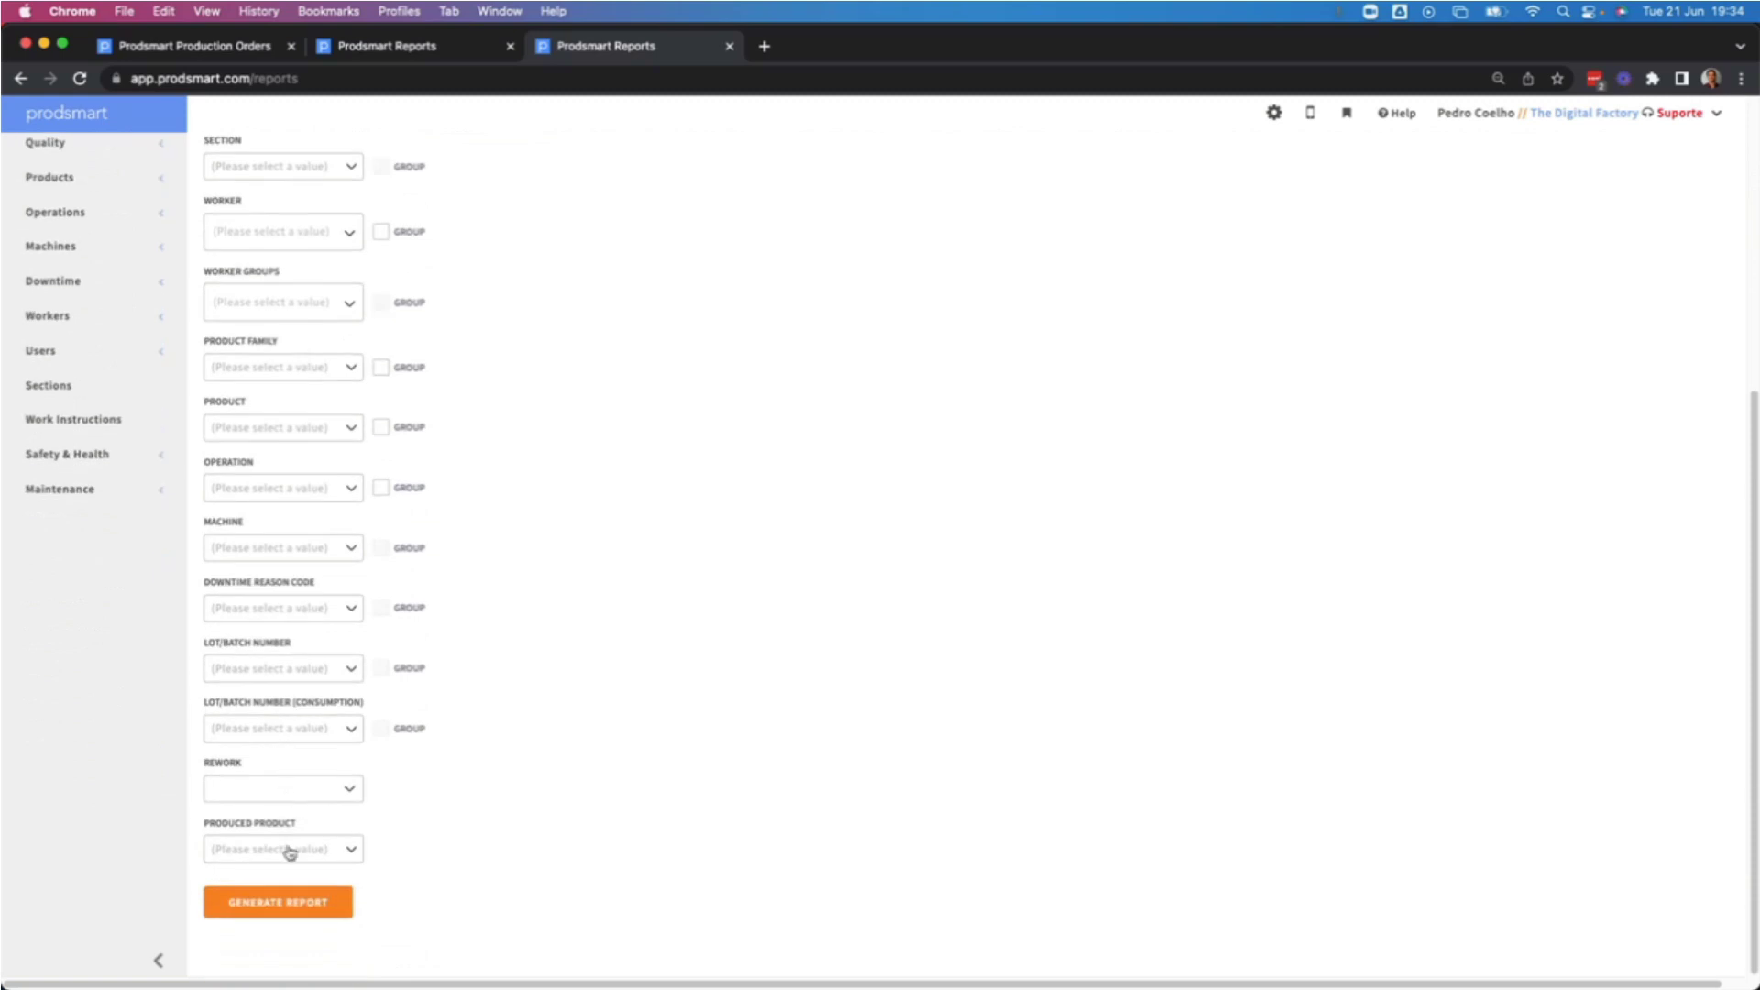
click(290, 906)
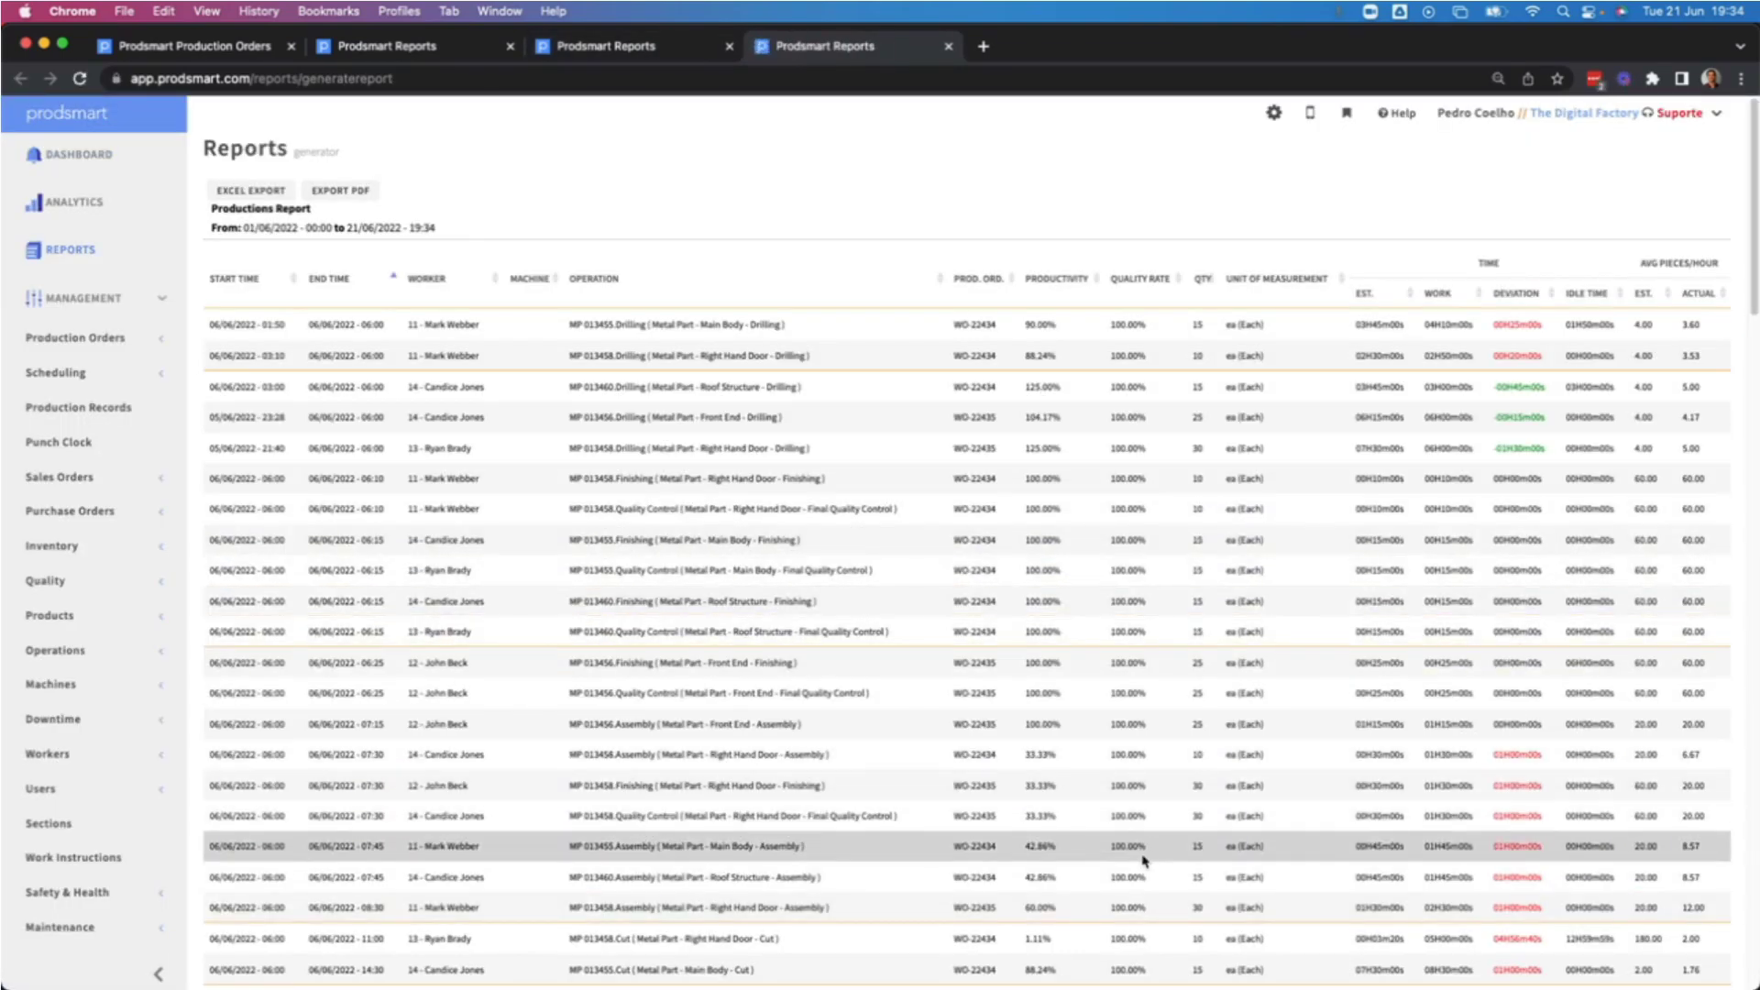
scroll(963, 830, down, 1)
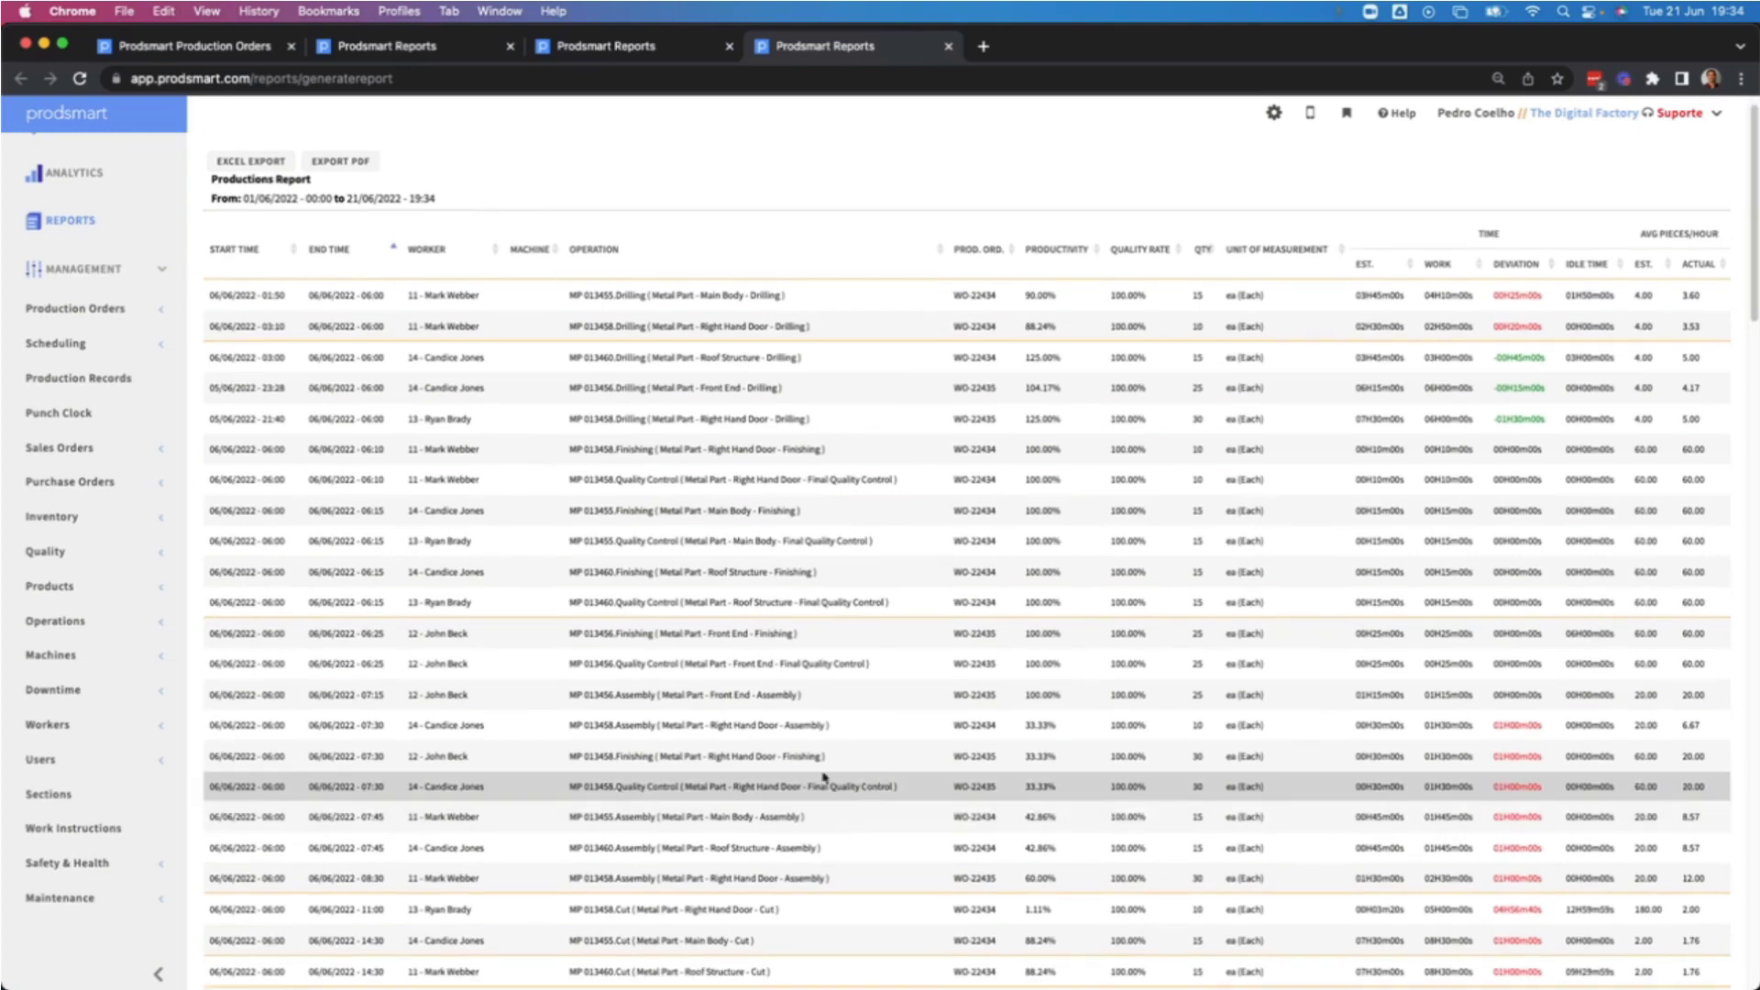
scroll(784, 649, down, 1)
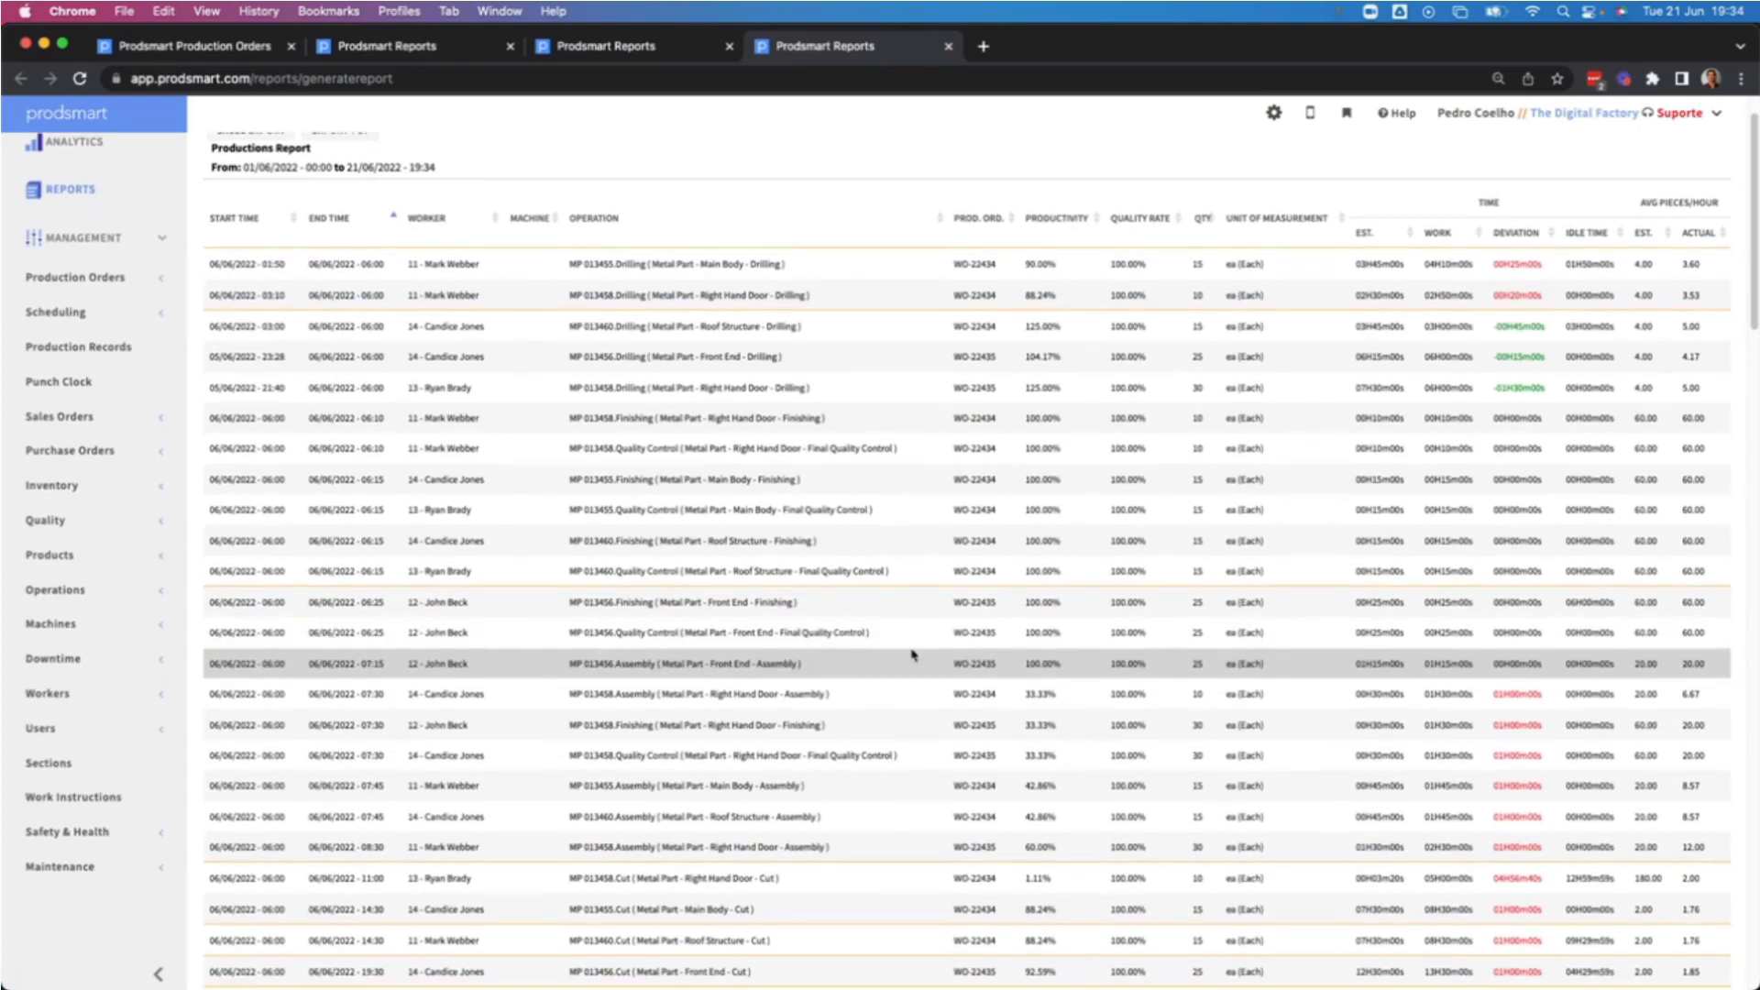
drag(1753, 320, 1695, 664)
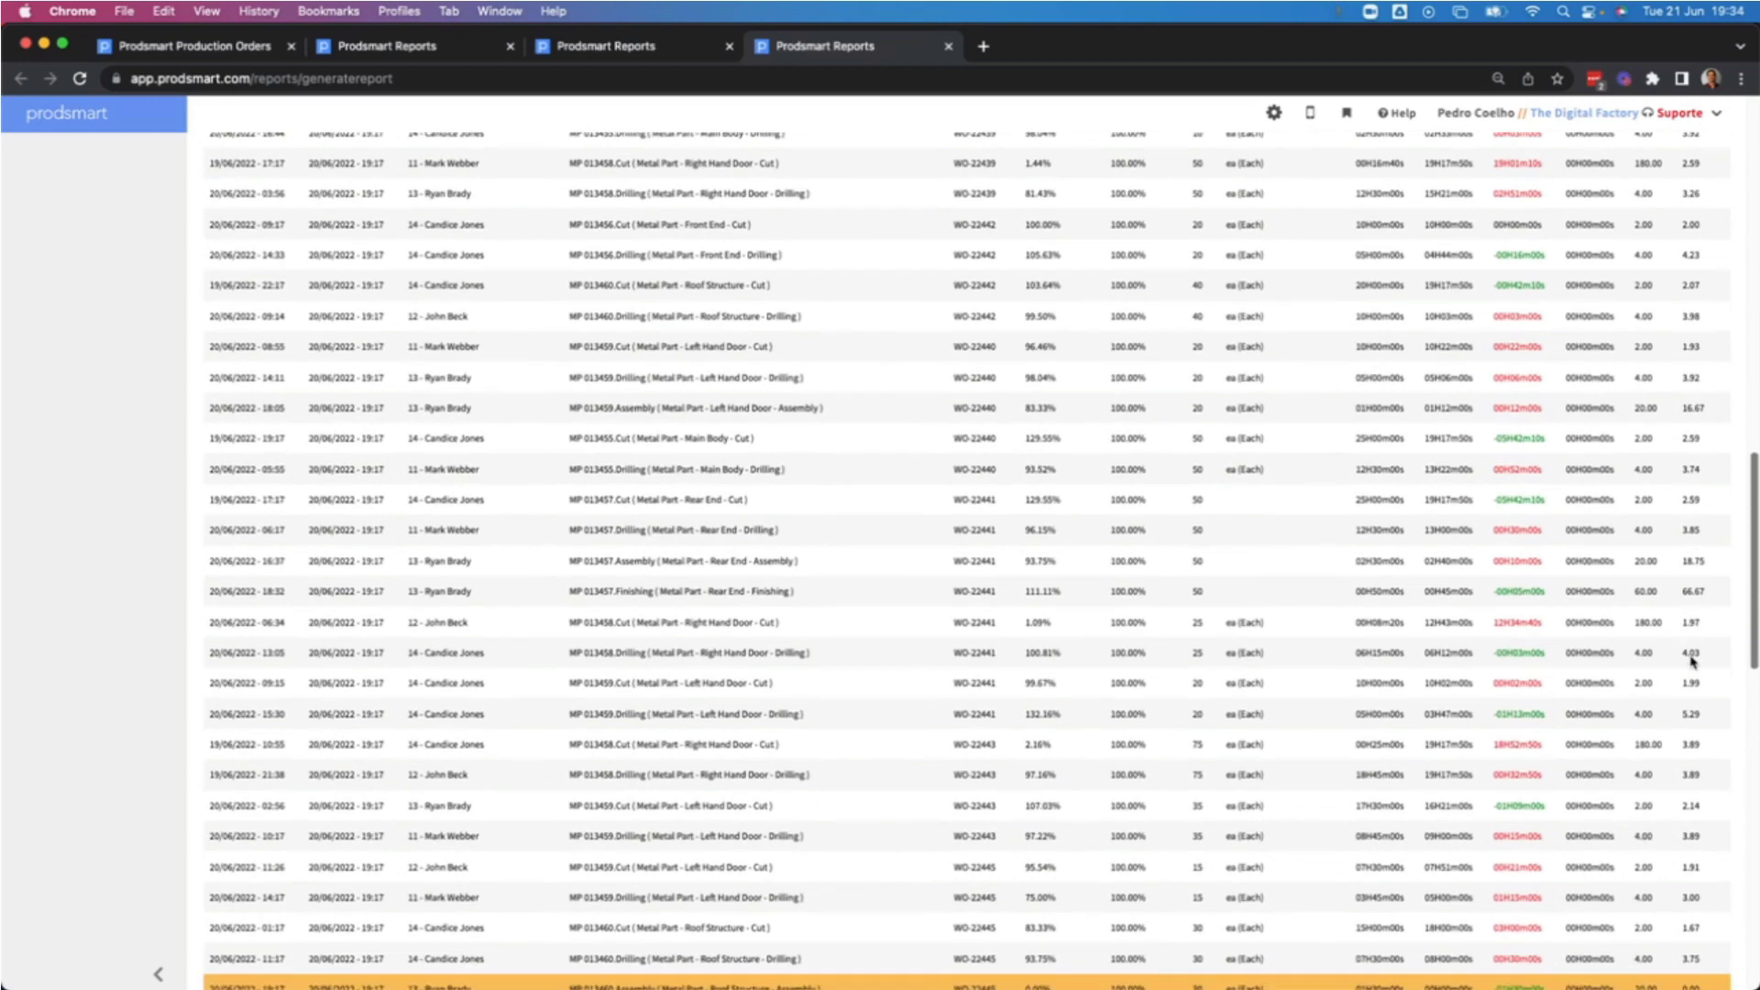